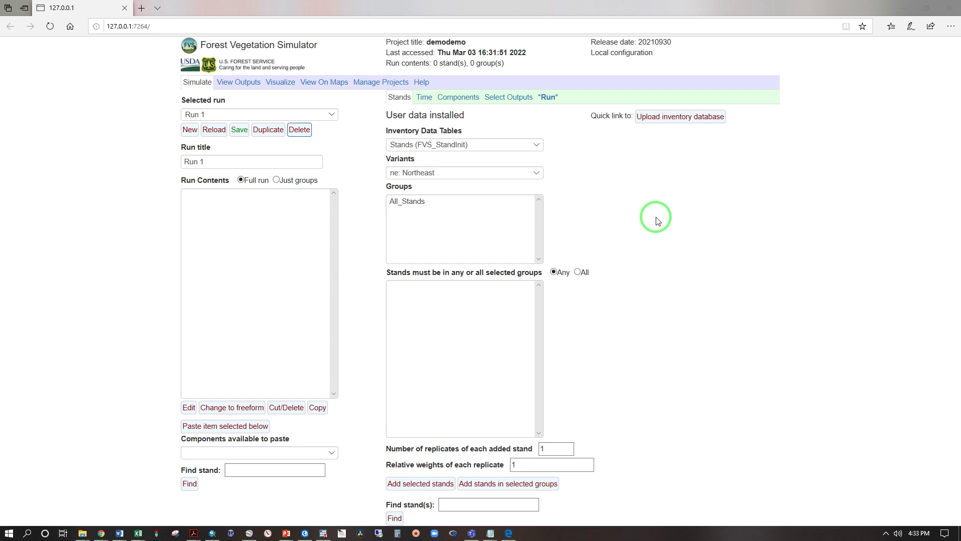
- On the project management page, enter a title in the new project field and create the project
click(376, 87)
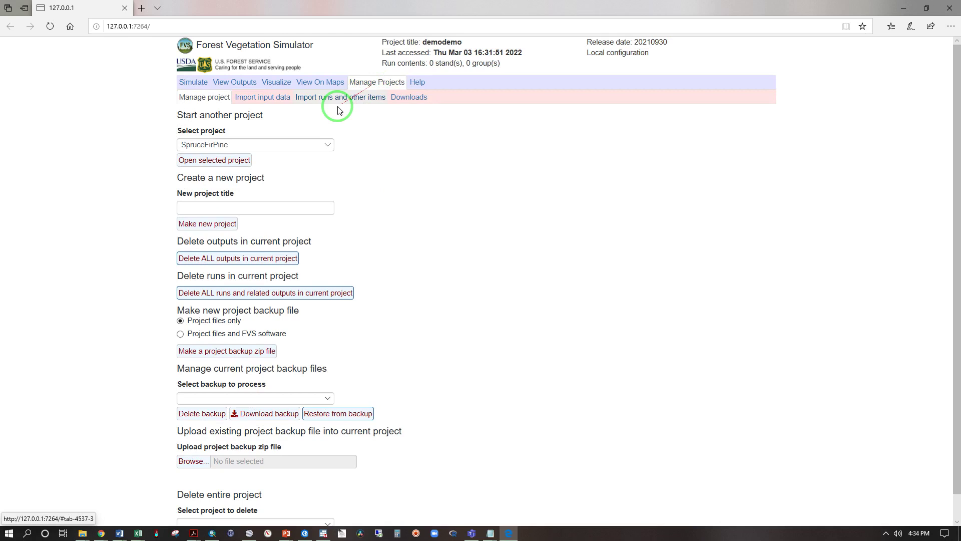
click(225, 208)
click(225, 208)
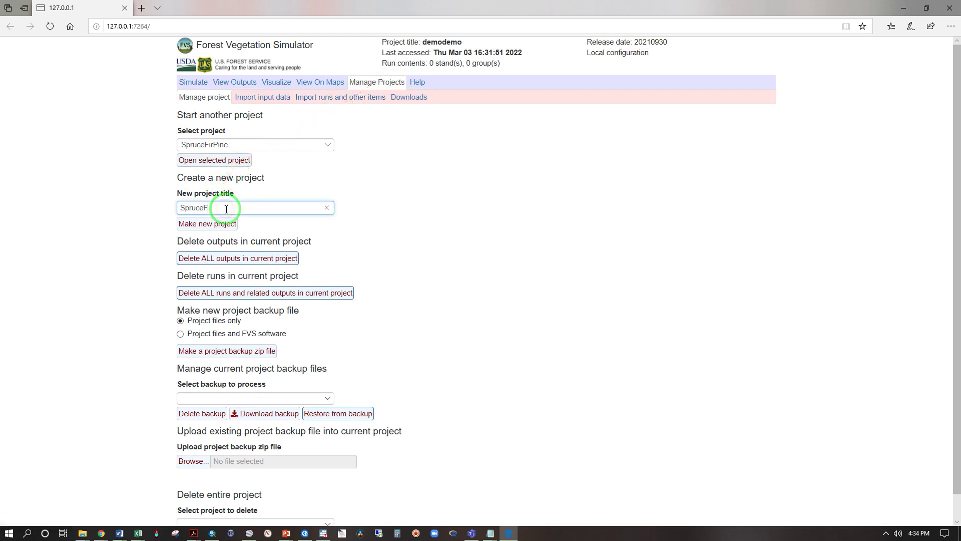
click(225, 225)
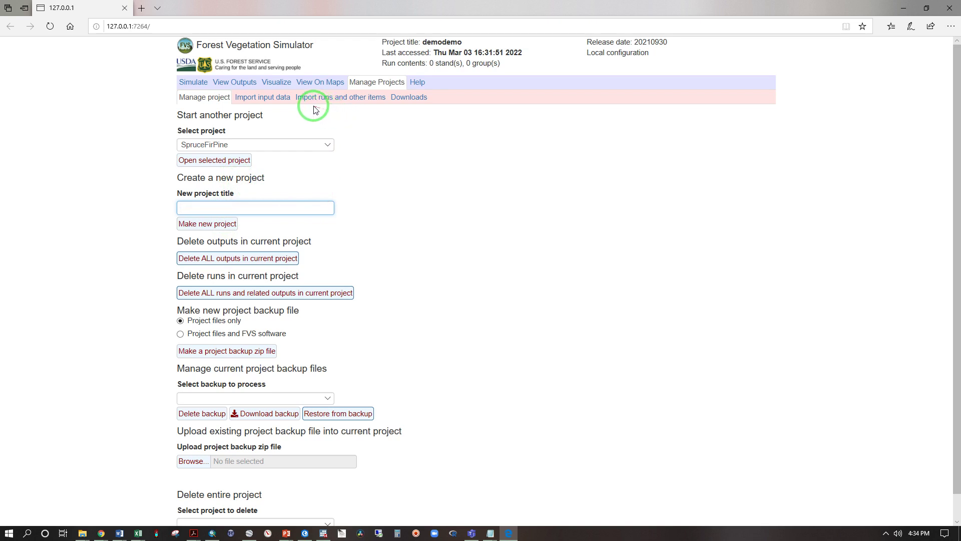
- Upload FVS Excel Sheet MASN 6 Plot Demo.xlsx and install it as the database, giving 47 tree rows and 1 stand
click(277, 97)
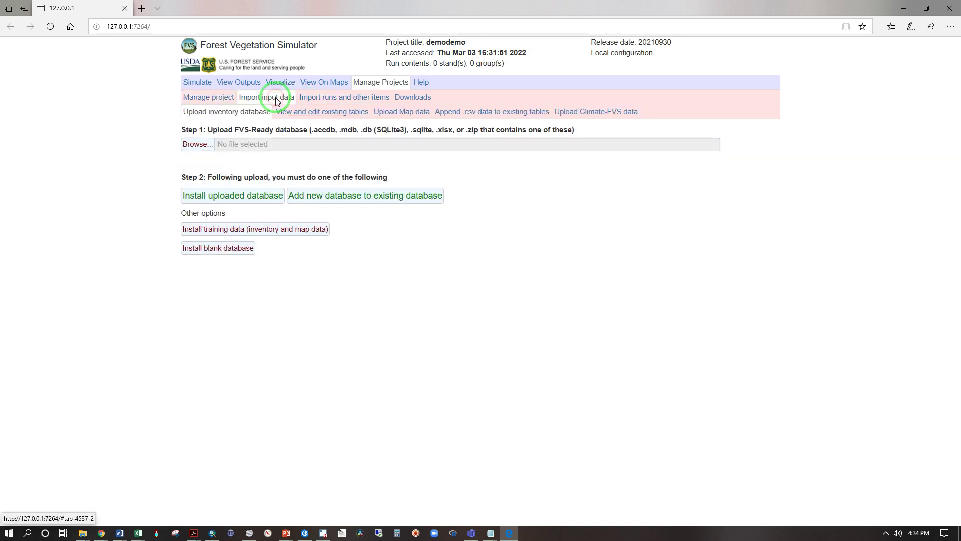
click(191, 146)
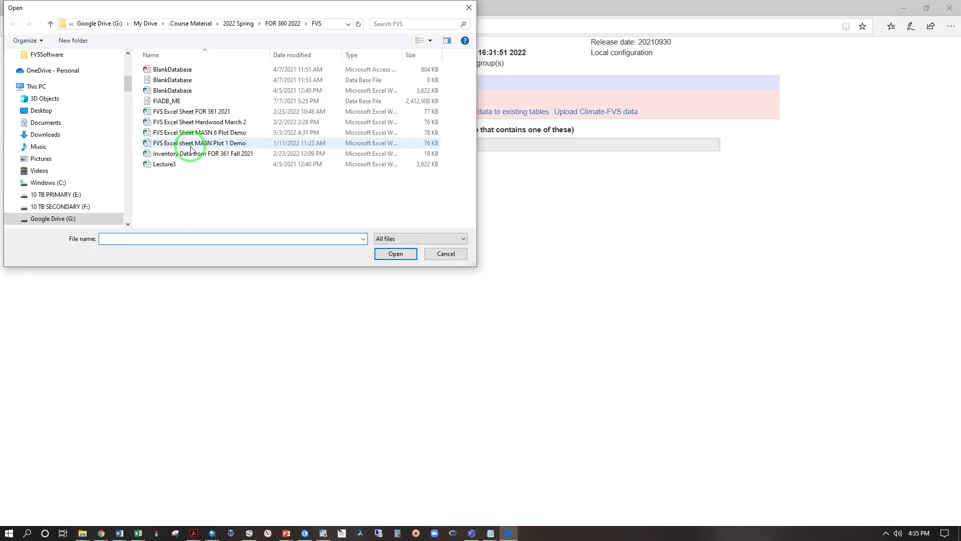
click(196, 134)
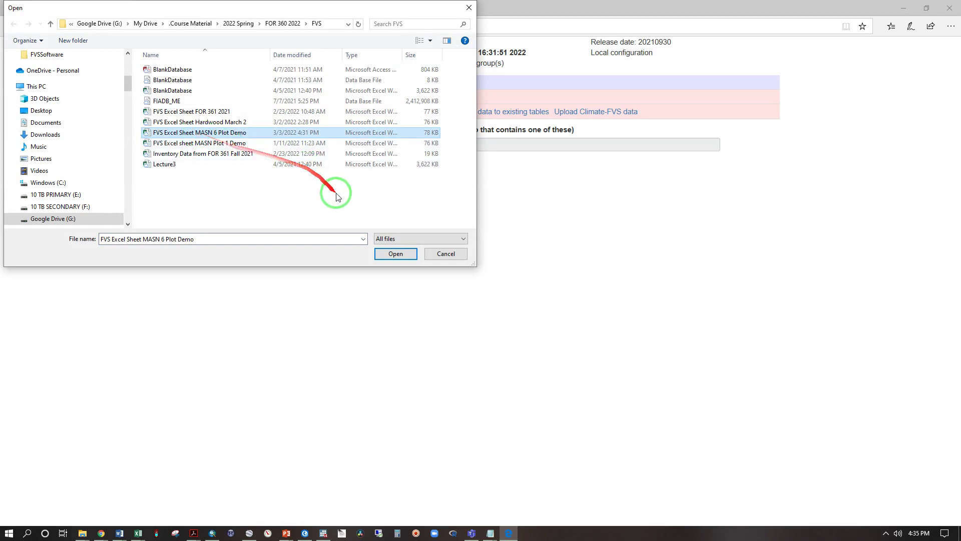
click(388, 254)
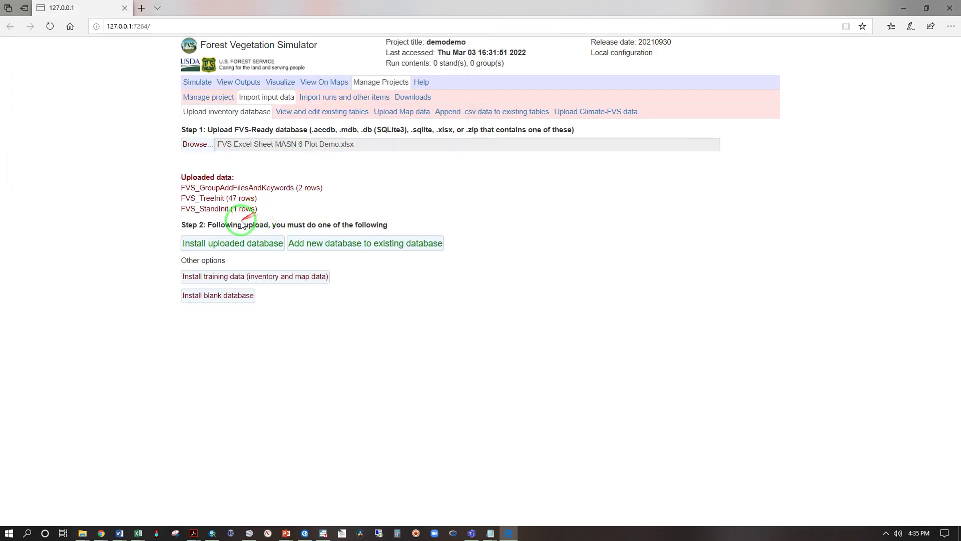
click(232, 248)
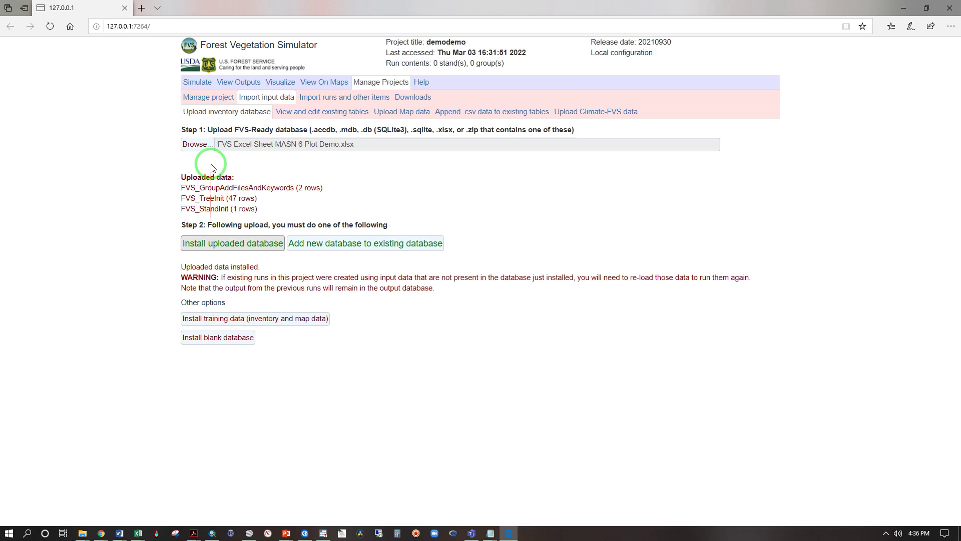
- Add stand S1 from the All_Stands group to Run 1
click(195, 86)
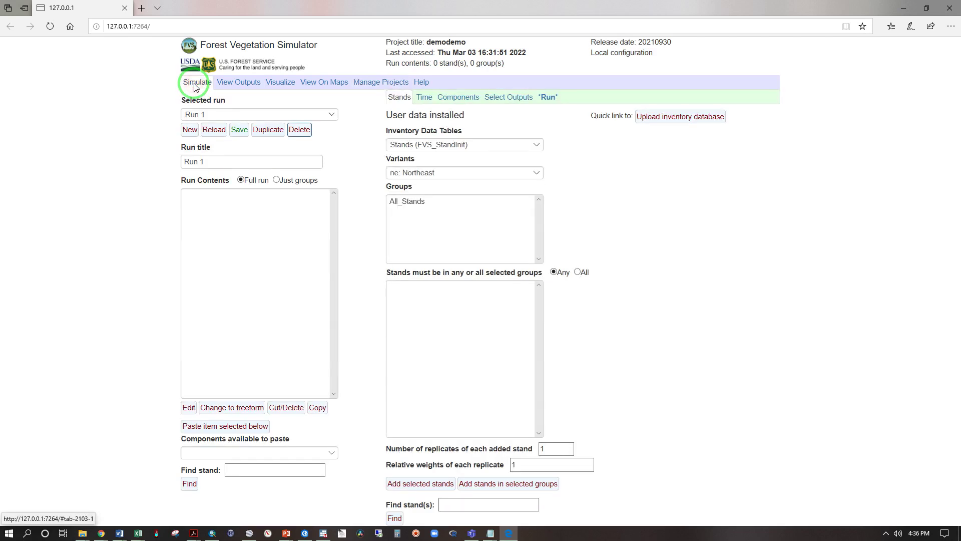
click(407, 202)
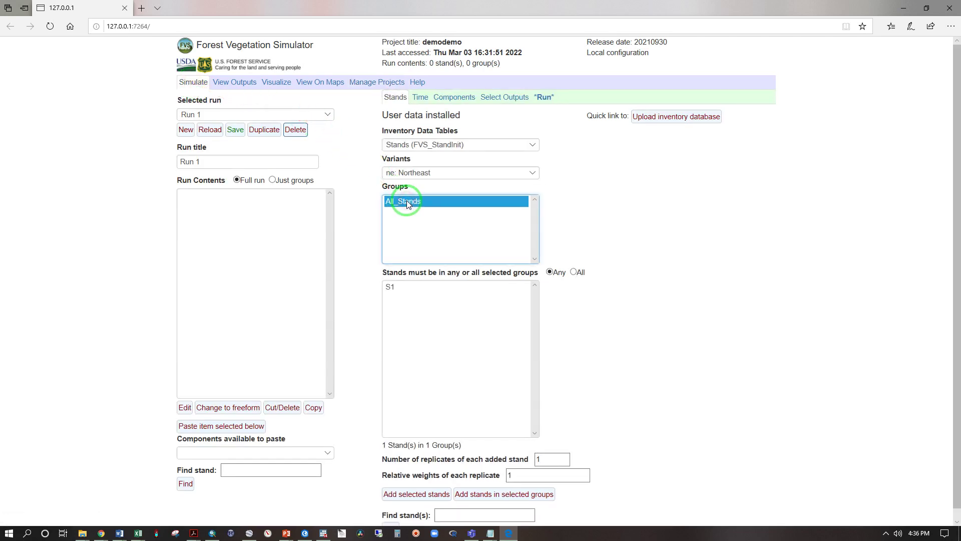
click(393, 287)
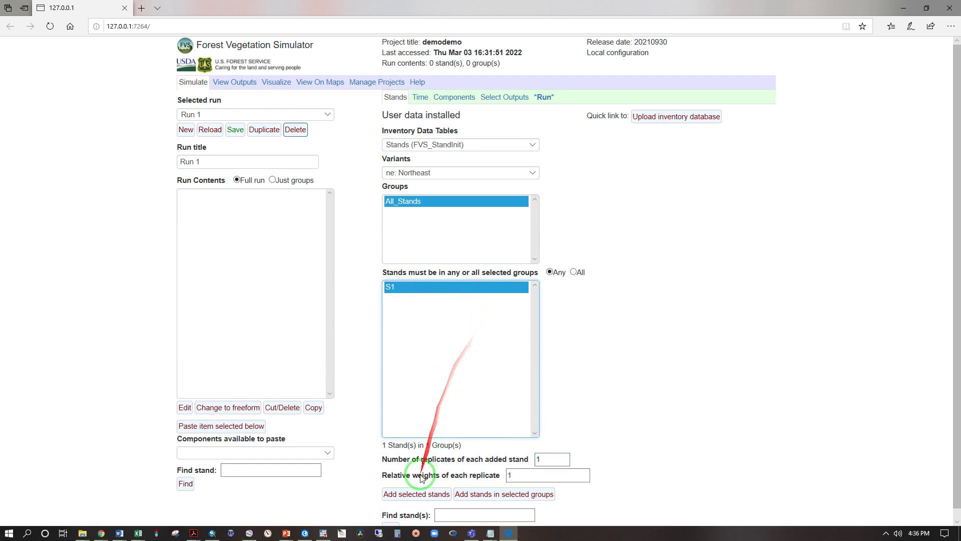
click(417, 495)
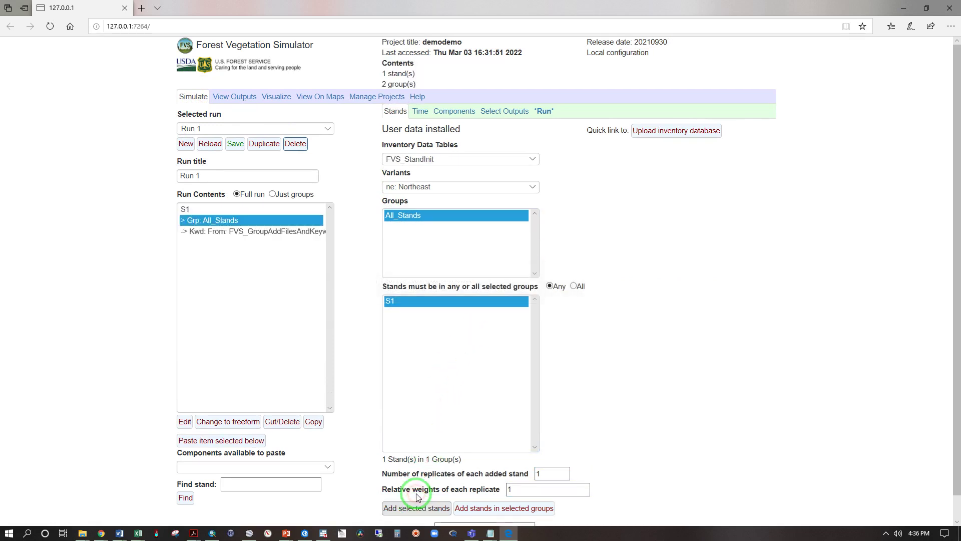
- Set the common ending year to 2062 so the run projects 2022–2062
click(422, 112)
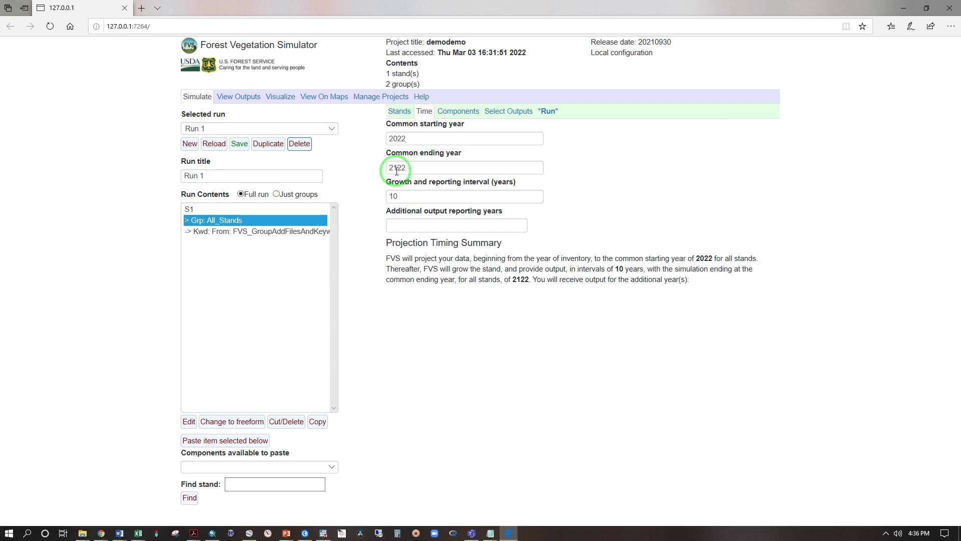
drag(393, 169, 418, 128)
text(0)
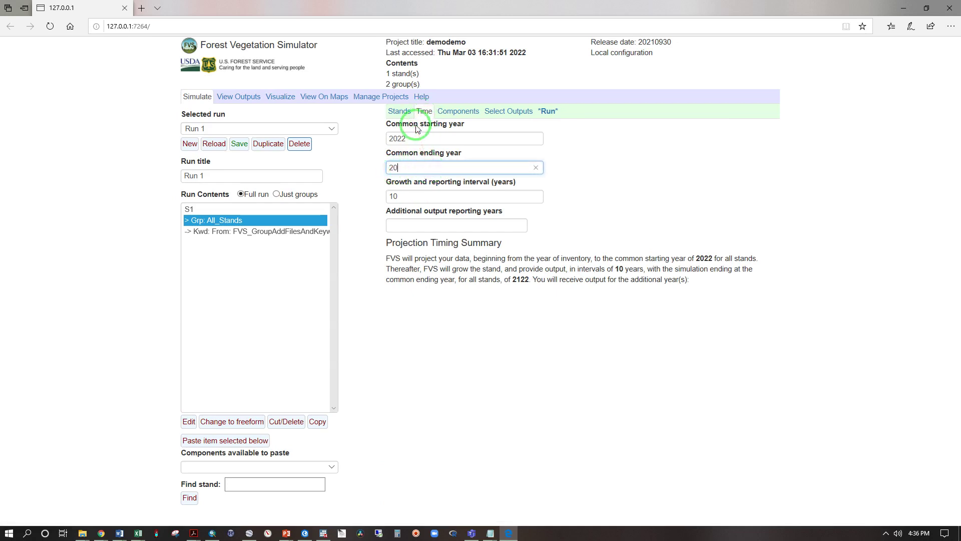
text(62)
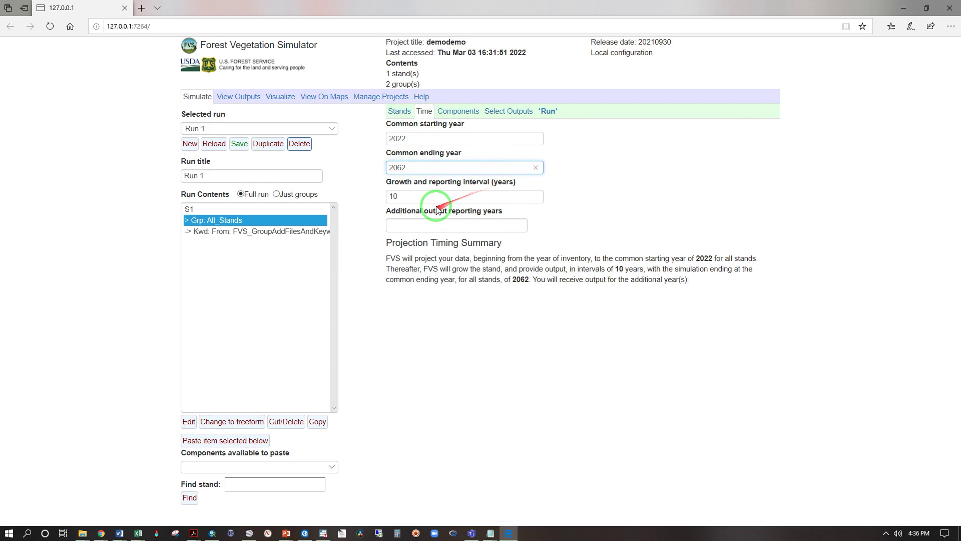
click(472, 112)
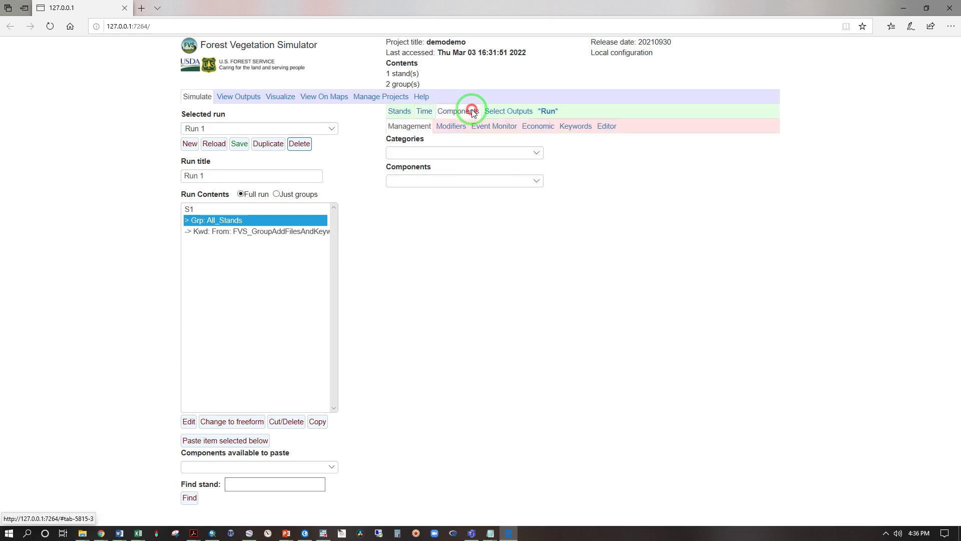
- Enable stand visualization, tree list, carbon and fuels, and fire and mortality outputs, then save and run Run 1
click(506, 110)
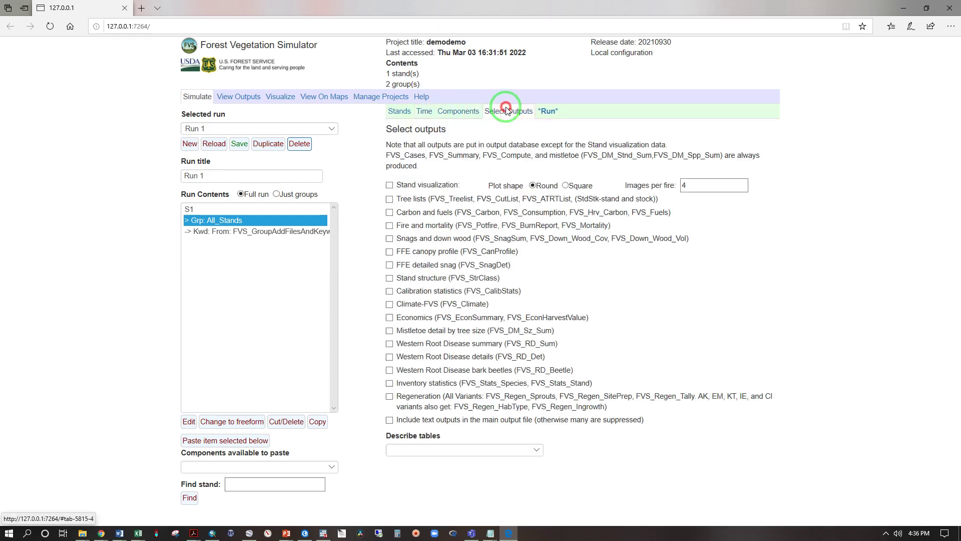
click(390, 185)
click(390, 199)
click(390, 212)
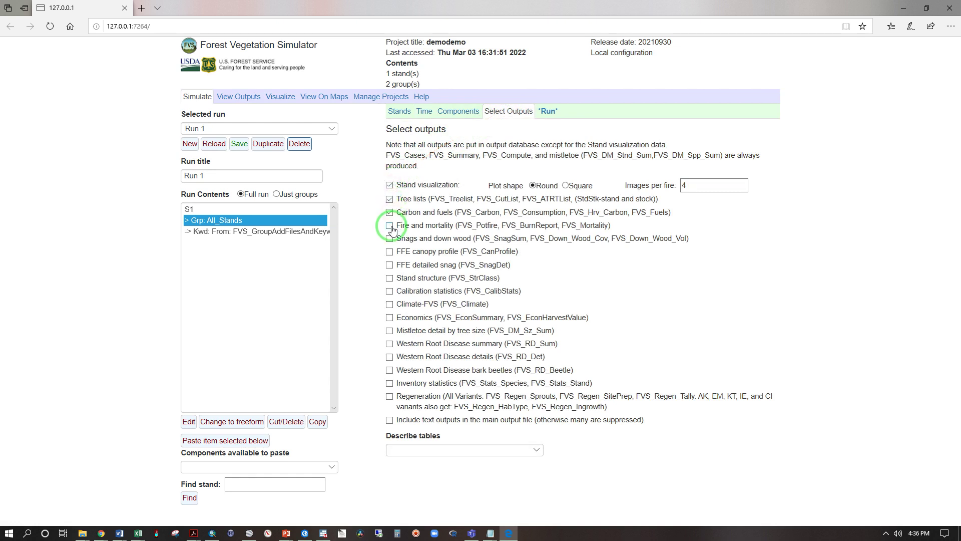
click(390, 226)
click(549, 111)
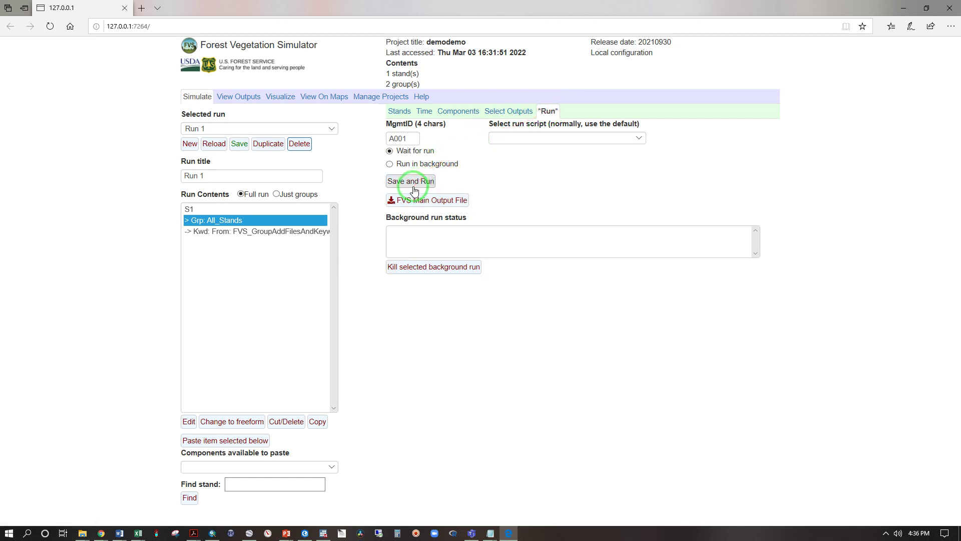
click(412, 182)
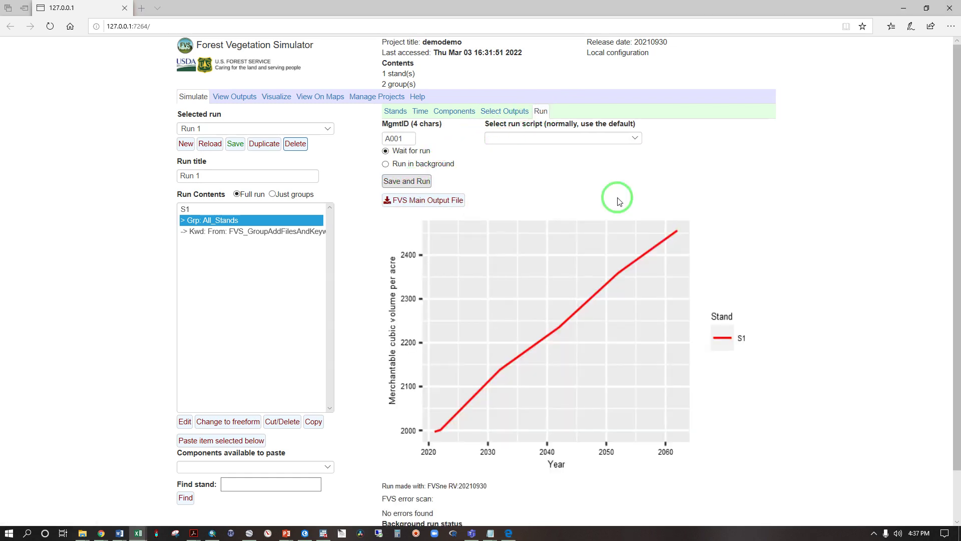
- Show Run 1's 2021 inventory conditions stand images in the left view
click(288, 103)
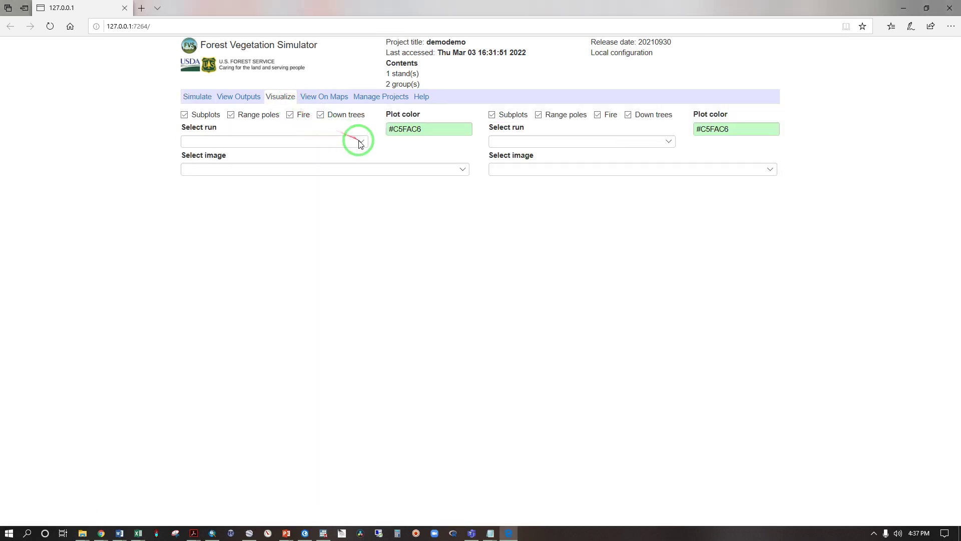
click(361, 142)
click(332, 150)
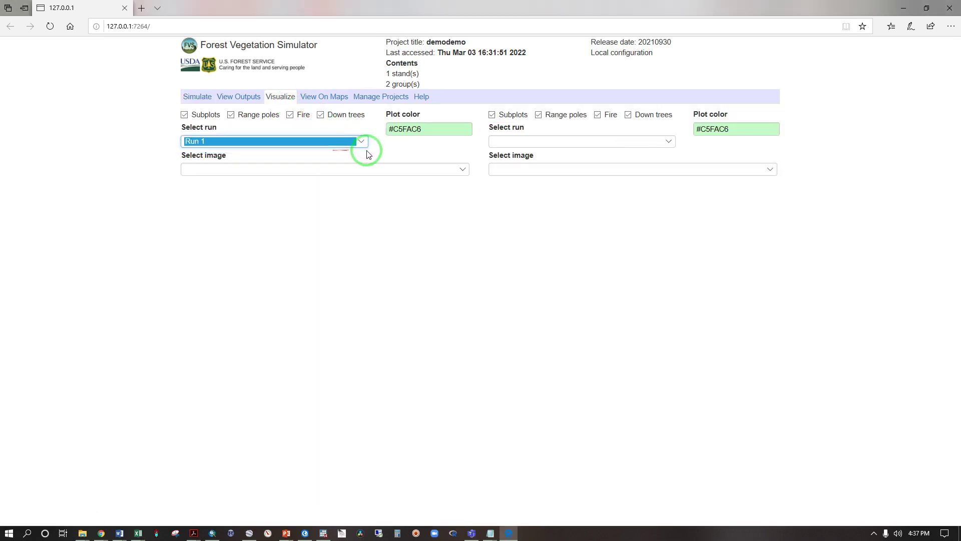
click(458, 169)
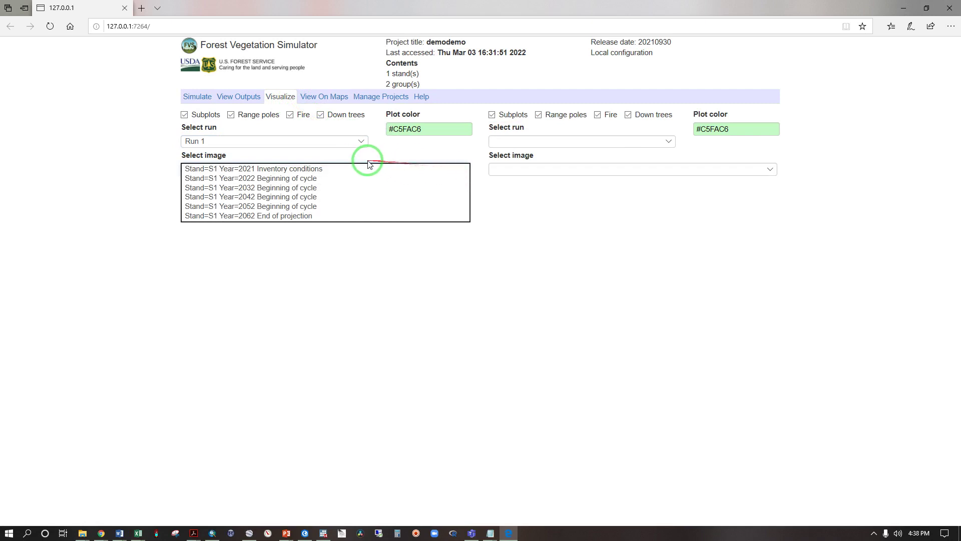
click(325, 169)
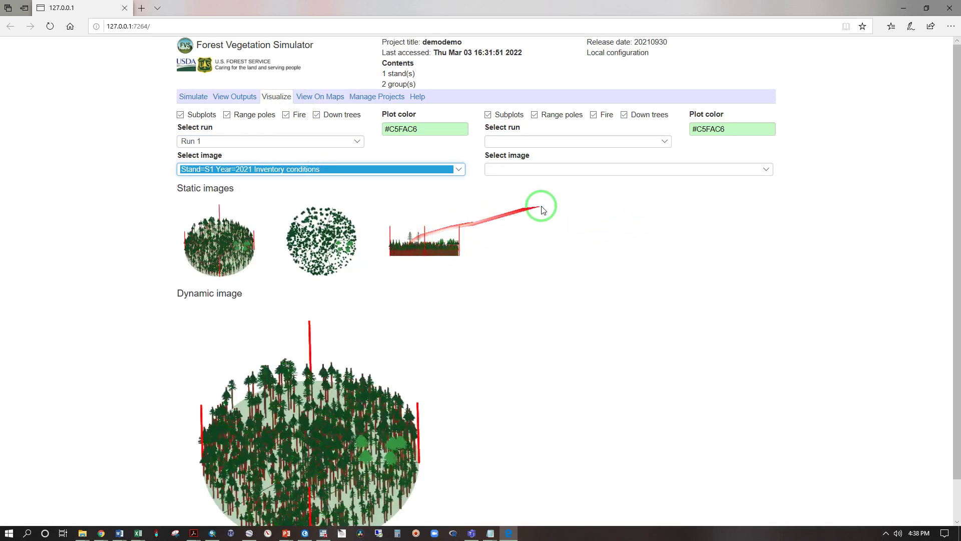
- Show Run 1's 2062 end-of-projection images on the right and tilt the 3D stand
click(664, 140)
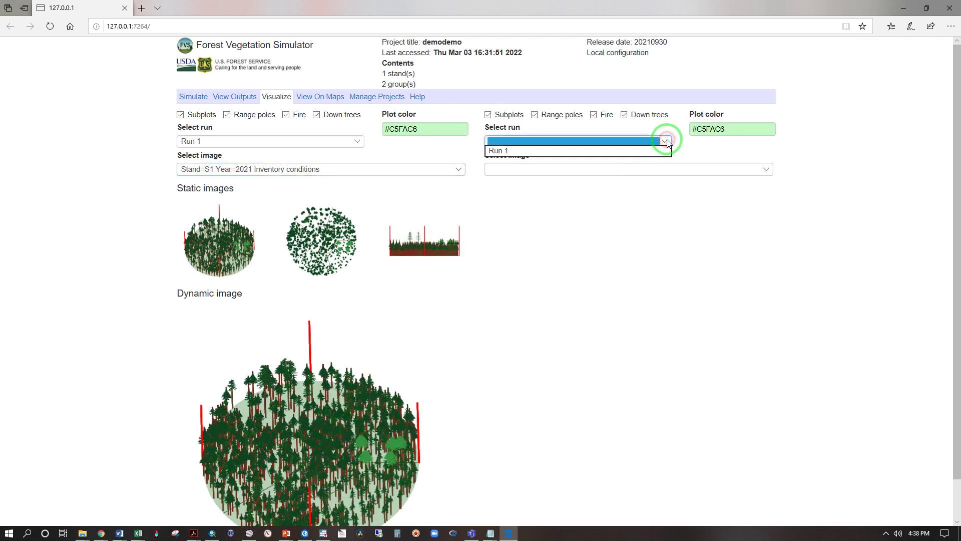
click(634, 149)
click(757, 168)
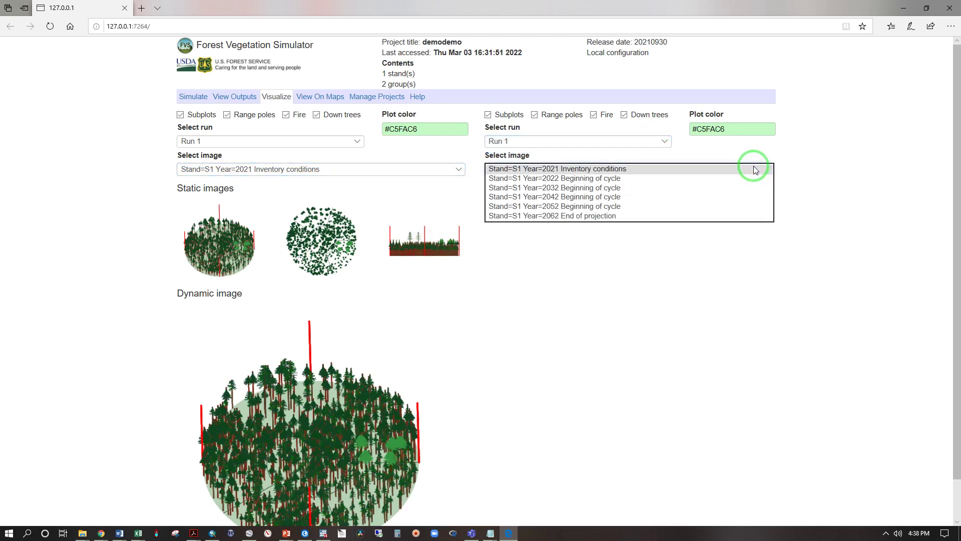
click(602, 215)
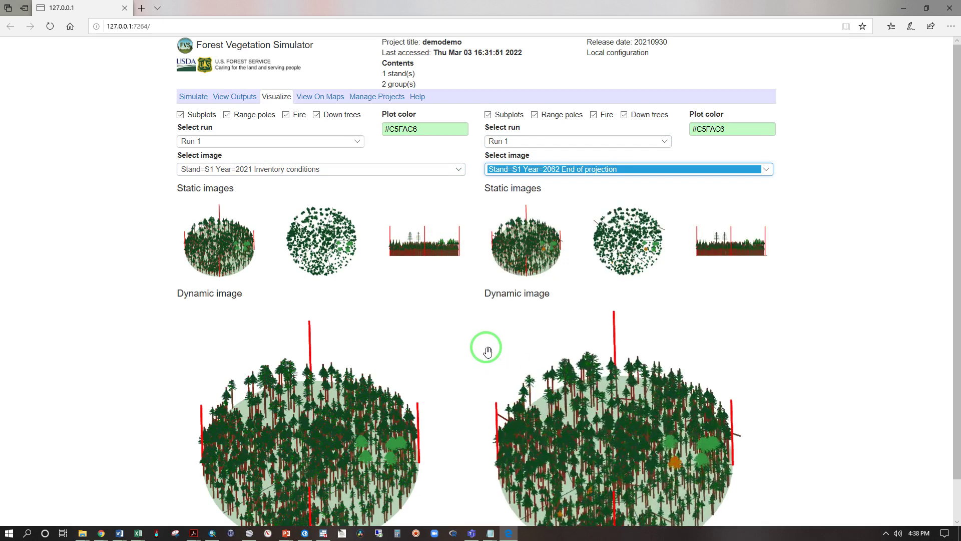
scroll(826, 365, down, 1)
scroll(636, 400, up, 5)
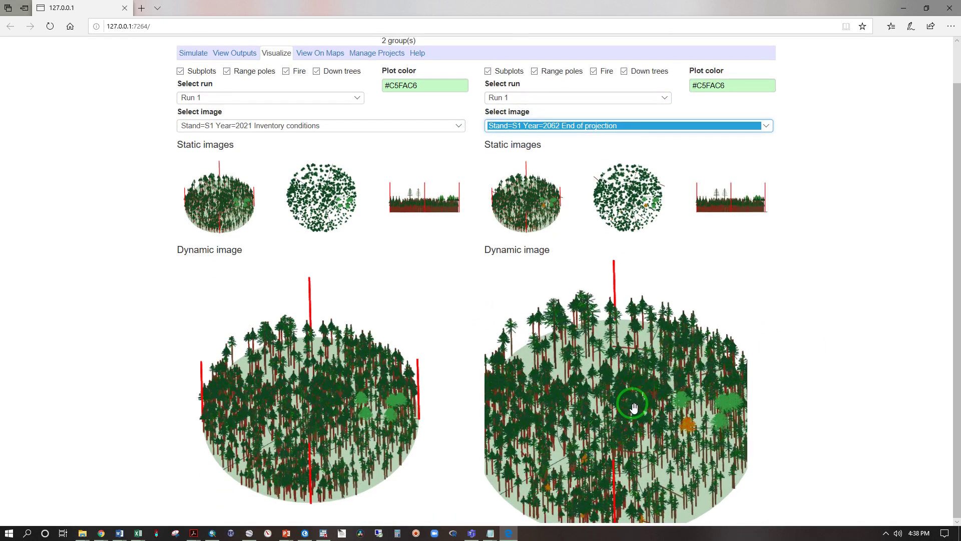
drag(685, 434, 179, 535)
click(176, 534)
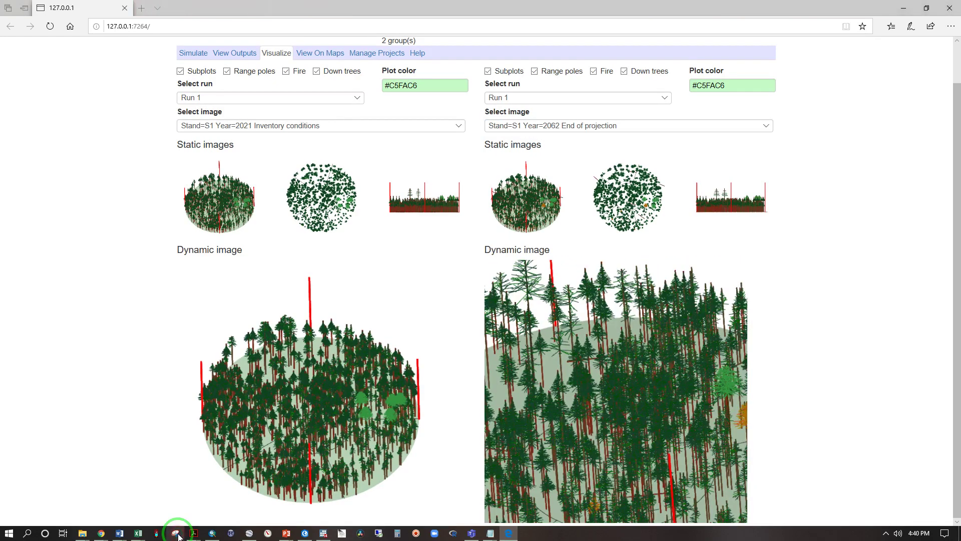
- Snip the 2062 3D stand view, then return to the FVS Visualize page
click(85, 160)
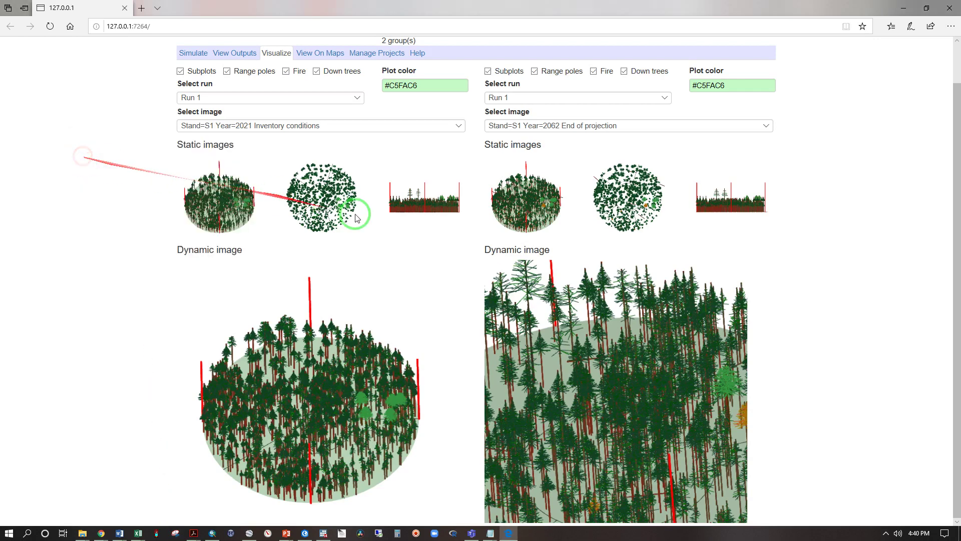
drag(485, 258, 747, 522)
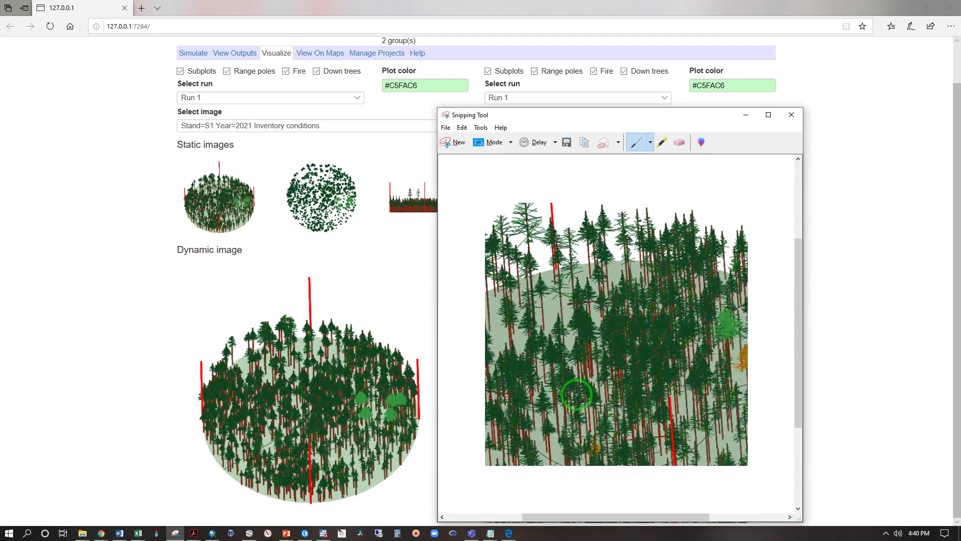
click(172, 161)
scroll(172, 161, up, 1)
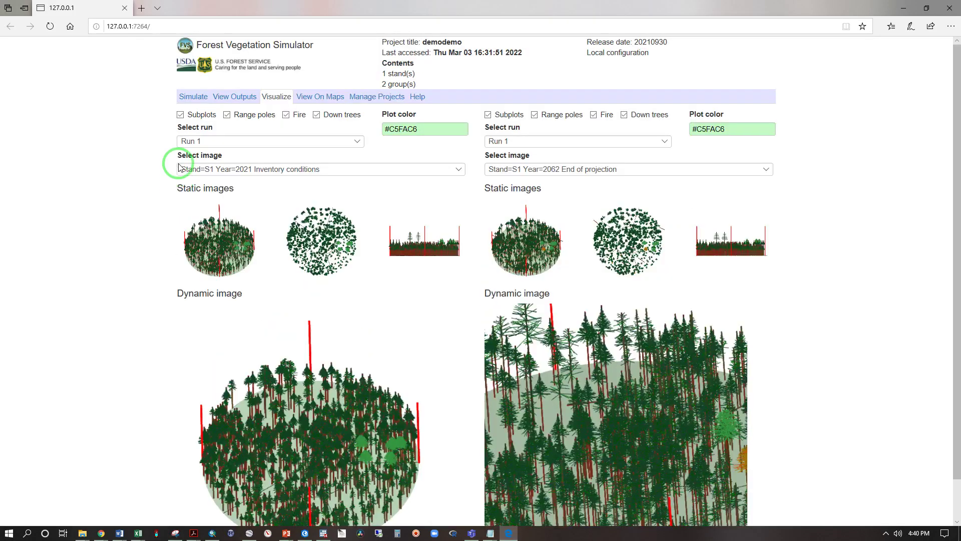
- Open Run 1's main output file in Notepad and copy the 2062 sawlog board-foot value 1864
click(185, 97)
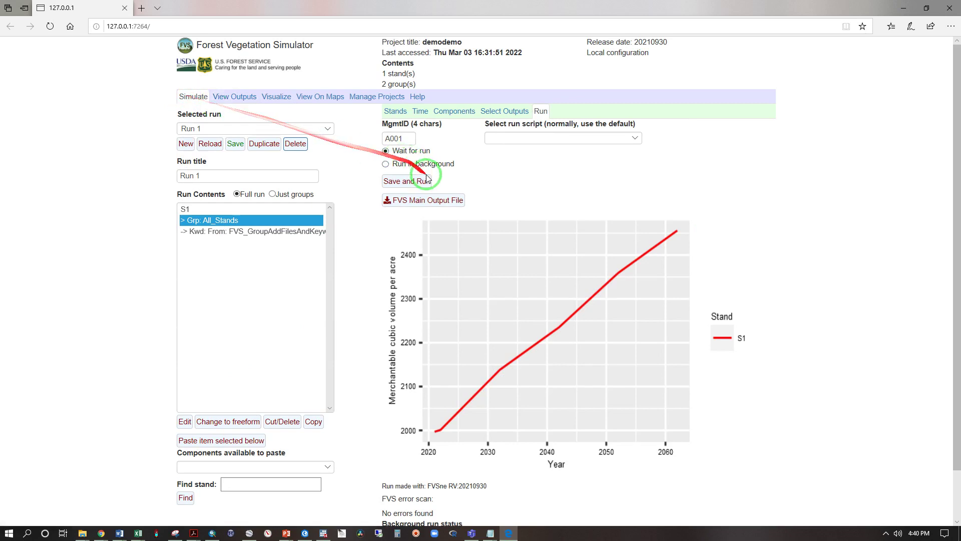
click(425, 201)
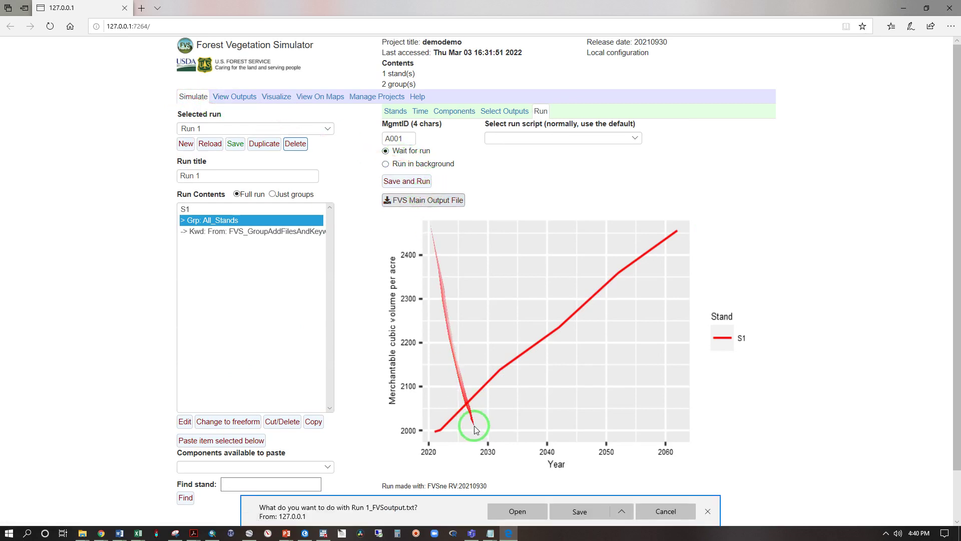
click(517, 511)
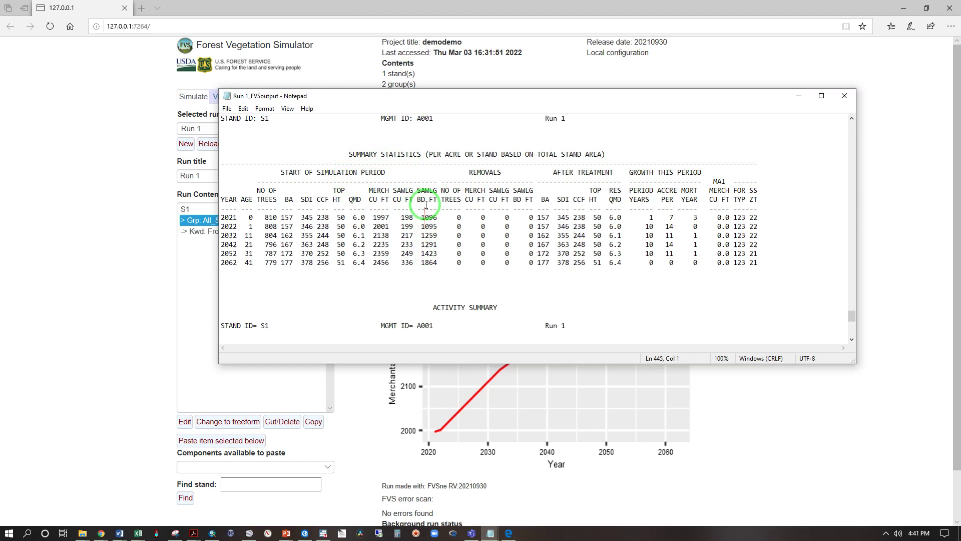
drag(422, 262, 436, 262)
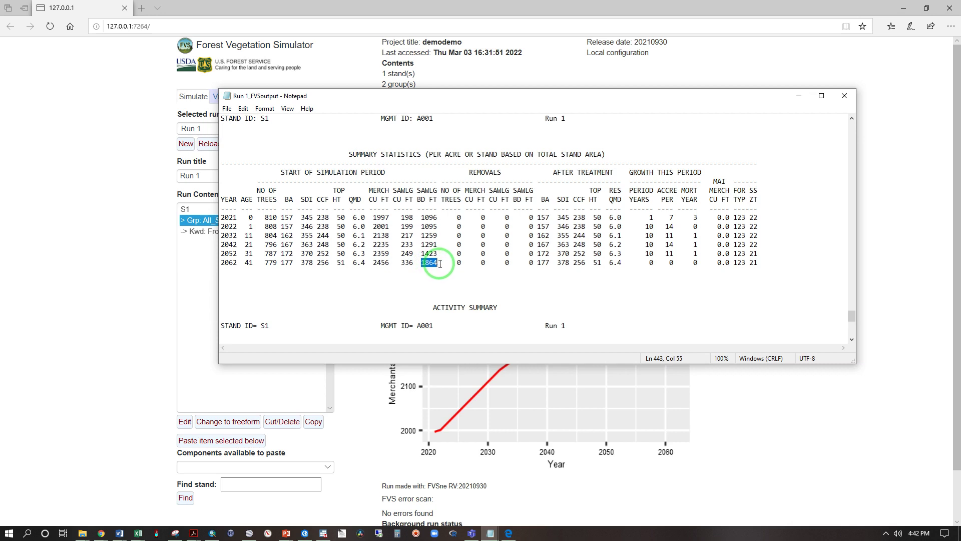
key(alt+Tab)
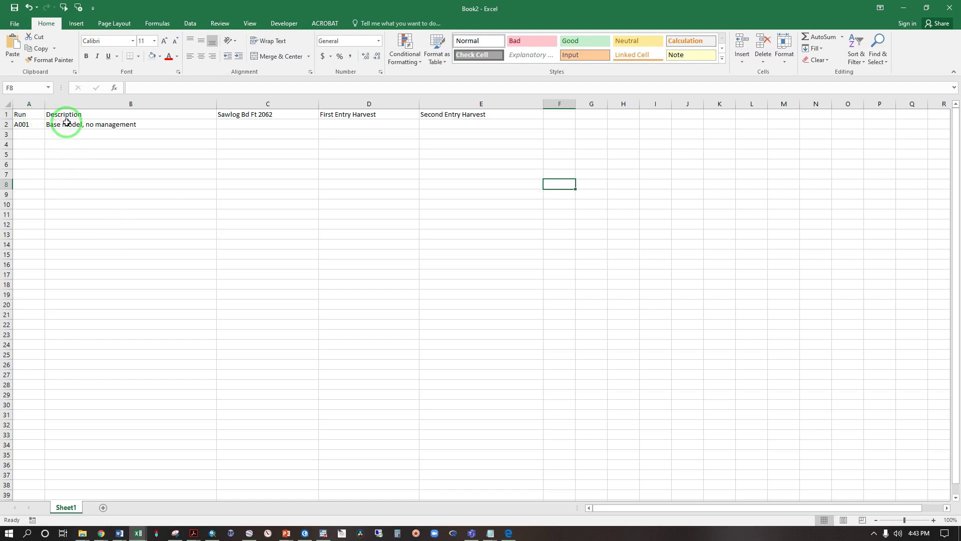
- Paste 1864 into cell C2 as A001's 2062 sawlog board feet
click(230, 125)
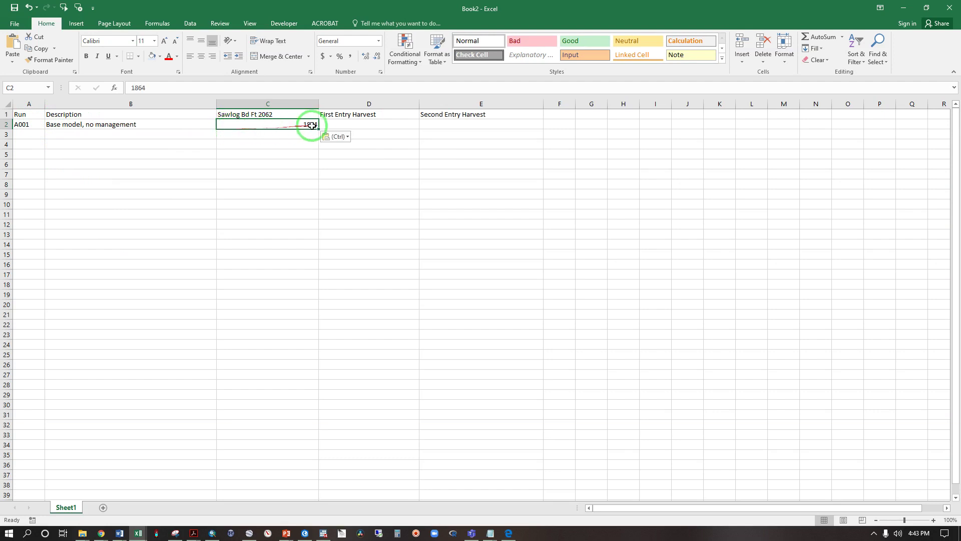
click(345, 124)
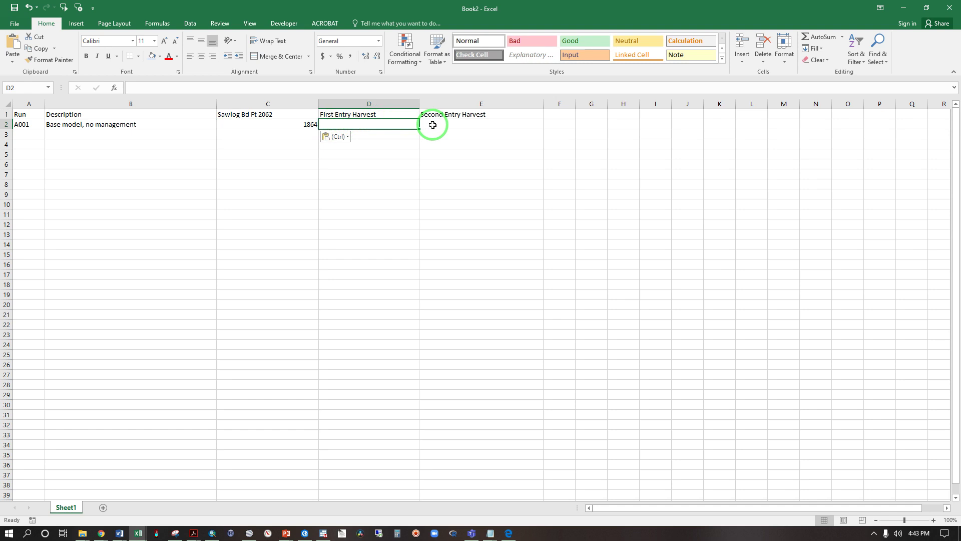
key(alt+Tab)
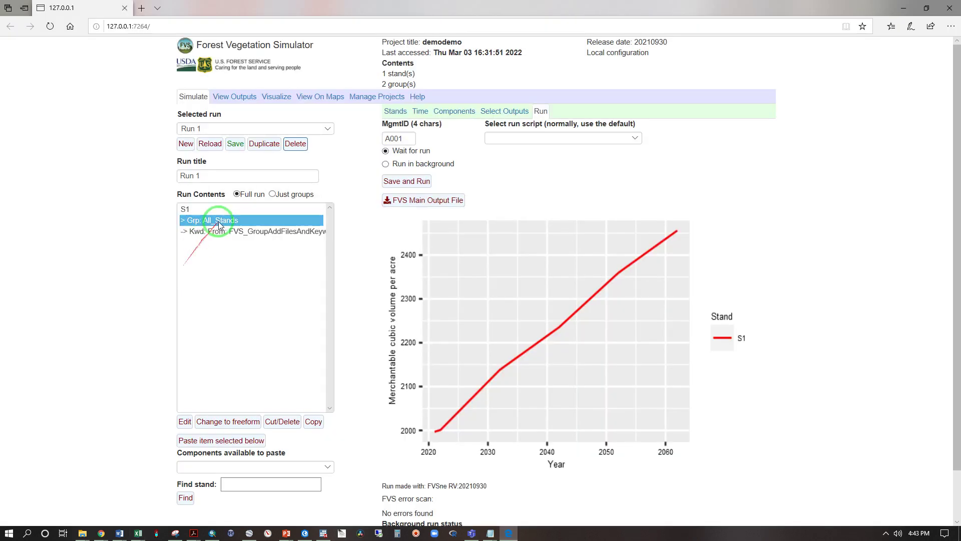
- Duplicate Run 1 and add a 2022 Thin from below component leaving 400 trees per acre
click(269, 145)
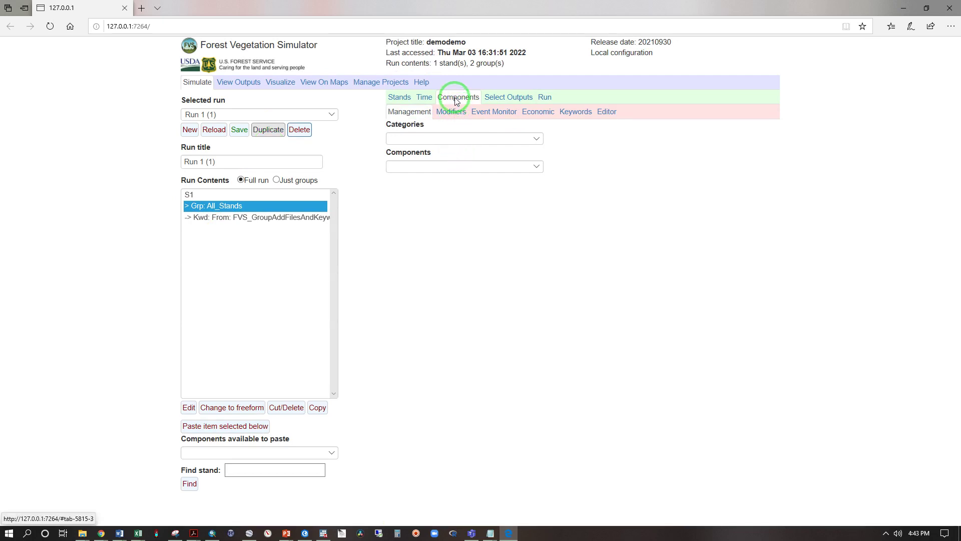
click(538, 138)
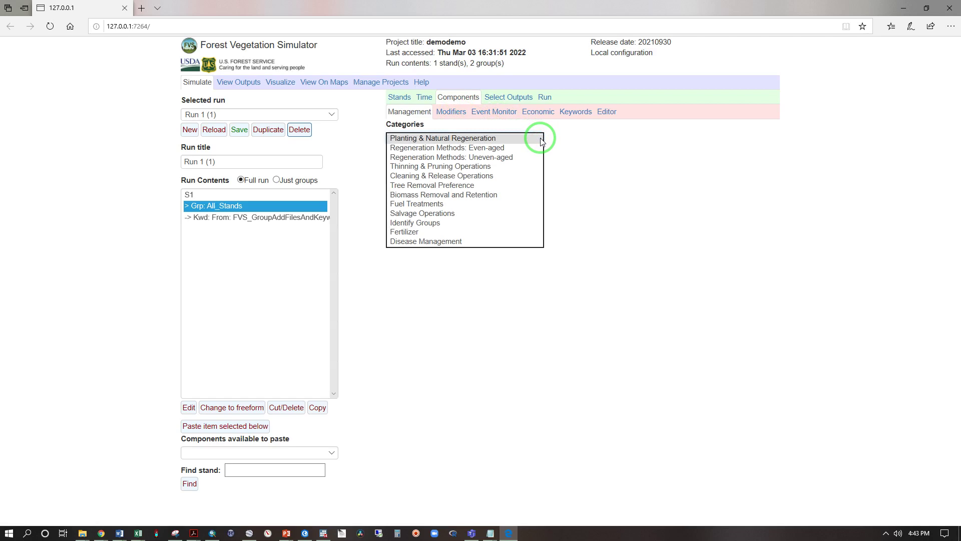
click(456, 168)
click(536, 167)
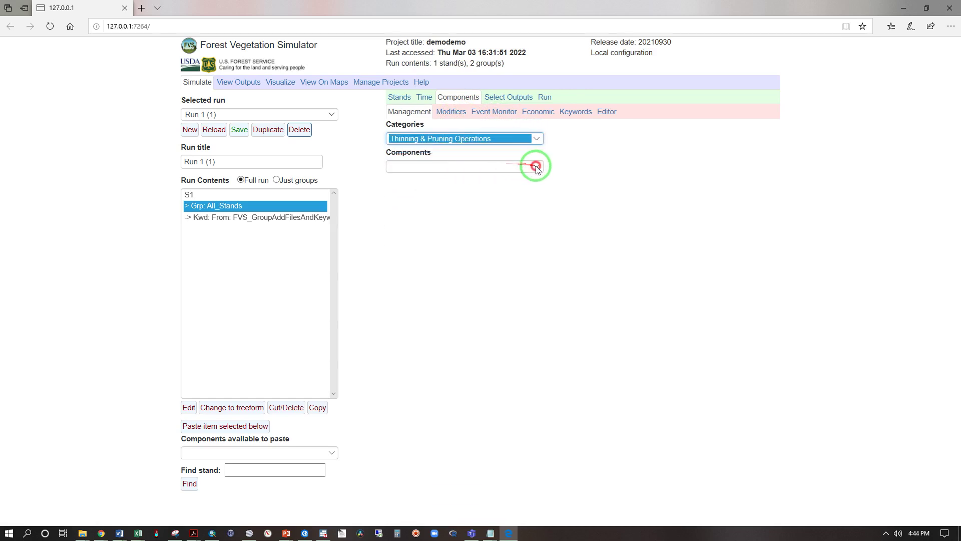
click(484, 167)
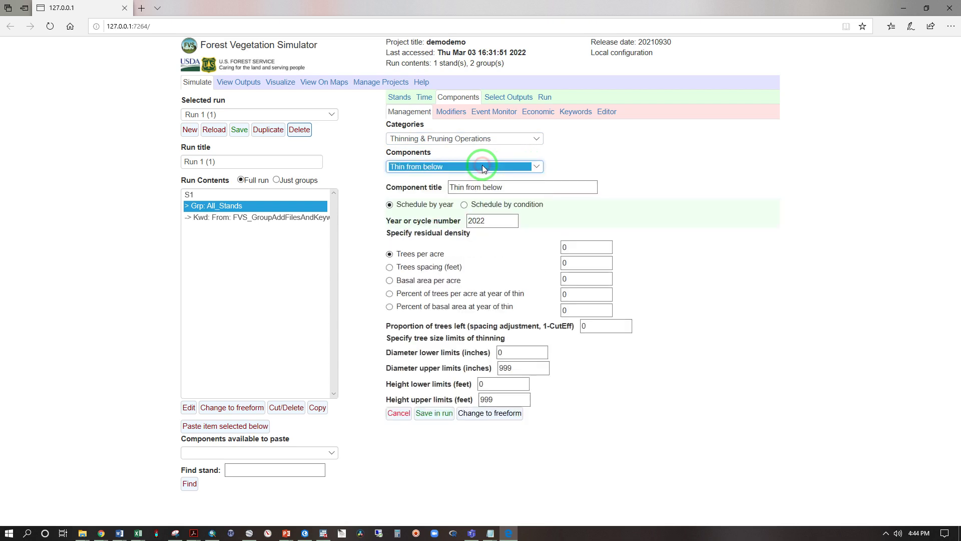
click(576, 250)
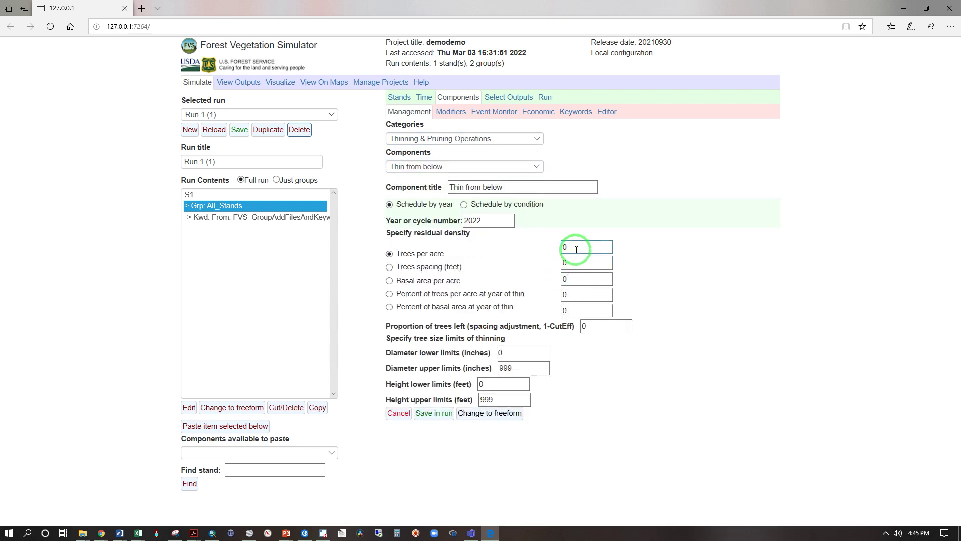
drag(576, 250, 541, 247)
text(400)
- Save the Thin from below into the run and review its keyword settings without changes
click(434, 415)
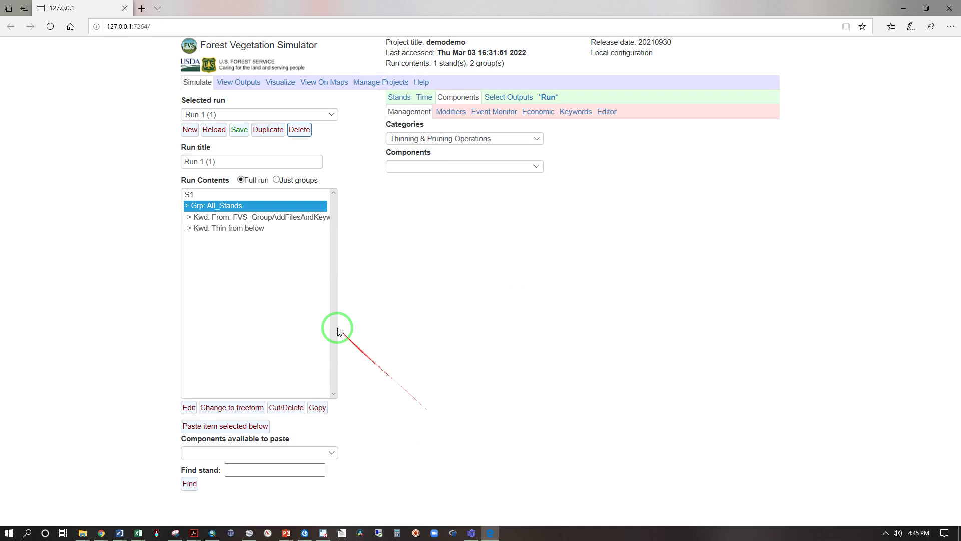
click(238, 230)
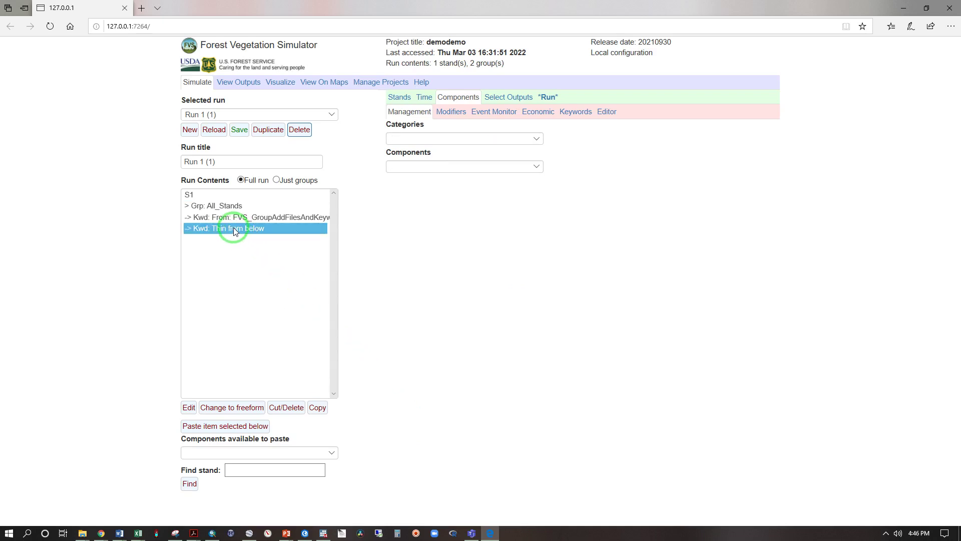
click(234, 230)
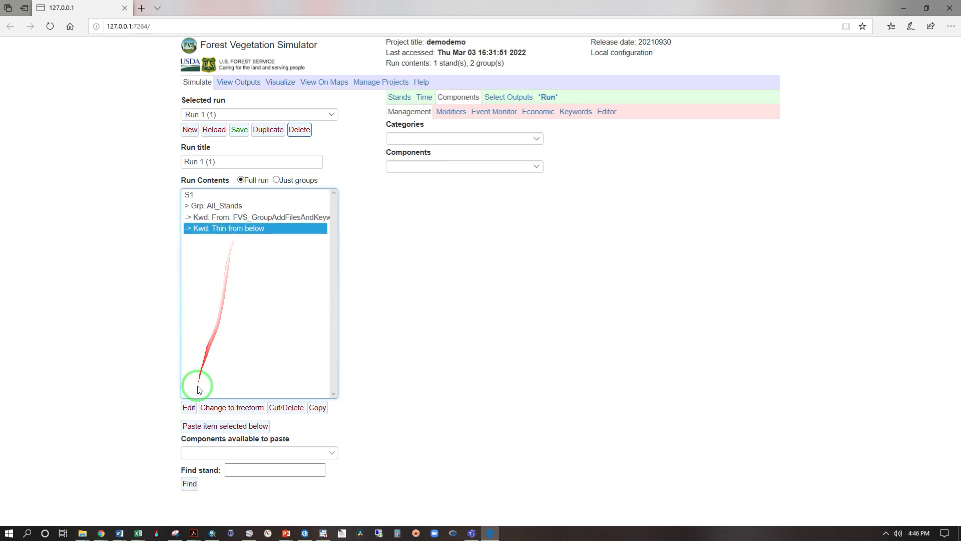
click(189, 407)
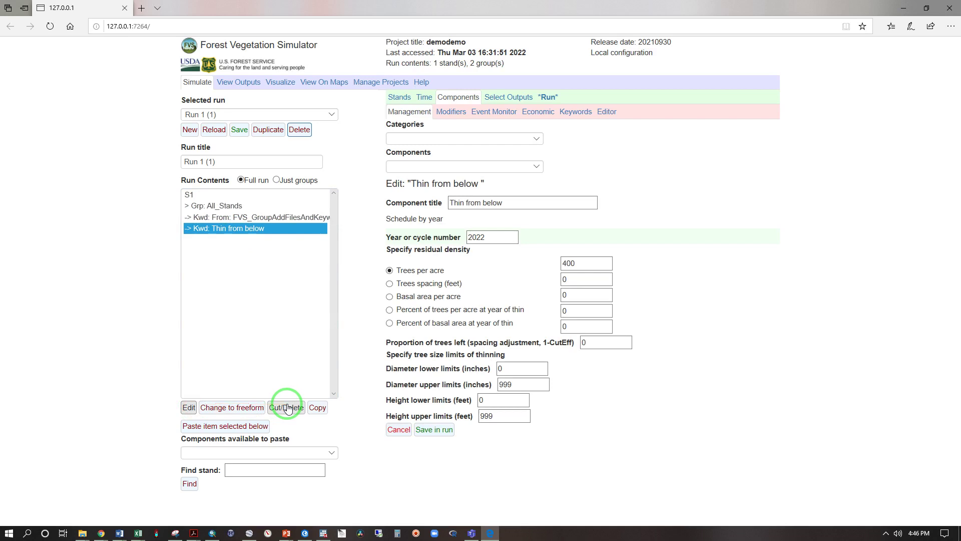
click(396, 433)
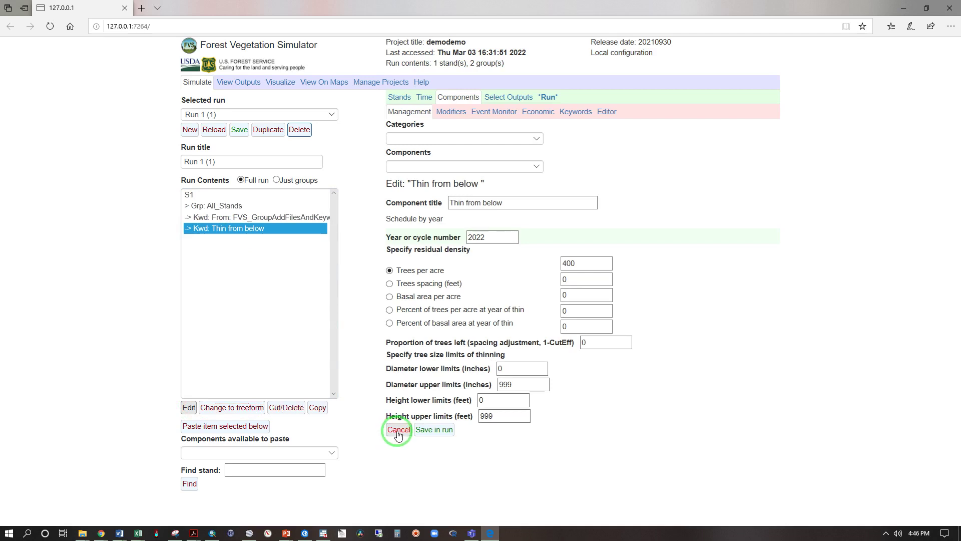
- Save and run the thinned simulation as A002
click(549, 98)
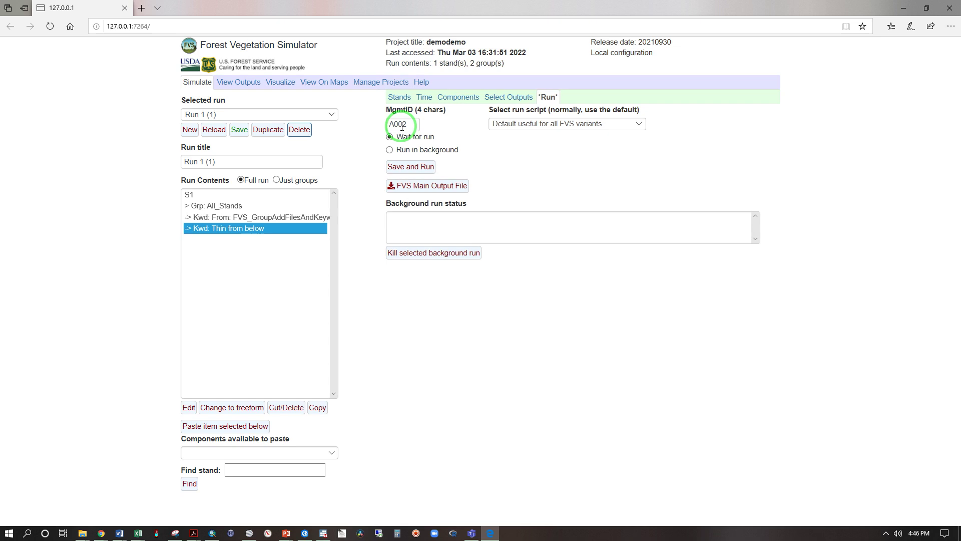
click(409, 168)
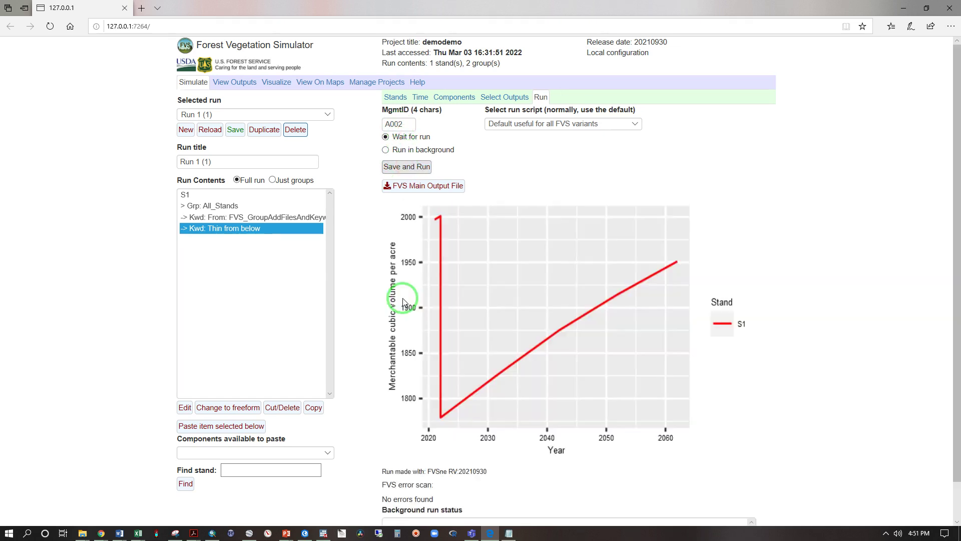
mouse_move(438, 220)
mouse_down()
mouse_move(436, 415)
mouse_move(645, 268)
mouse_move(435, 187)
mouse_up()
- Open A002's main output in Notepad, select the 2062 sawlog value 1797, and bring Excel back
click(423, 186)
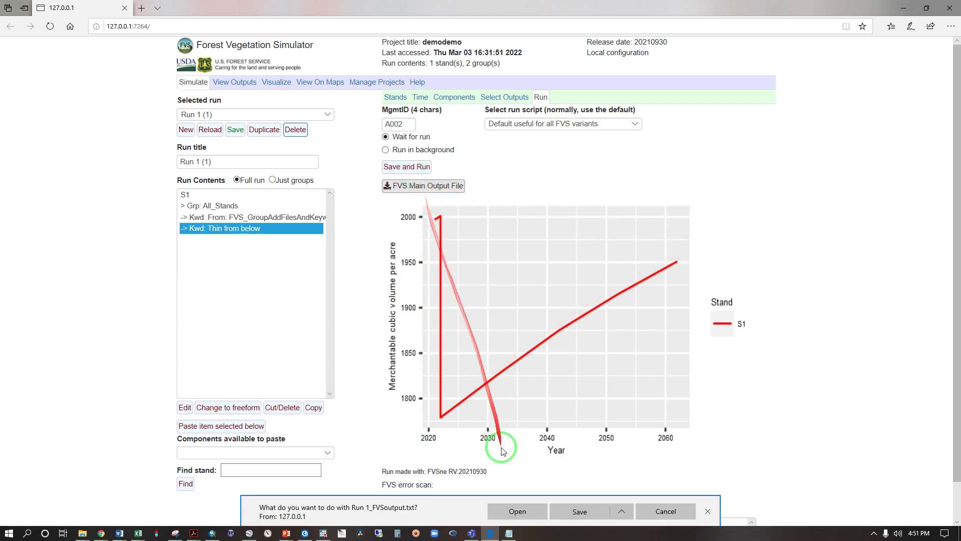
click(515, 511)
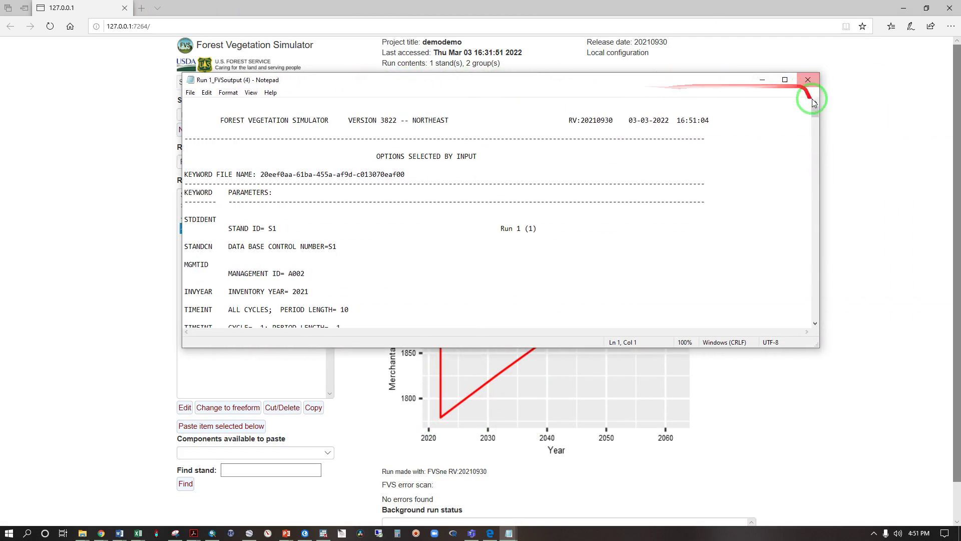
drag(813, 103, 796, 298)
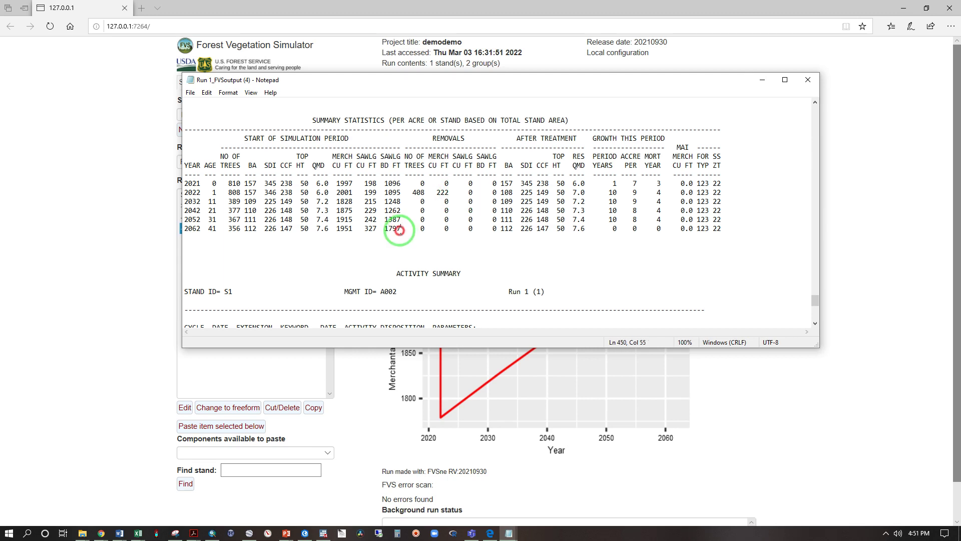
drag(400, 229, 388, 230)
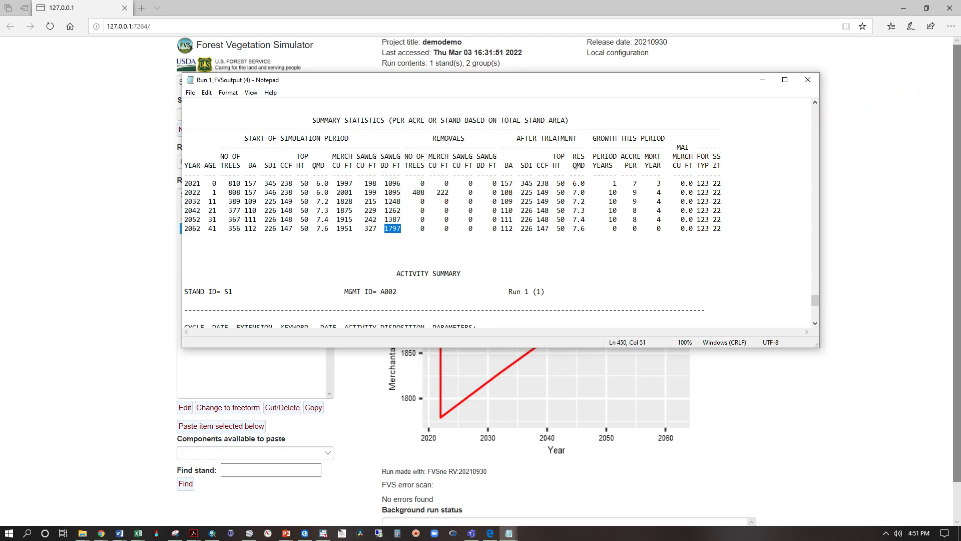
drag(960, 180, 307, 3)
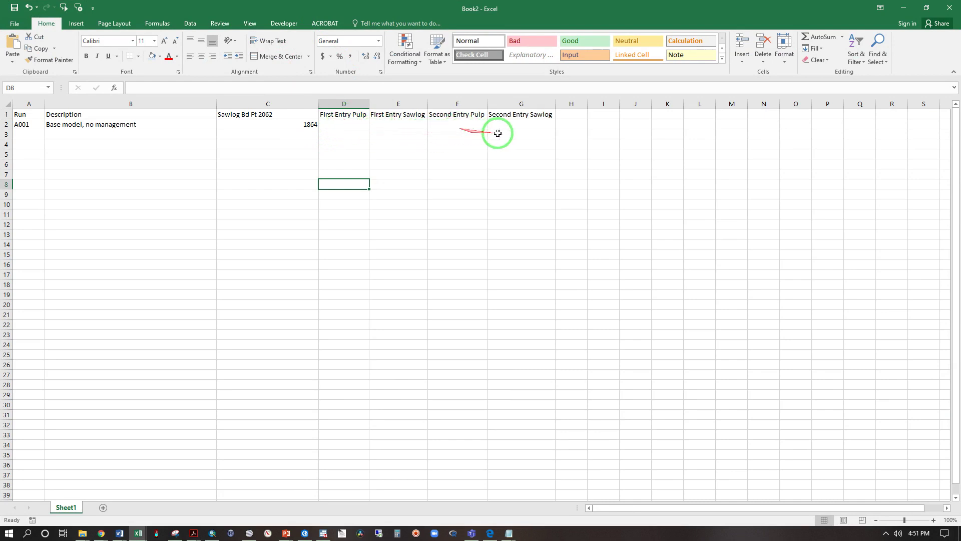
- Start a new comparison-table row with run ID A002
click(277, 136)
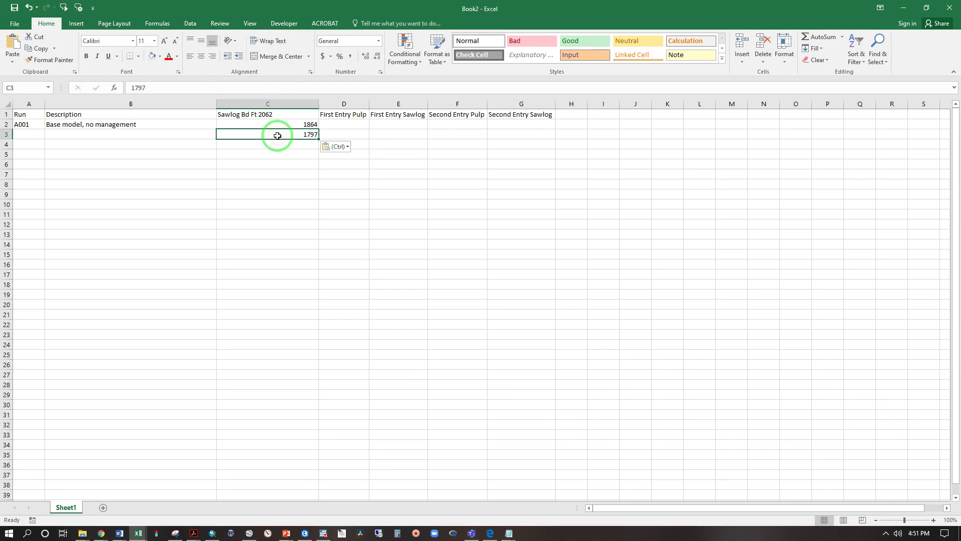
click(288, 152)
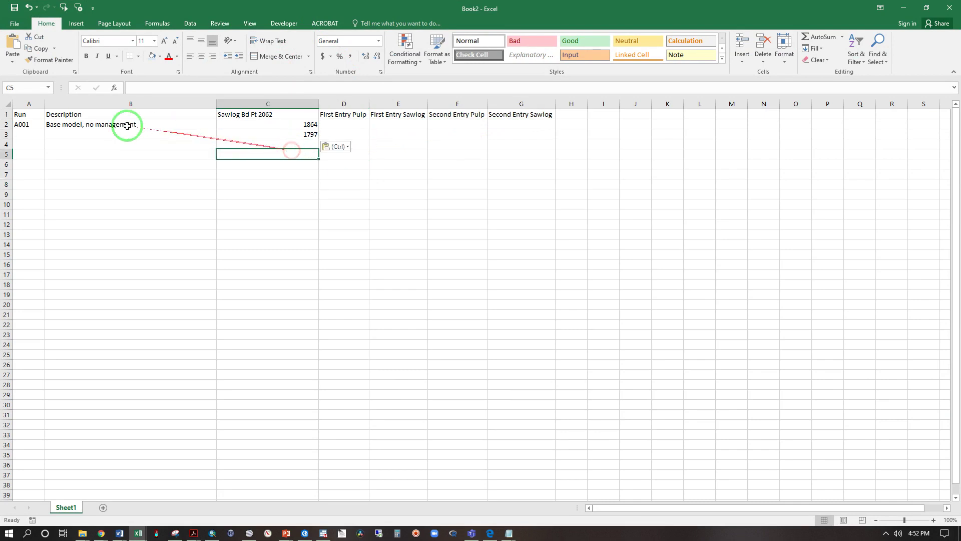
click(29, 142)
click(29, 138)
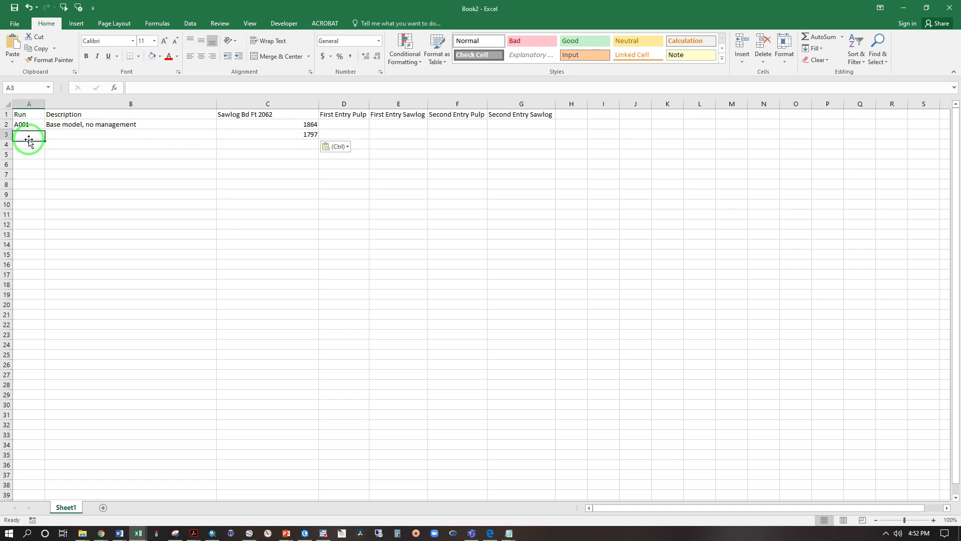
text(A)
text(002)
key(Tab)
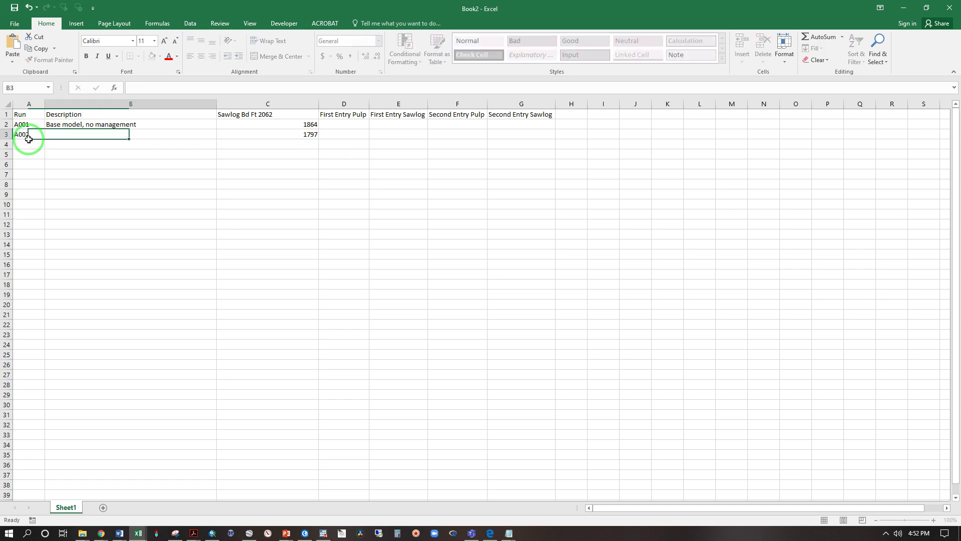
- Fill in A002's description and record 222 as its first-entry pulp
text(T)
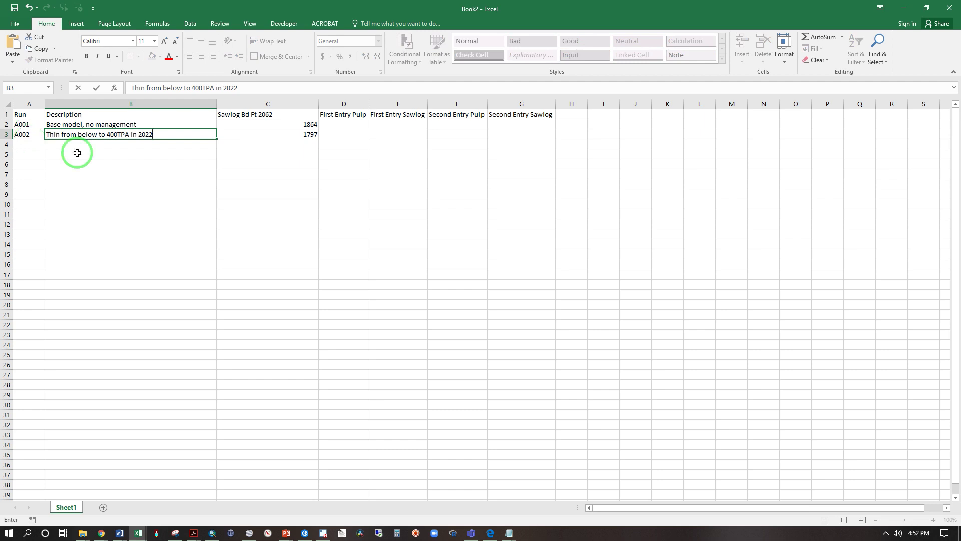
click(340, 132)
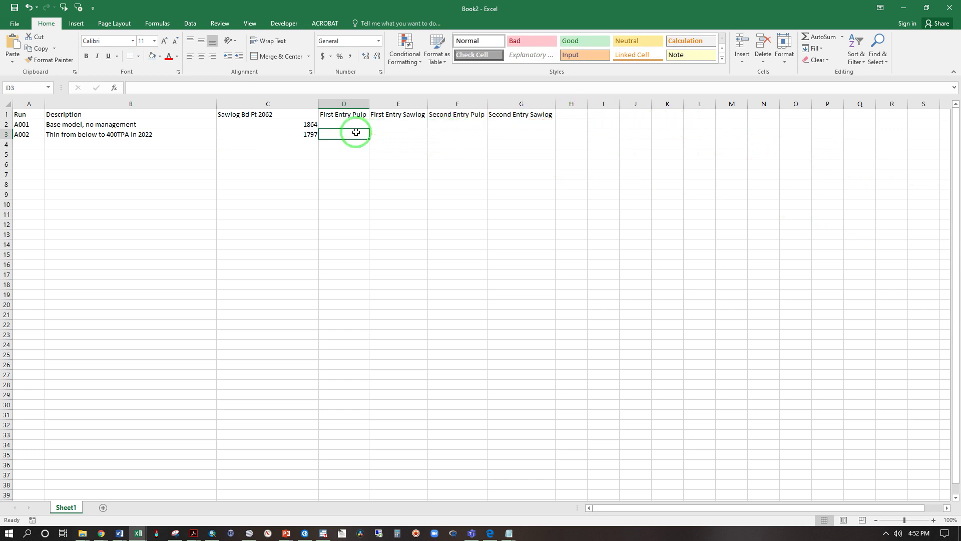
text(222)
key(Return)
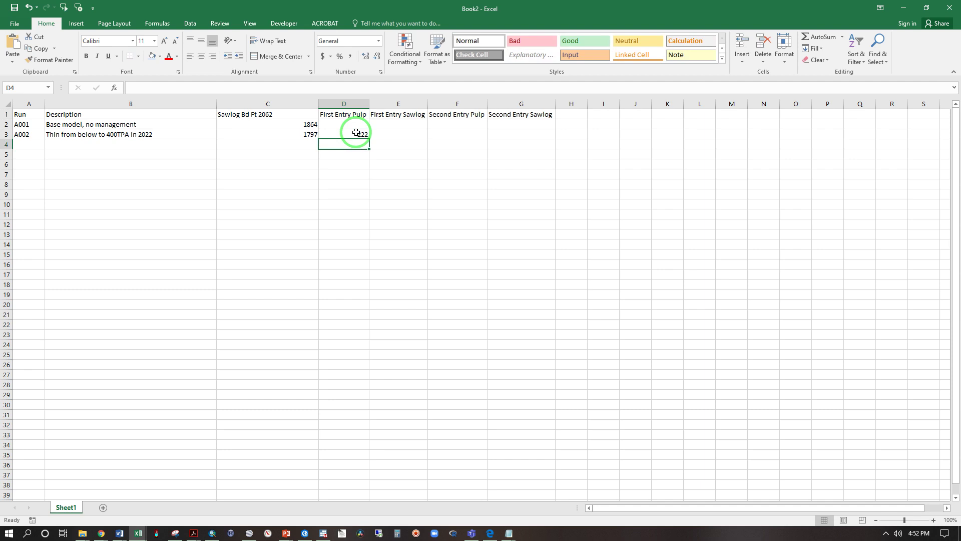
key(alt+Tab)
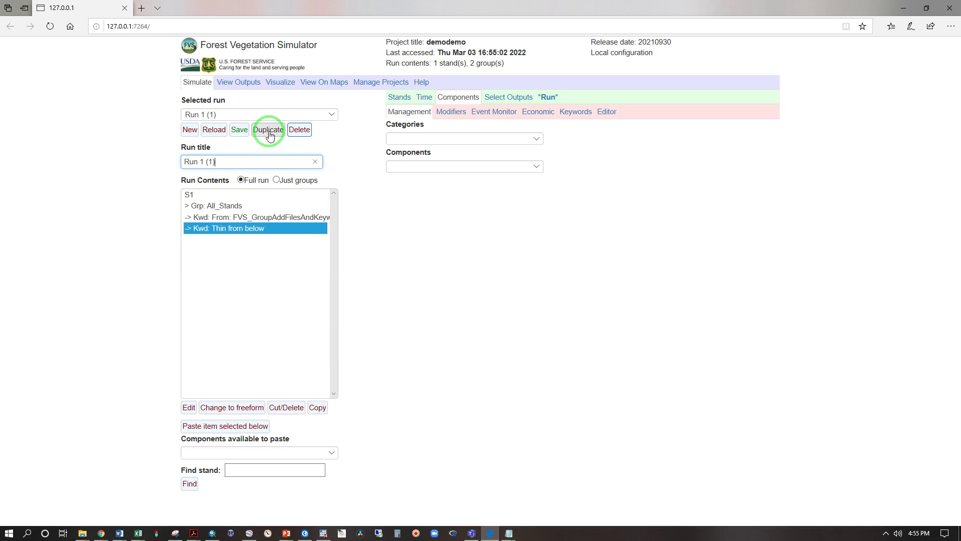
- Duplicate the run, change Thin from below to 500 trees per acre, and run it as A003
click(269, 131)
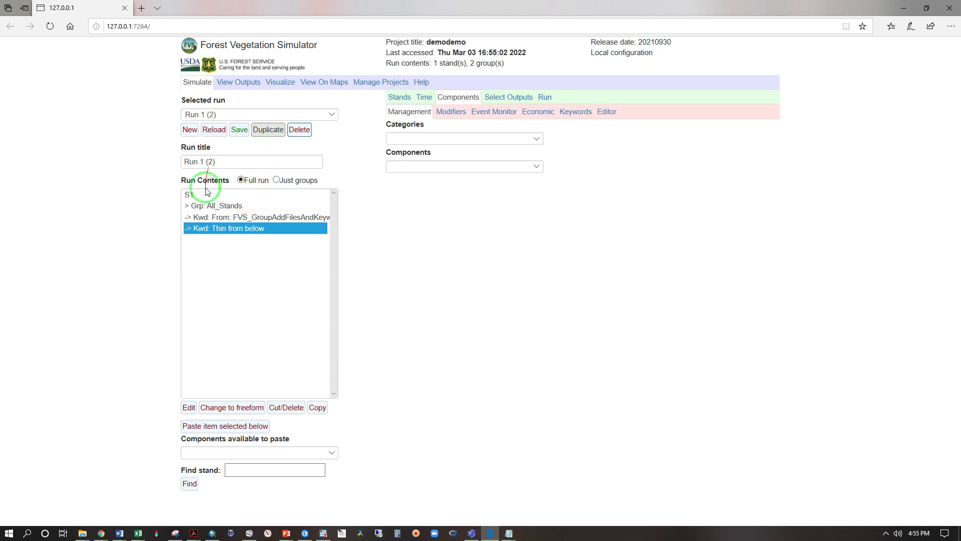
click(215, 229)
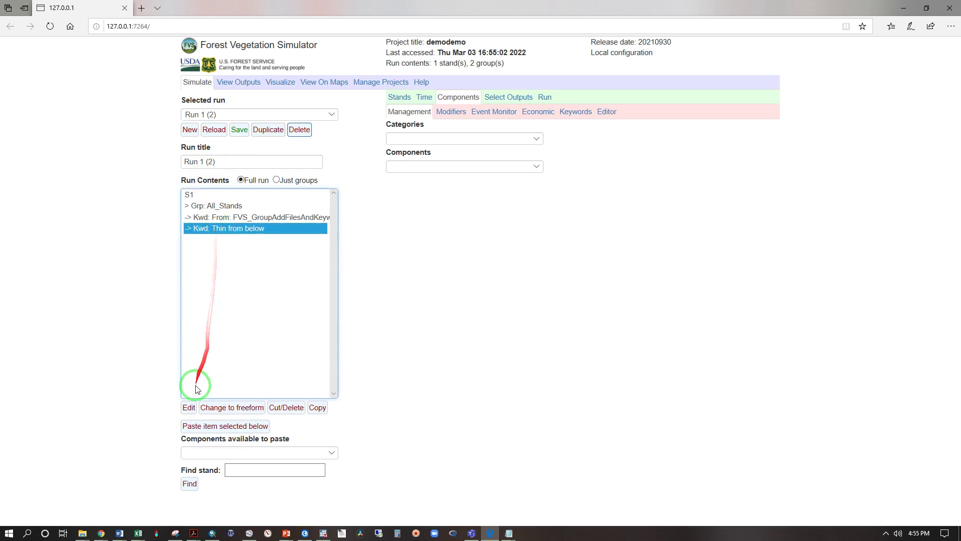
click(189, 407)
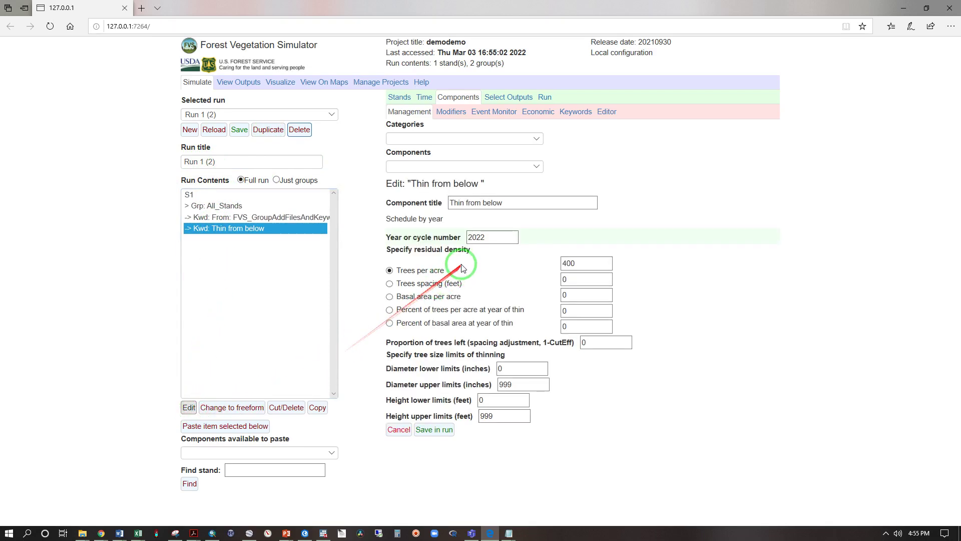
click(567, 263)
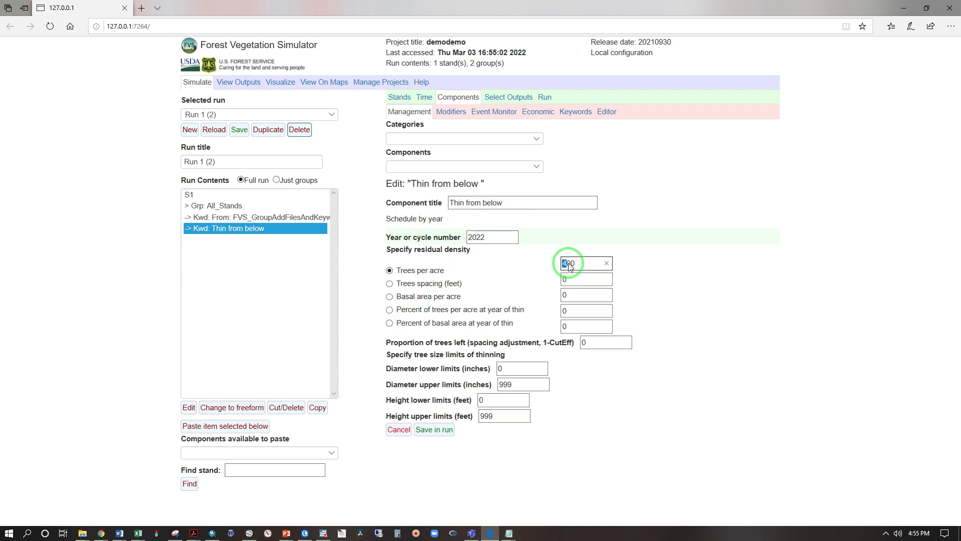
text(5)
click(589, 282)
click(434, 430)
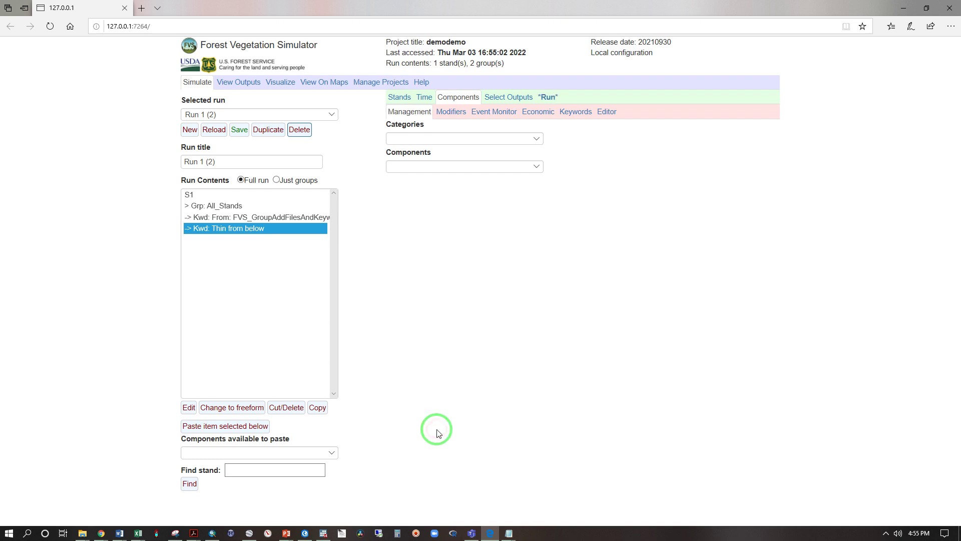
click(551, 98)
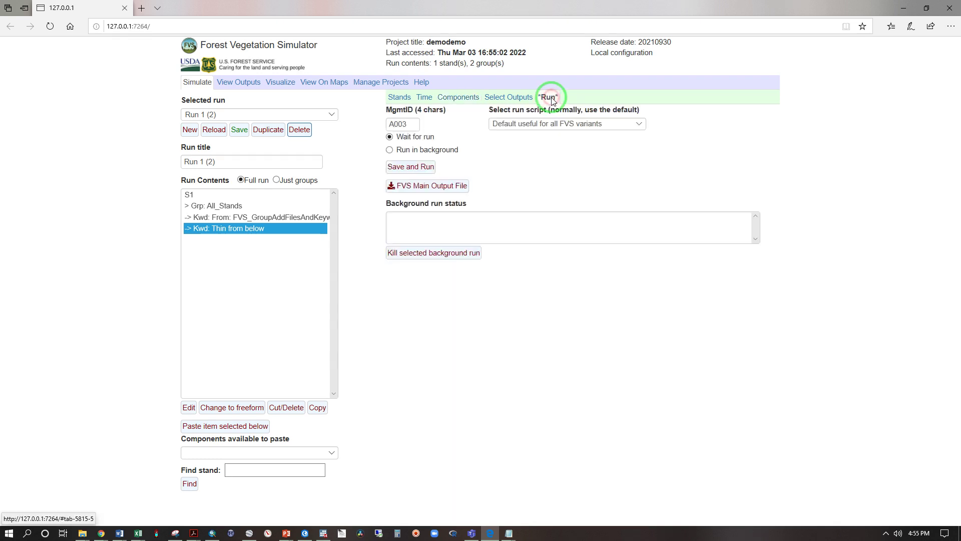
click(419, 169)
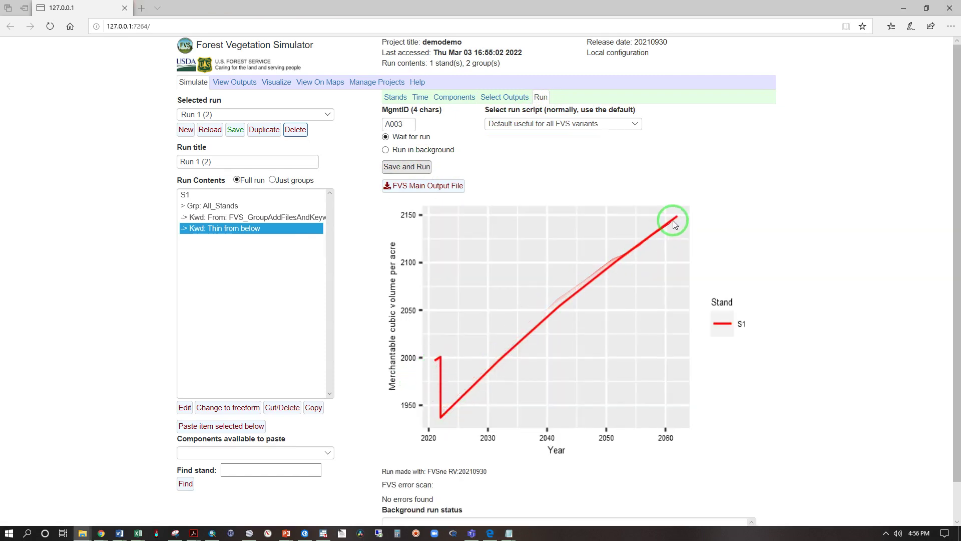
- Open A003's main output in Notepad and select the 2062 sawlog value 1848
click(425, 186)
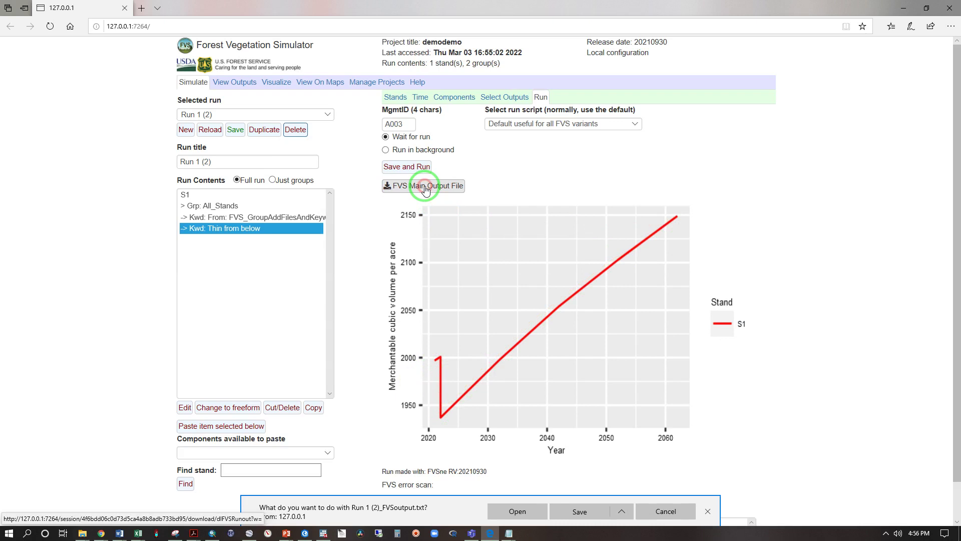
click(518, 511)
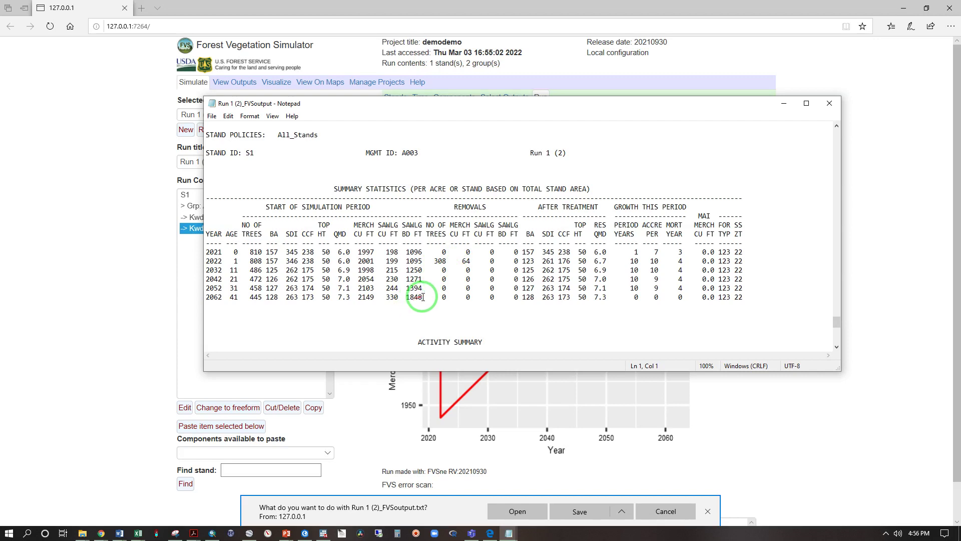
drag(423, 297, 405, 297)
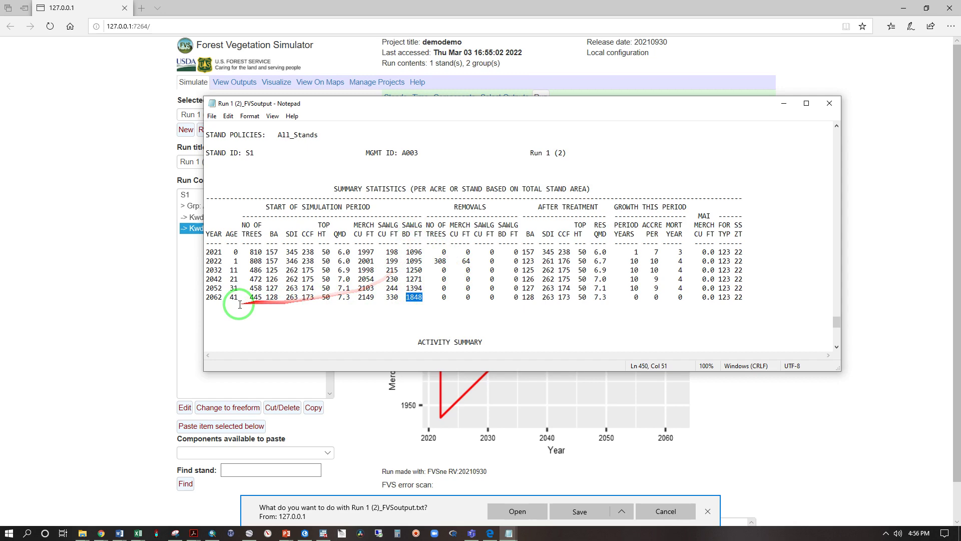
- Add run A003 to the workbook with the description 'Thin from below to 500'
key(alt+Tab)
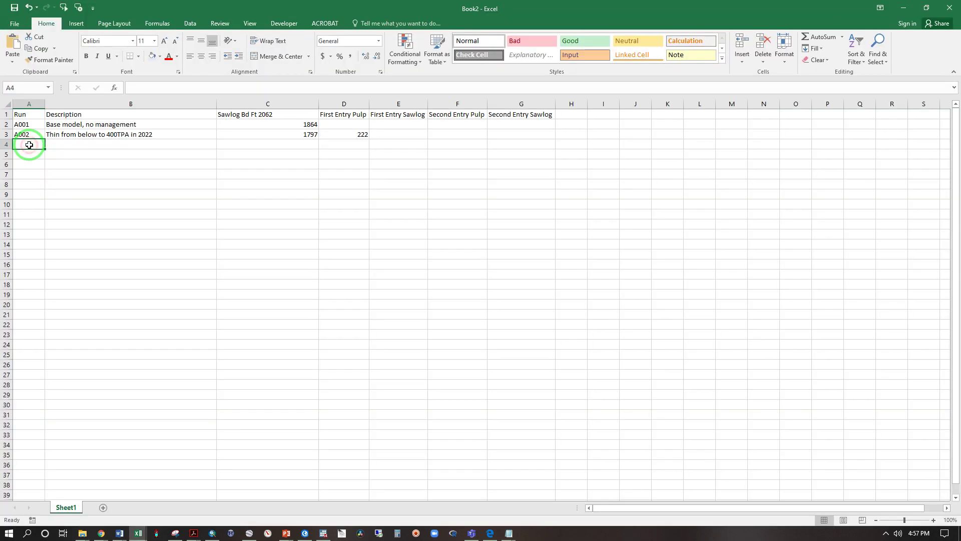
text(A00)
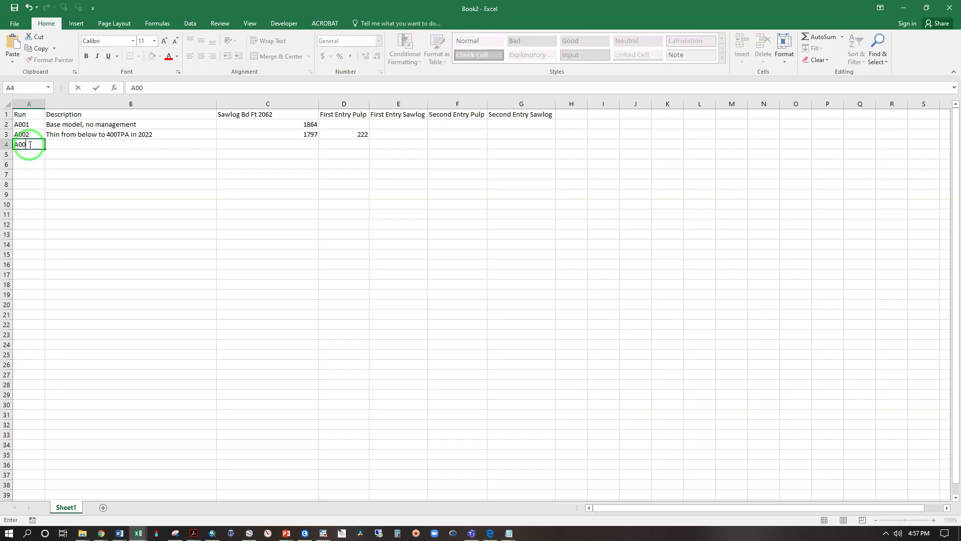
text(3)
key(Tab)
text(Thin f)
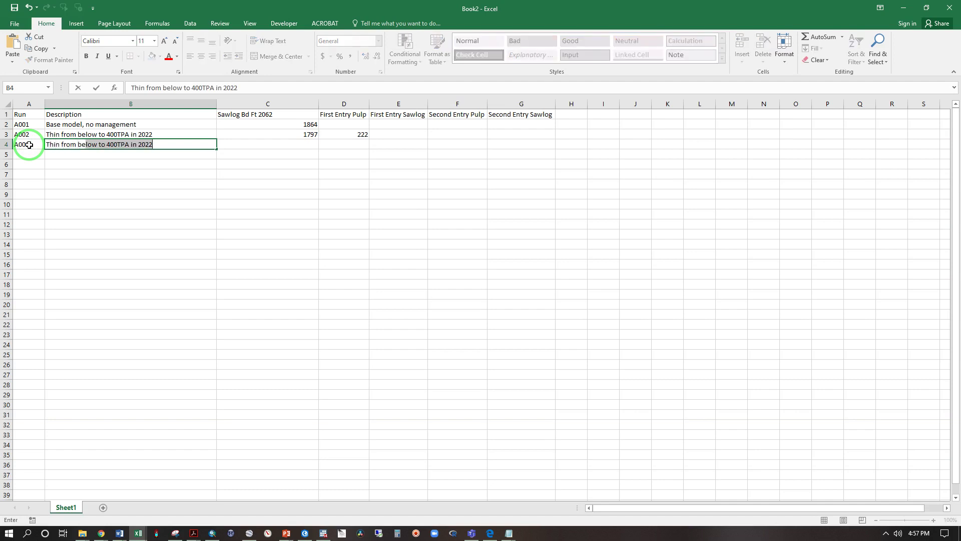
text(rom below to 500TPA in 2022)
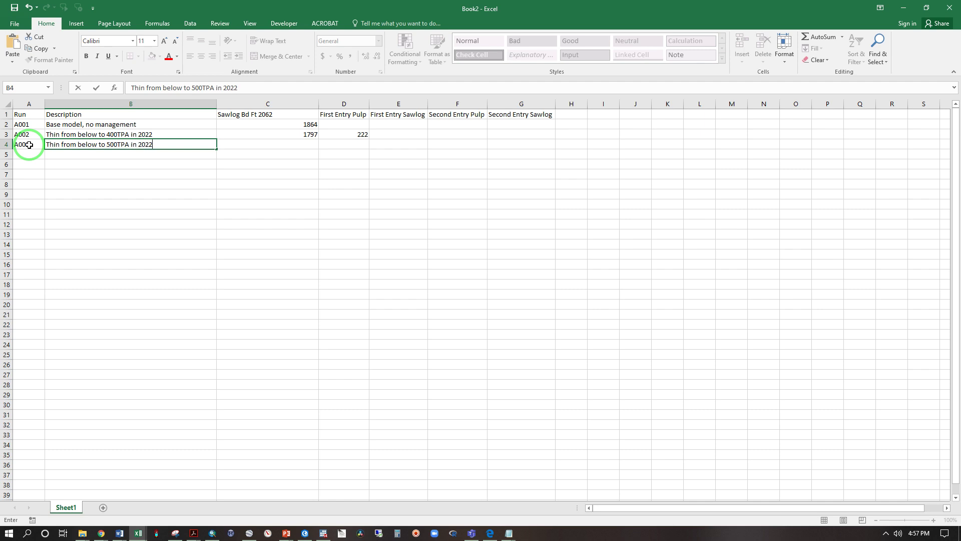
key(Tab)
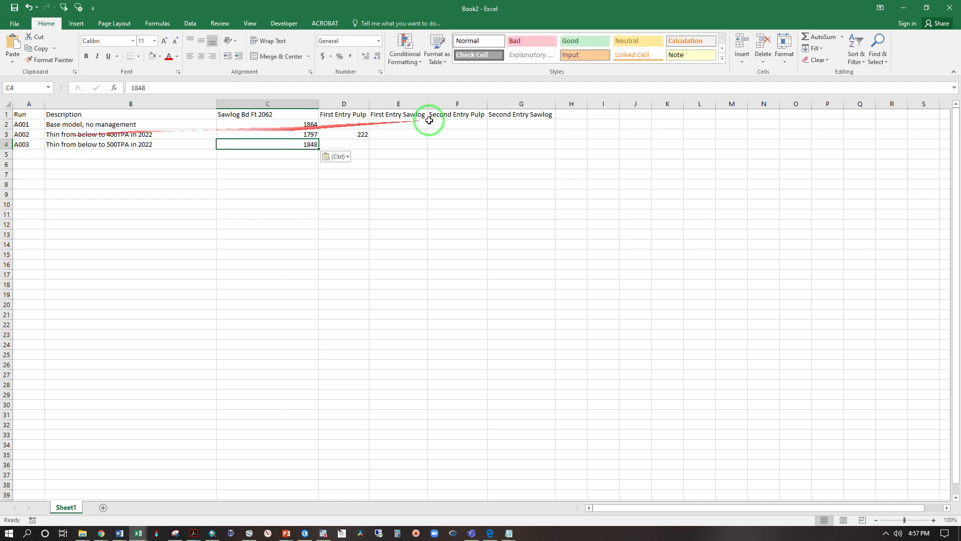
- Enter 64 as A003's first-entry pulp in cell D4
click(344, 142)
text(64)
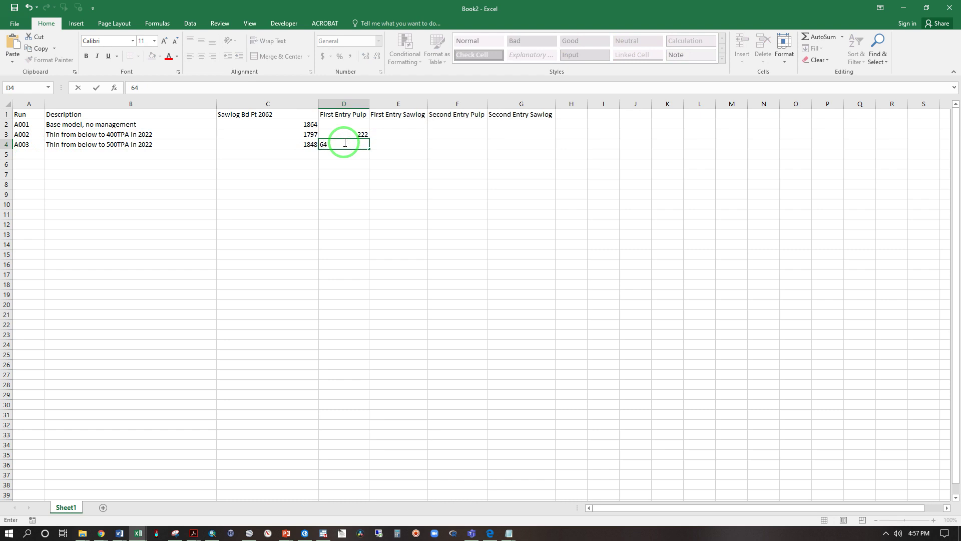
click(352, 177)
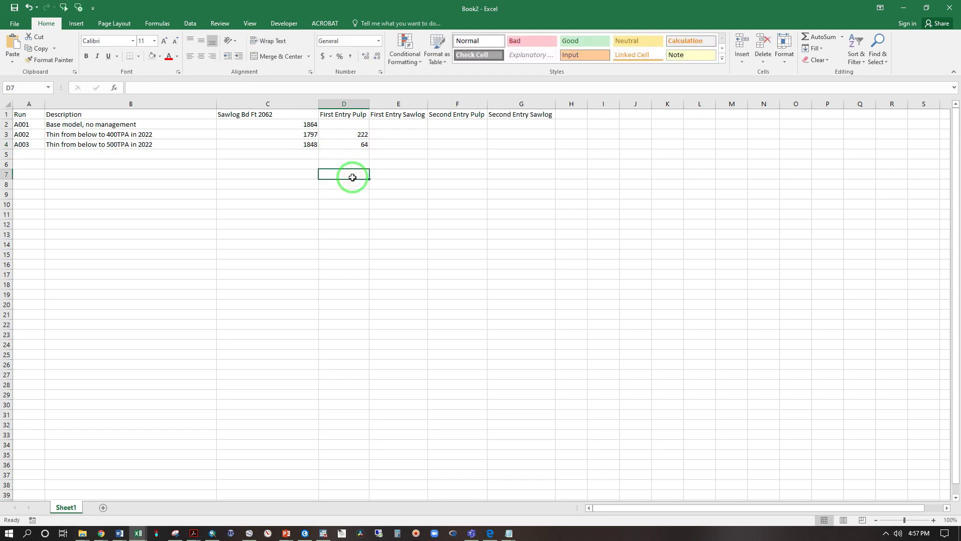
key(alt+Tab)
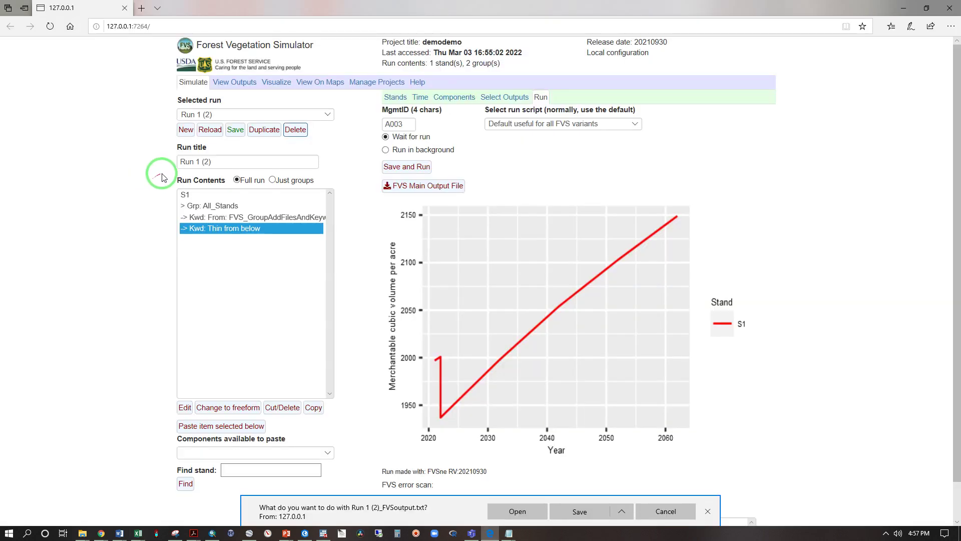
- Duplicate the run and change the first thin-from-below entry to 400 trees per acre
click(261, 133)
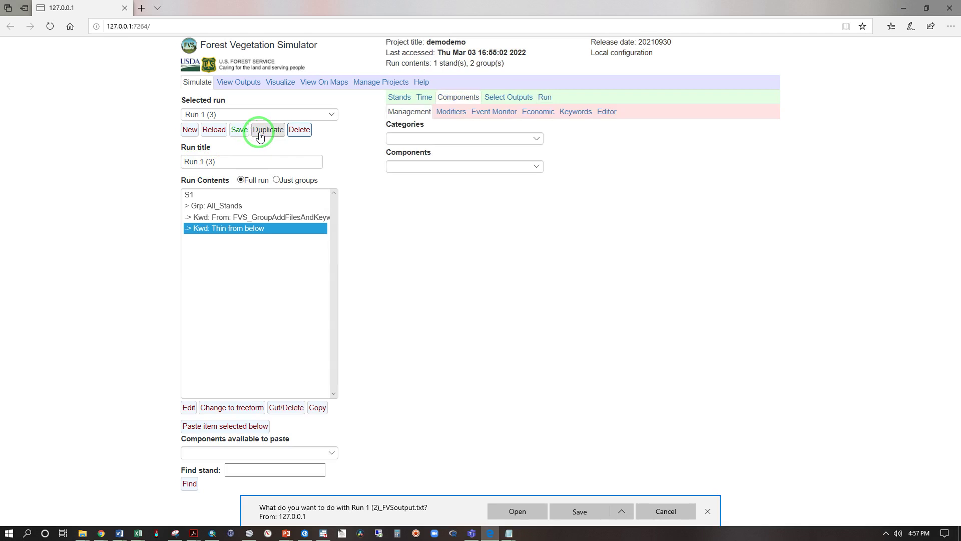
click(216, 229)
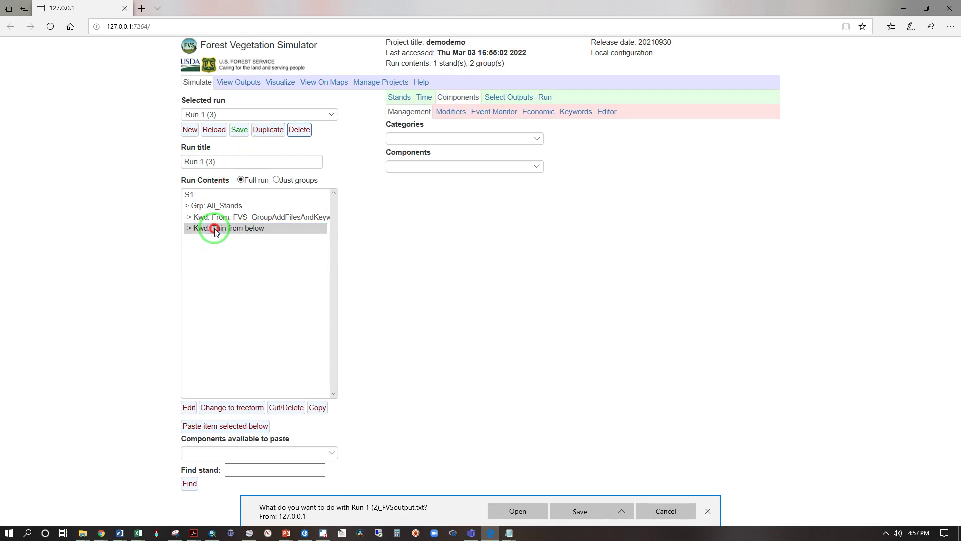
click(187, 409)
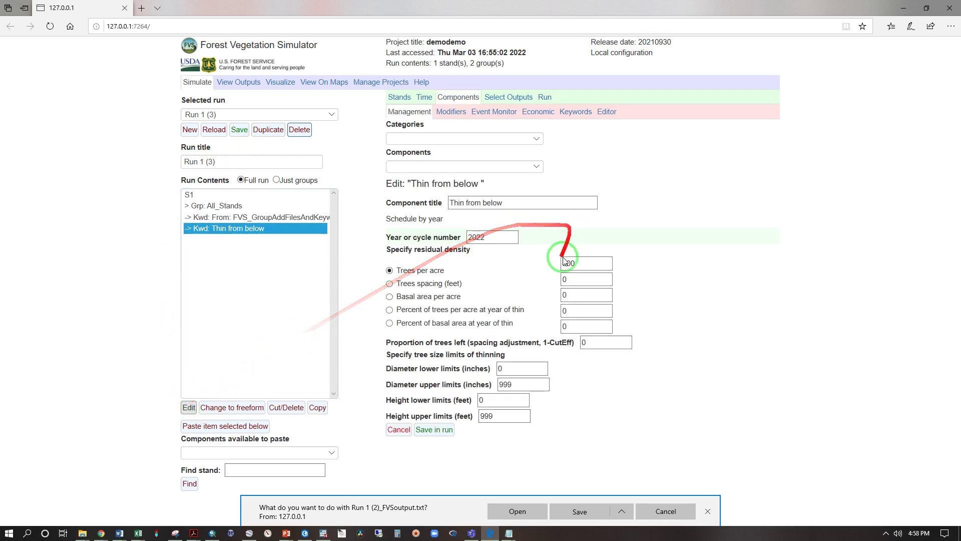
click(563, 264)
drag(563, 264, 559, 263)
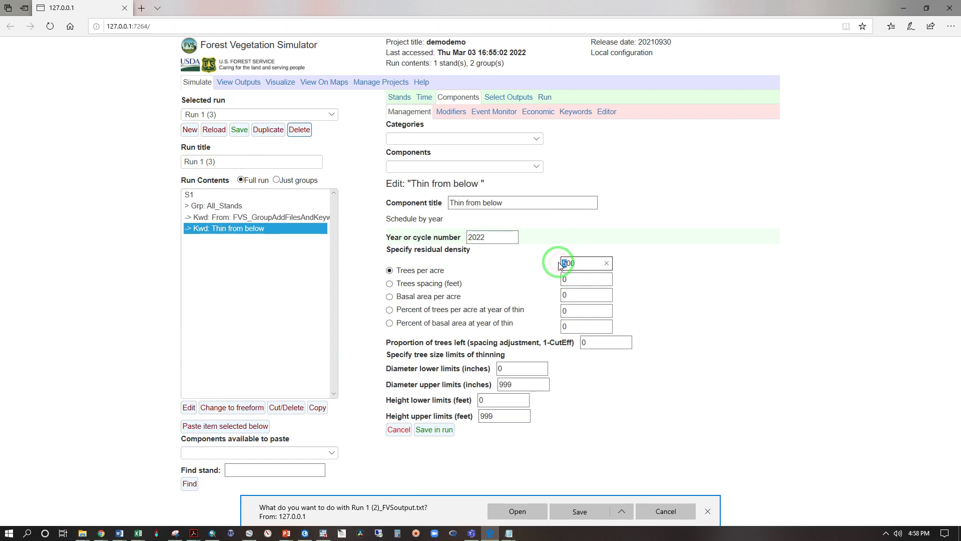
text(4)
click(423, 434)
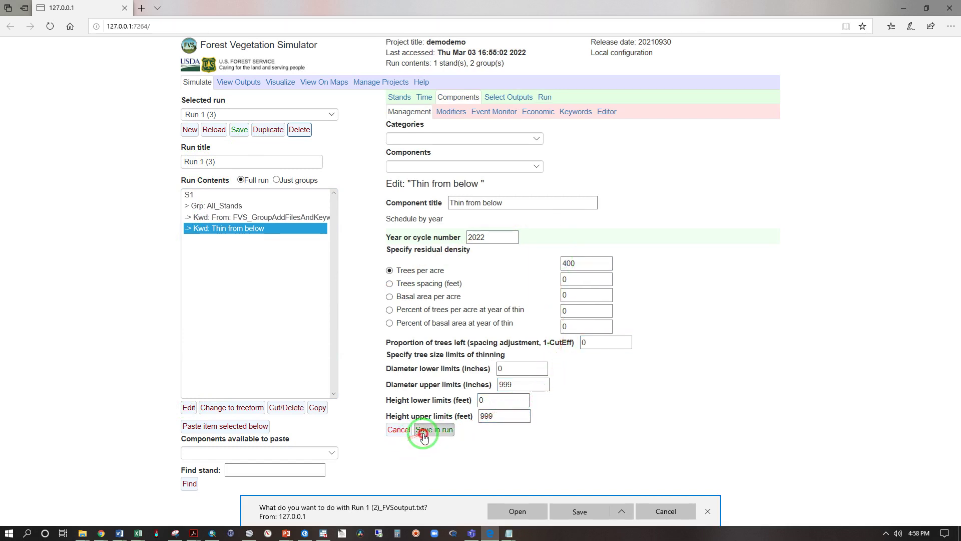
- Copy and paste the Thin from below entry to create a second thinning
click(248, 232)
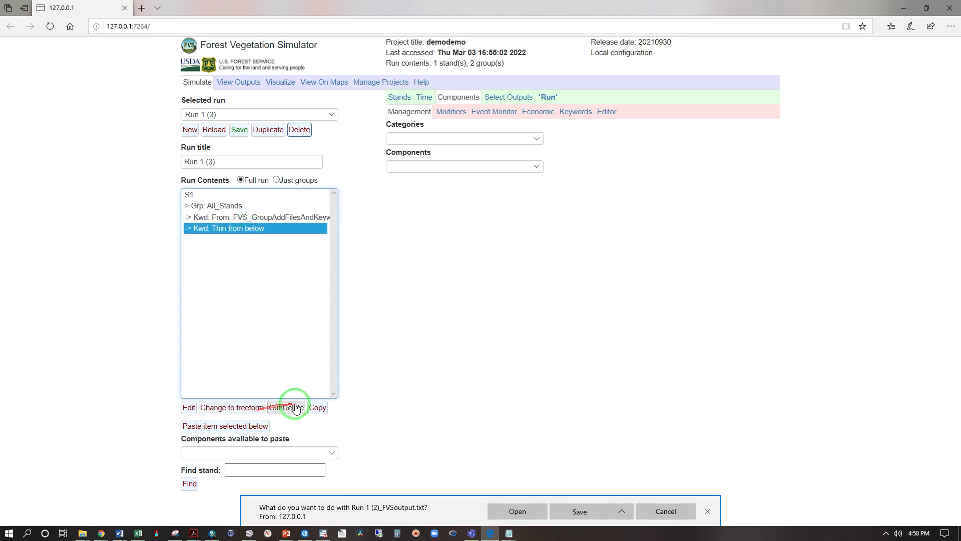
click(317, 407)
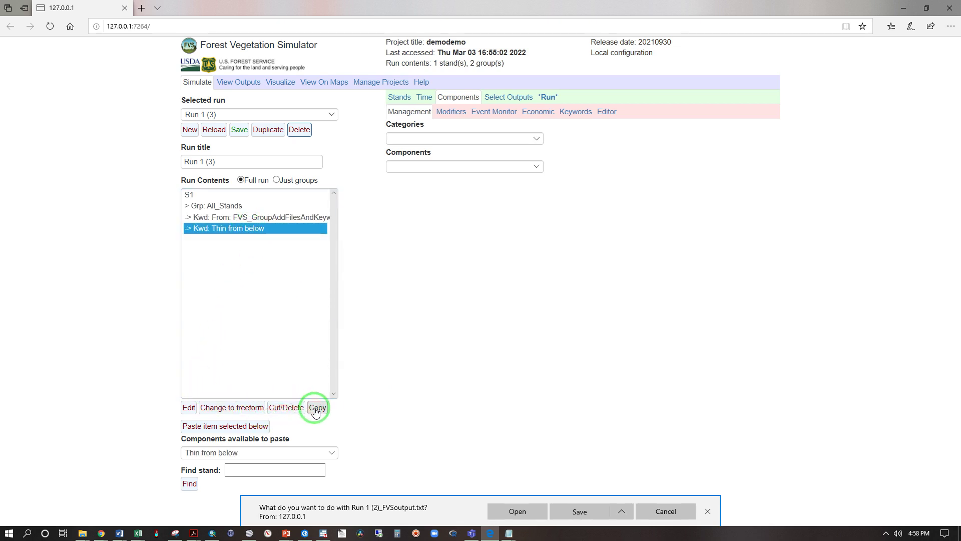
click(235, 426)
click(230, 239)
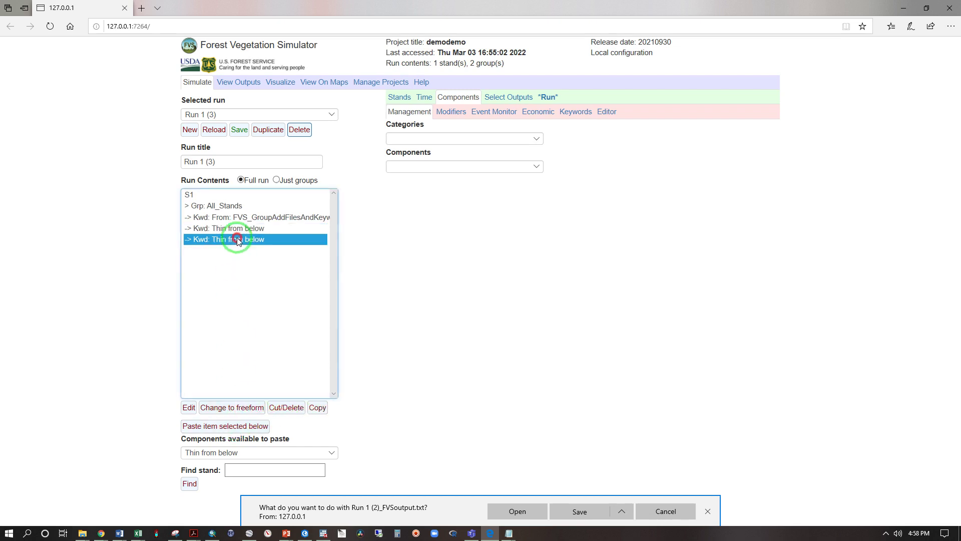
click(189, 407)
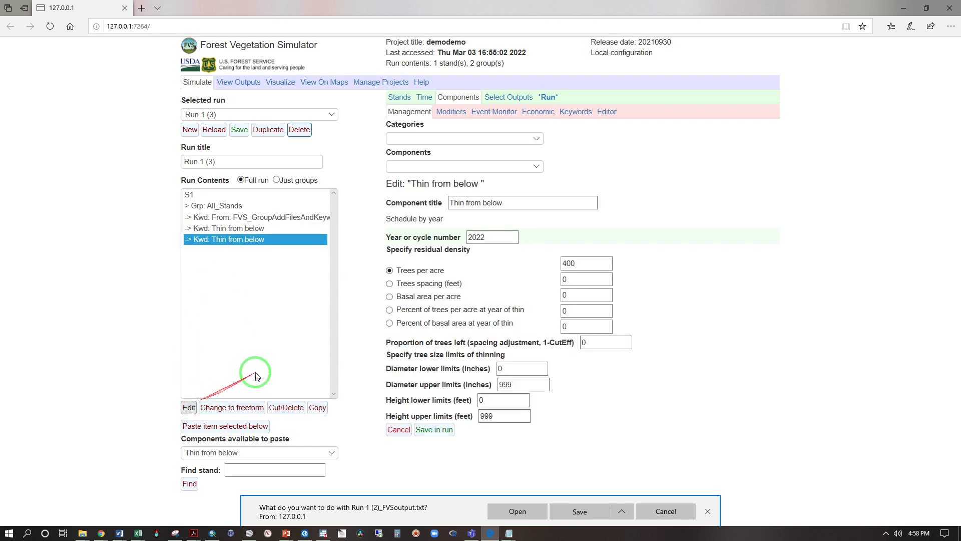
- Set the second thinning to 2042 leaving 250 trees per acre, then run as A004
click(476, 237)
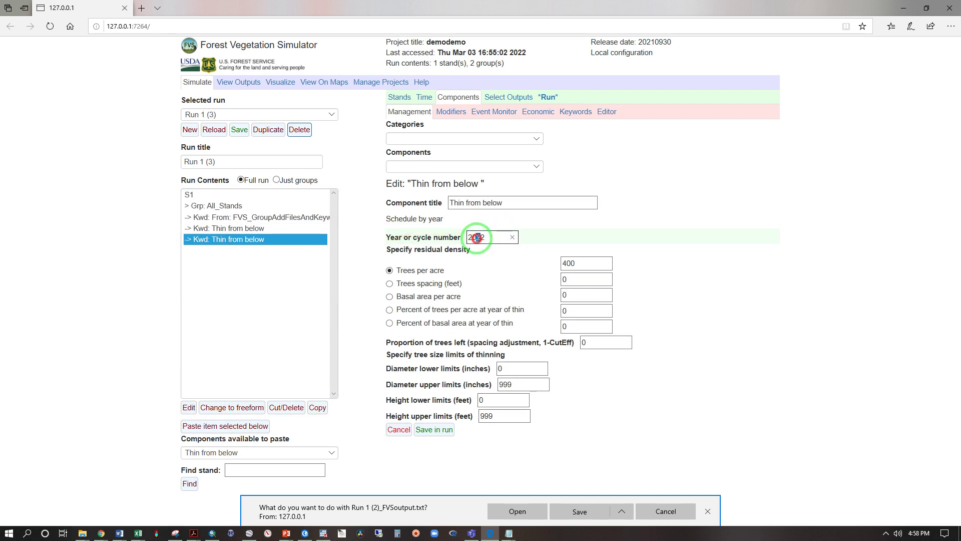
text(4)
click(561, 264)
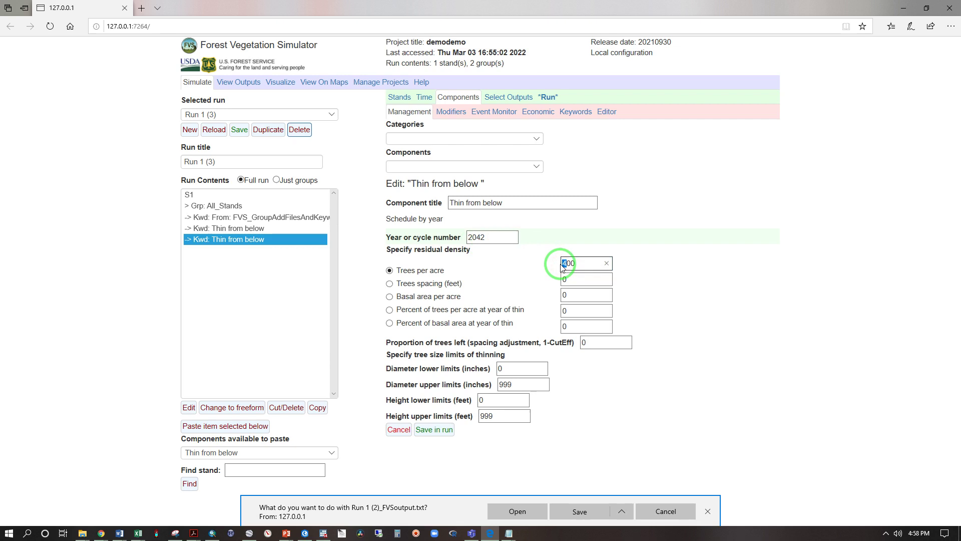
drag(563, 267, 615, 270)
text(2)
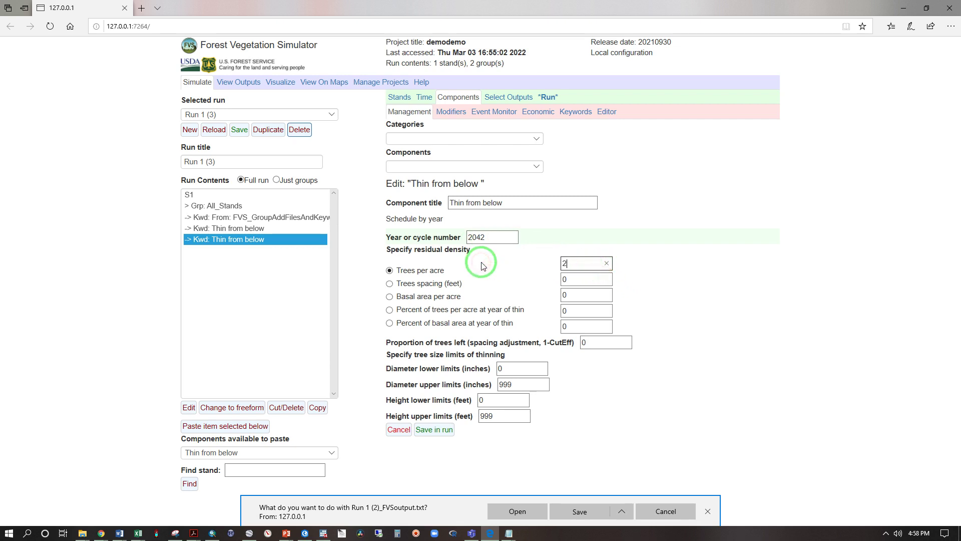
text(50)
click(696, 304)
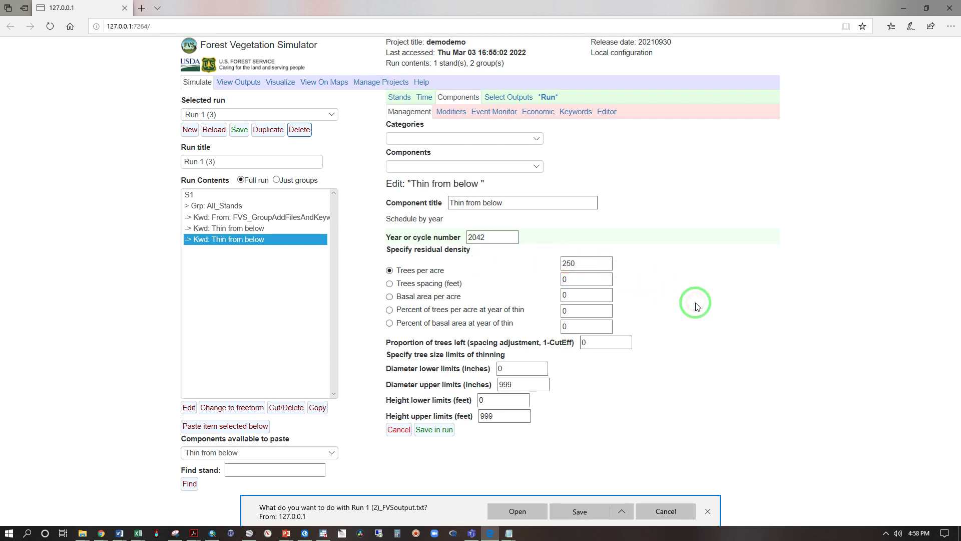
click(437, 437)
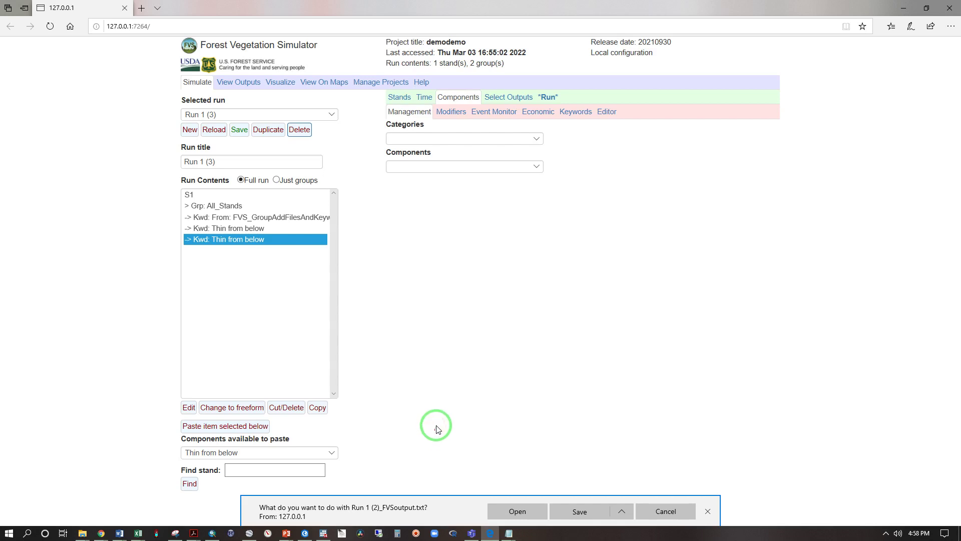
click(547, 96)
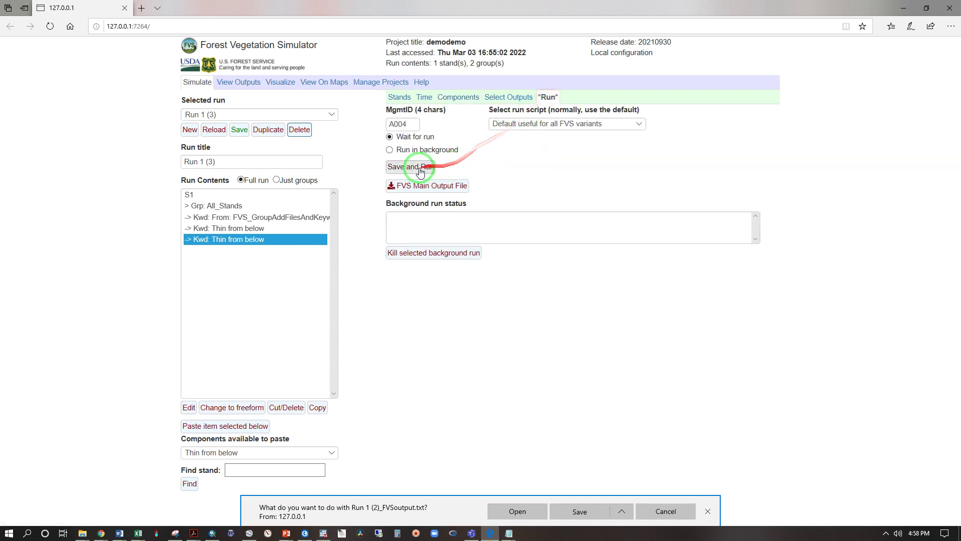
click(418, 171)
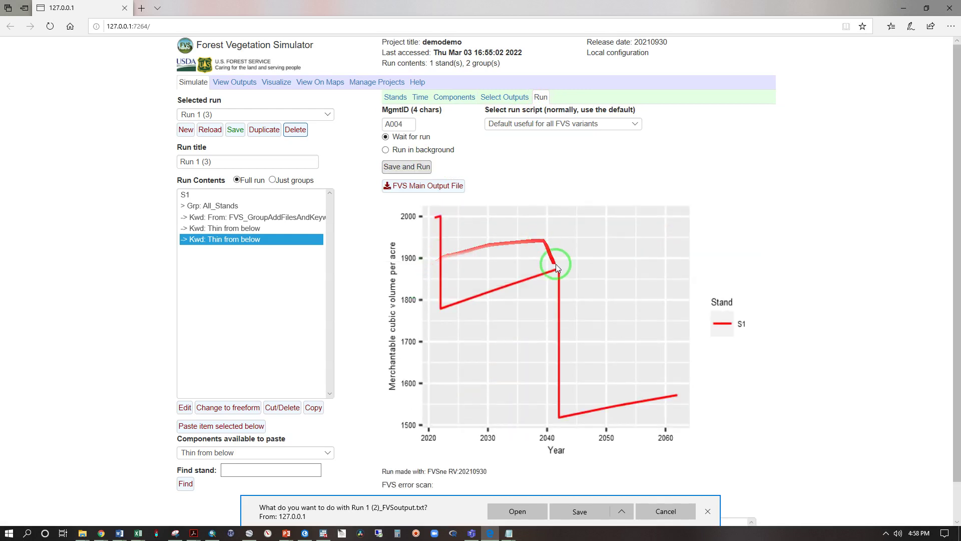
- Open A004's output in Notepad and copy its 2062 sawlog board-foot value 1792
click(429, 192)
click(516, 510)
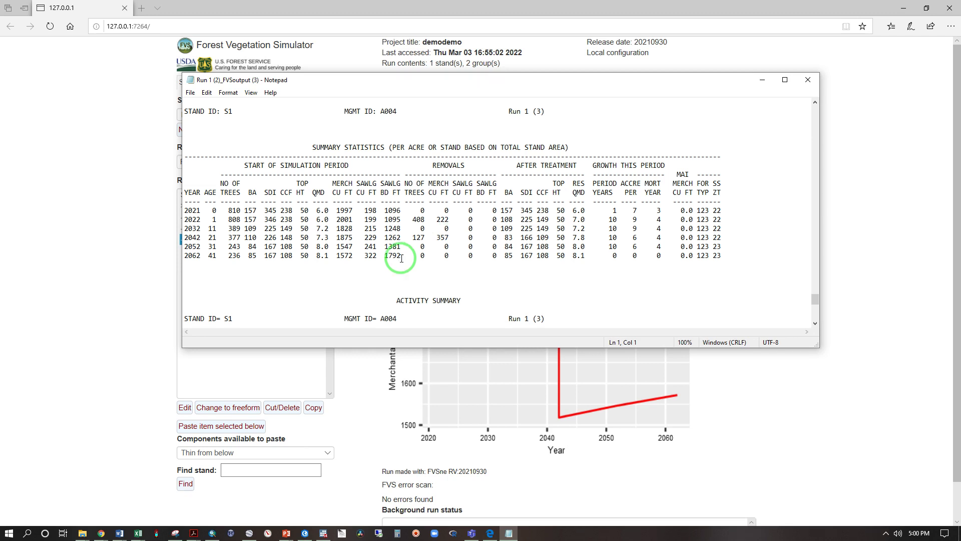
drag(399, 257, 386, 258)
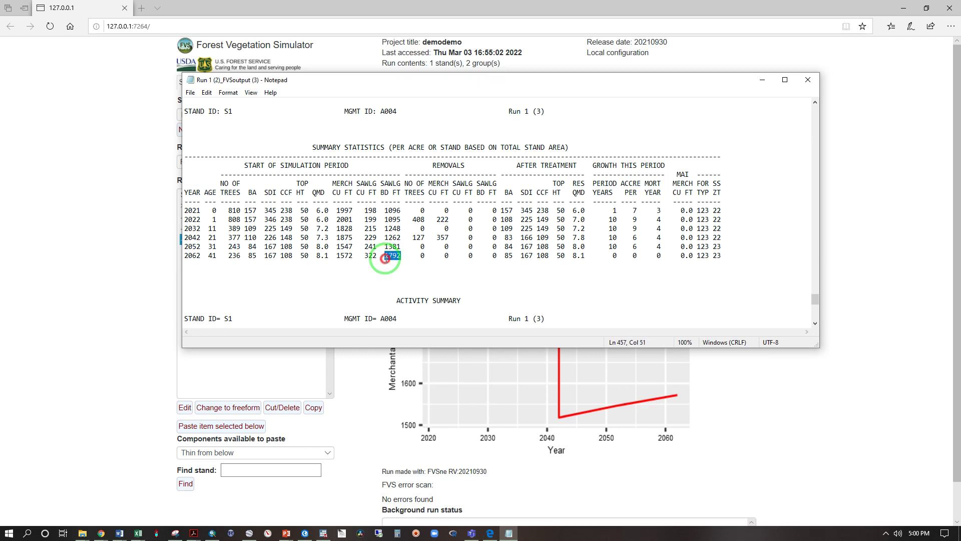
right_click(389, 256)
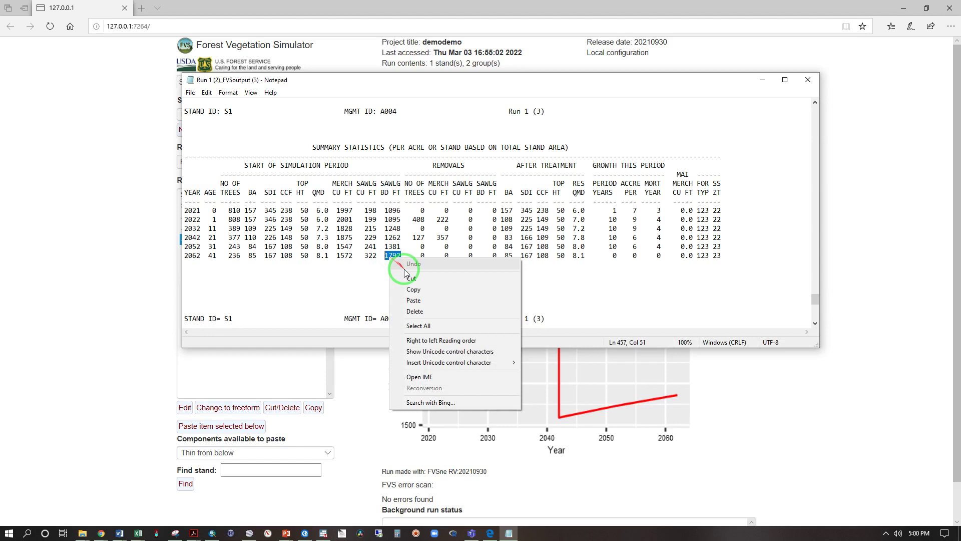
click(400, 299)
key(alt+Tab)
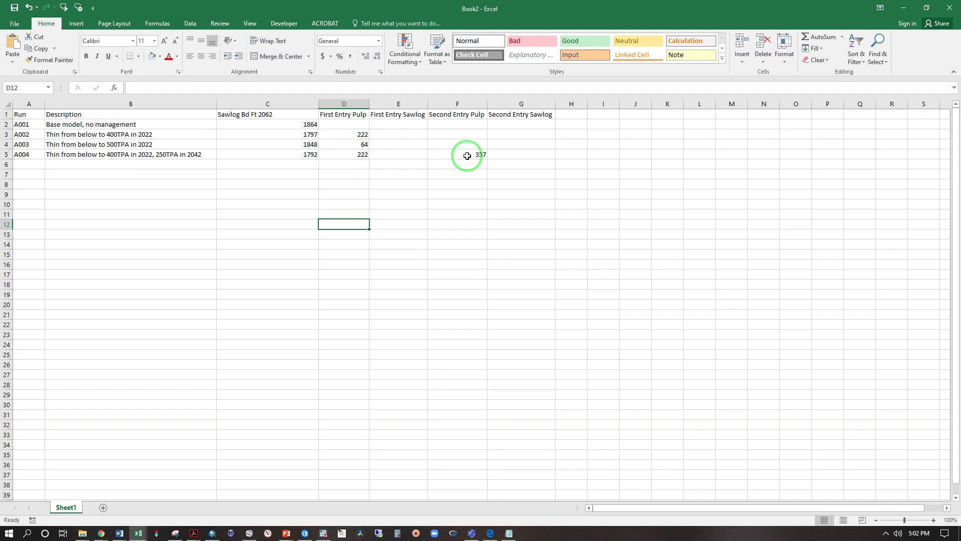
- Move the Excel workbook window off to the side of the screen
drag(430, 8, 958, 300)
- Duplicate the A004 run and raise its 2022 thinning to 500 trees per acre
click(936, 118)
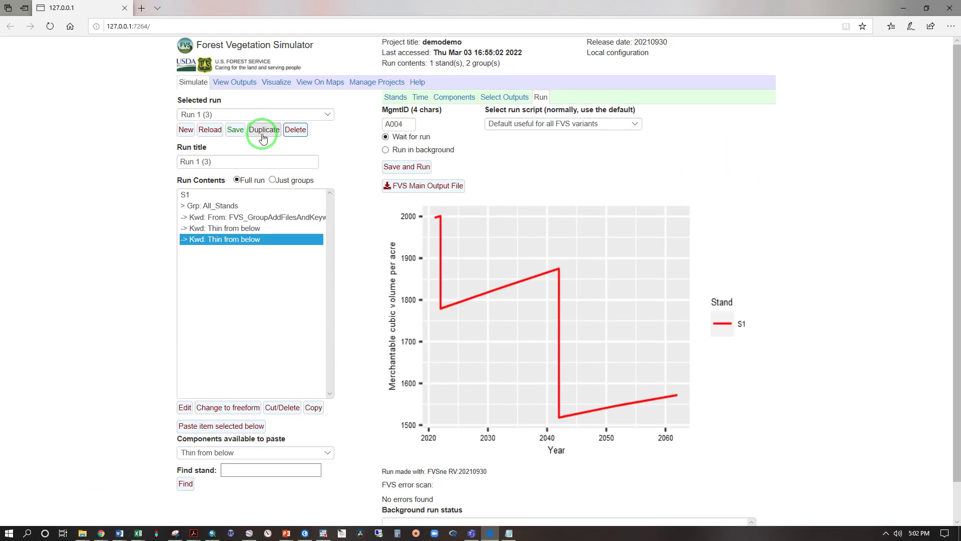
click(261, 133)
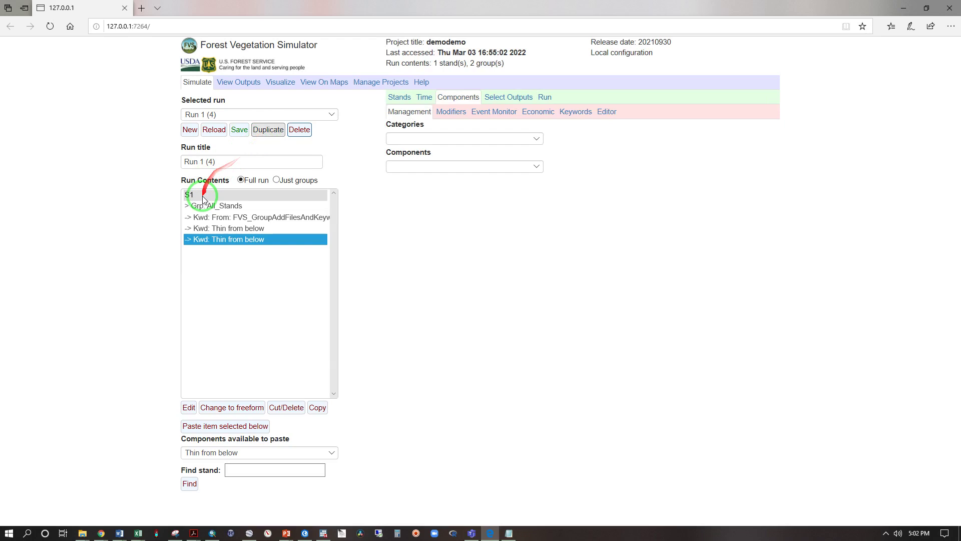
click(218, 229)
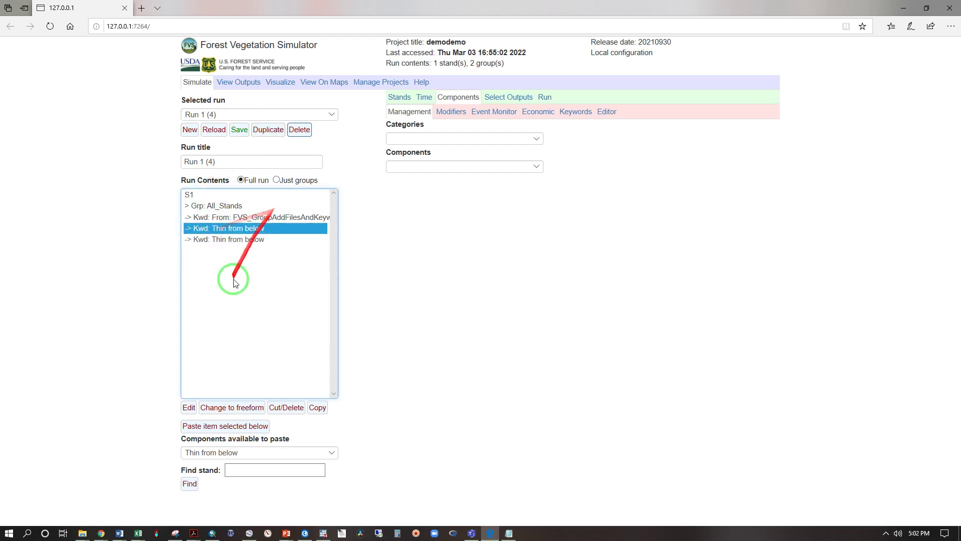
click(189, 407)
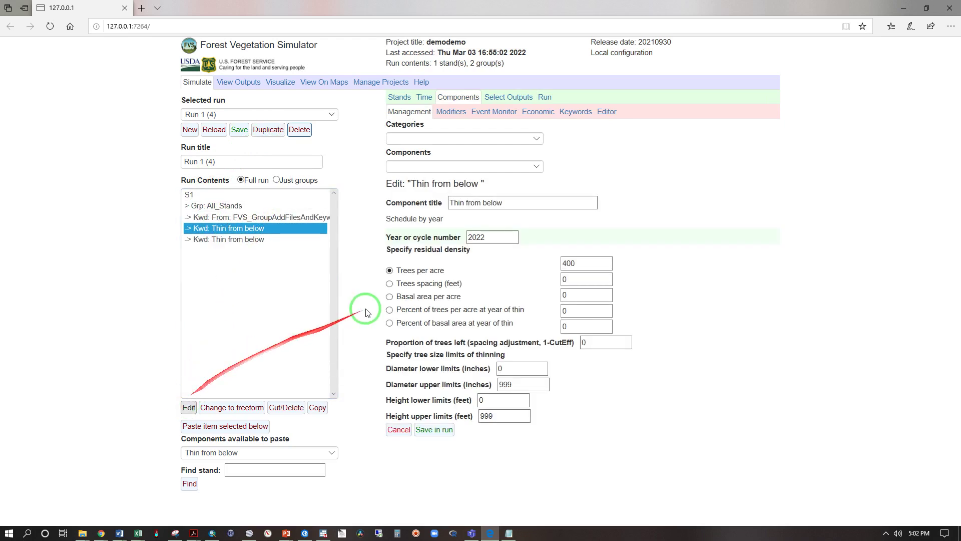
click(560, 264)
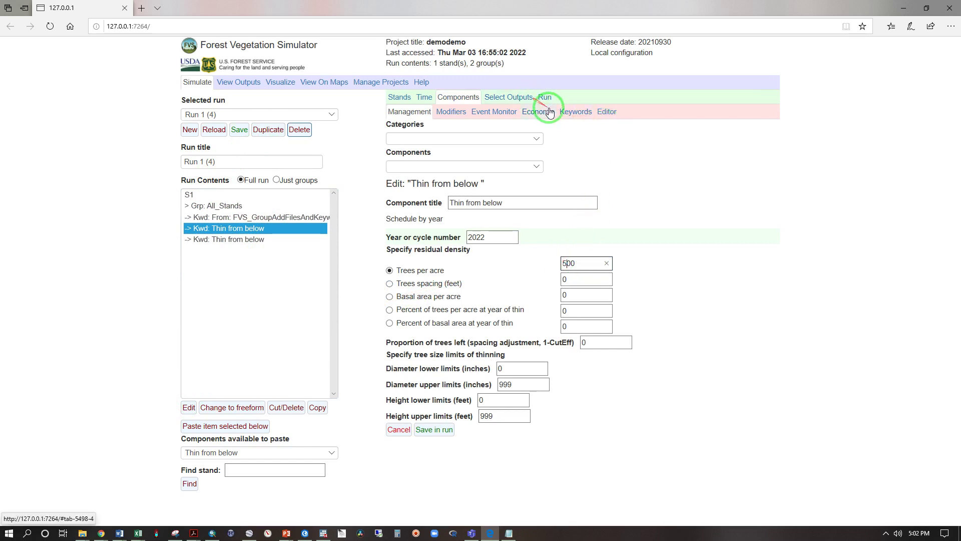
click(434, 429)
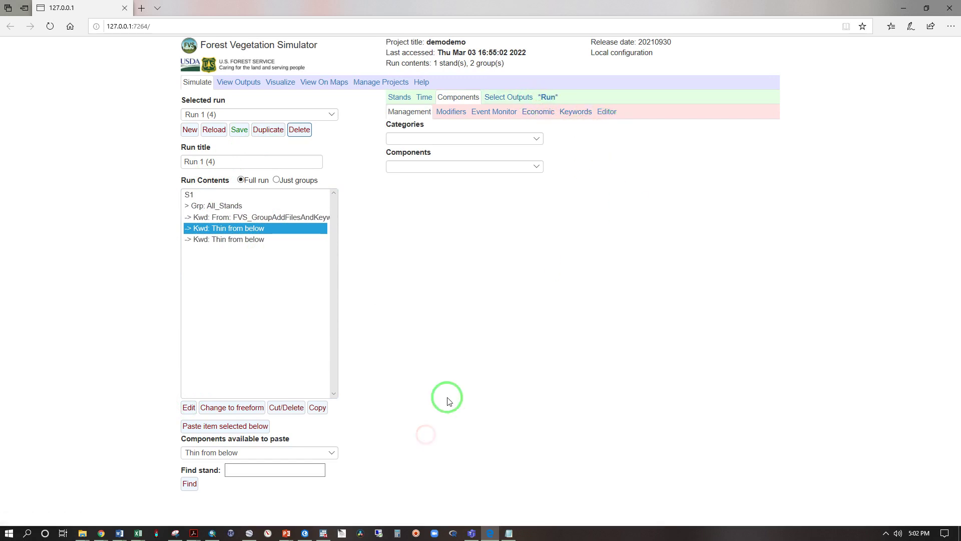
- Run the copy as A005 and open its main output in Notepad
click(544, 99)
click(414, 167)
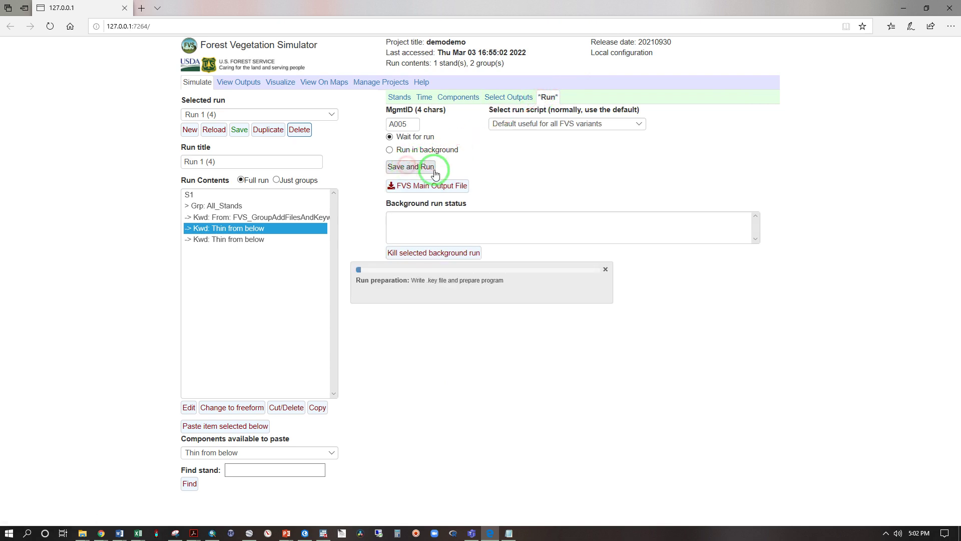
click(402, 187)
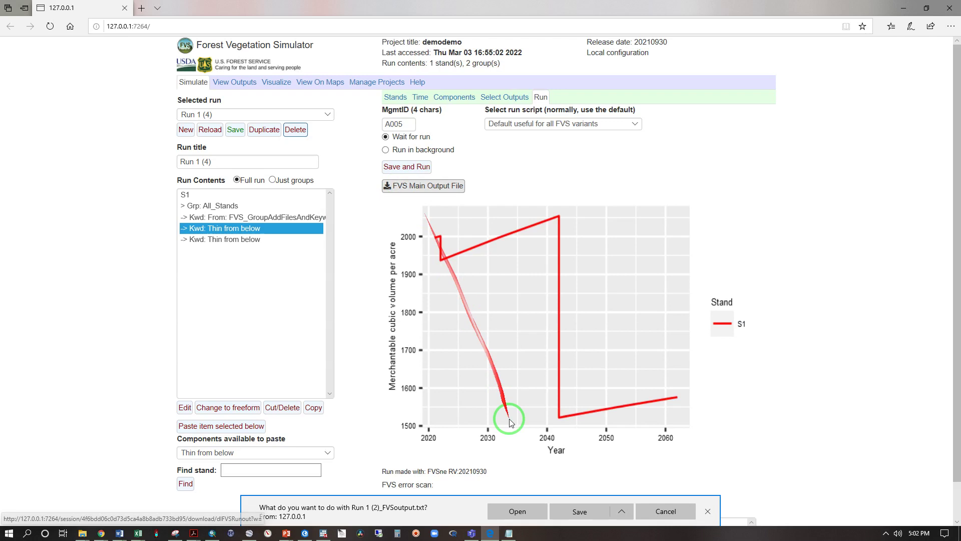
click(517, 513)
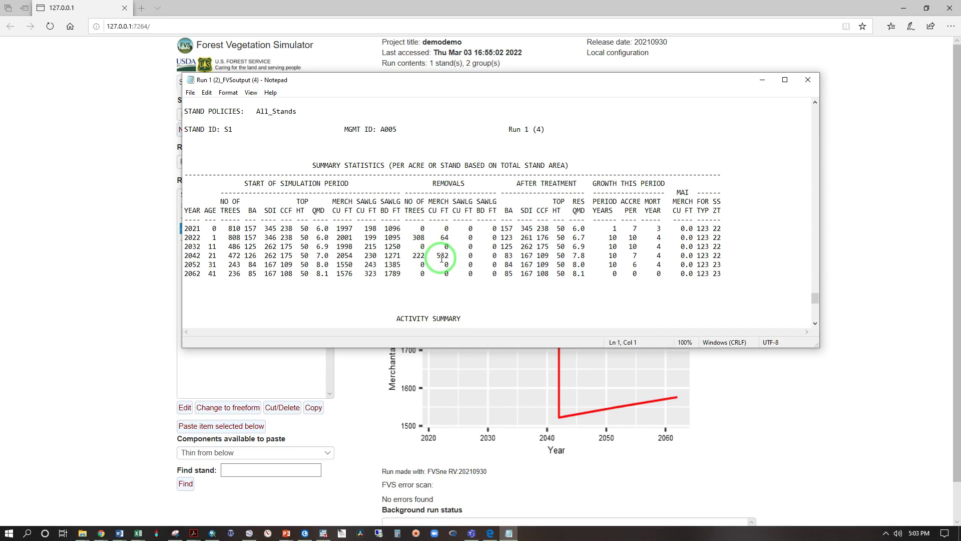
key(alt+Tab)
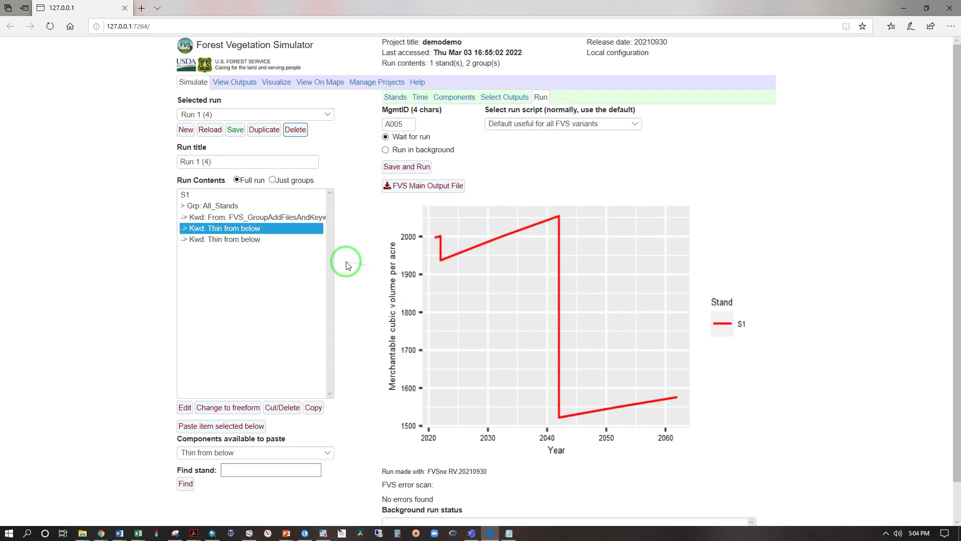
- Duplicate the A005 run and set its 2042 thinning to 350 trees per acre
click(259, 131)
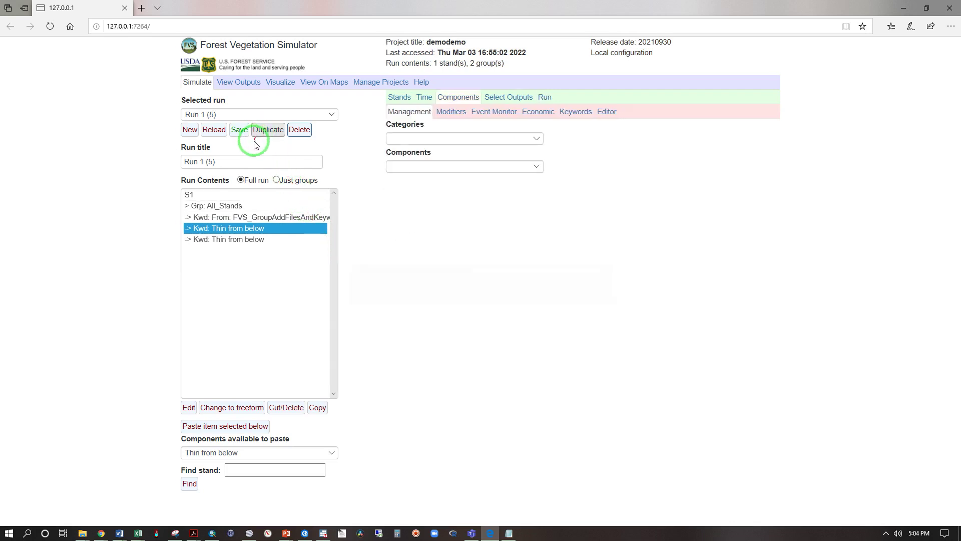
click(236, 240)
click(188, 407)
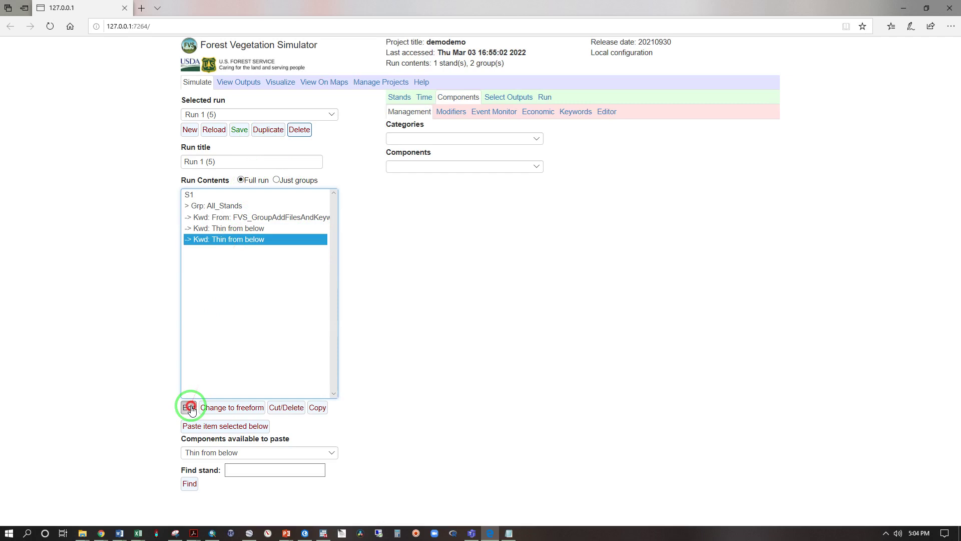
click(561, 263)
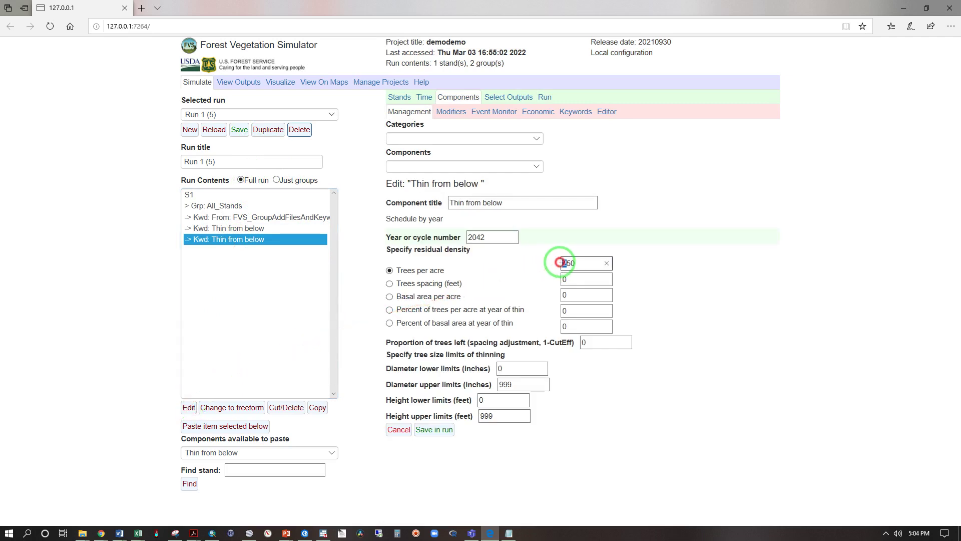
double_click(562, 264)
text(300)
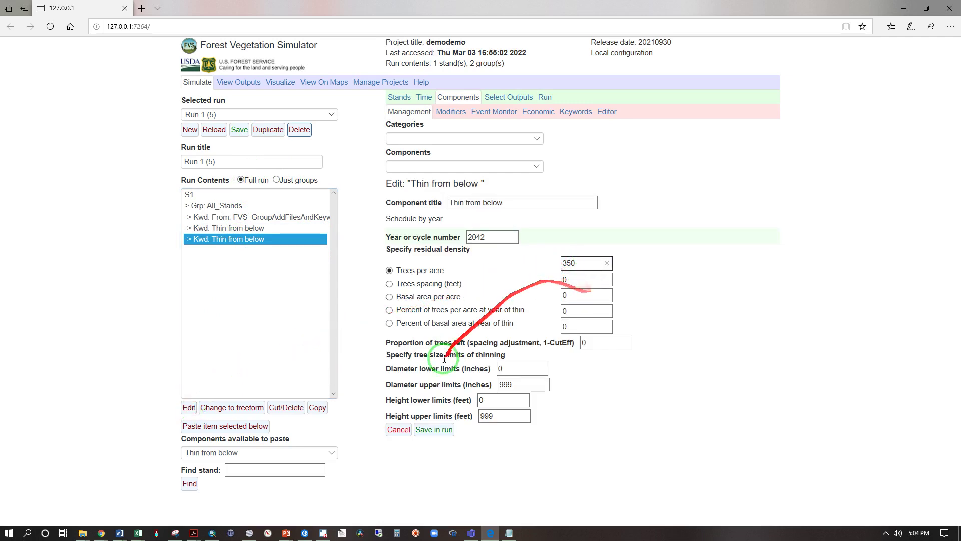
click(434, 429)
- Run the copy as A006 and download its FVS main output file
click(547, 96)
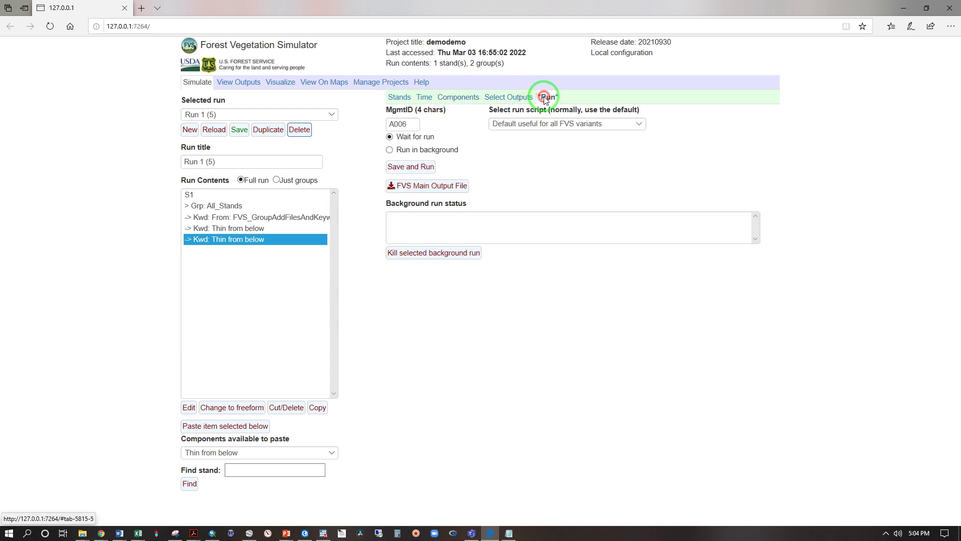
click(417, 168)
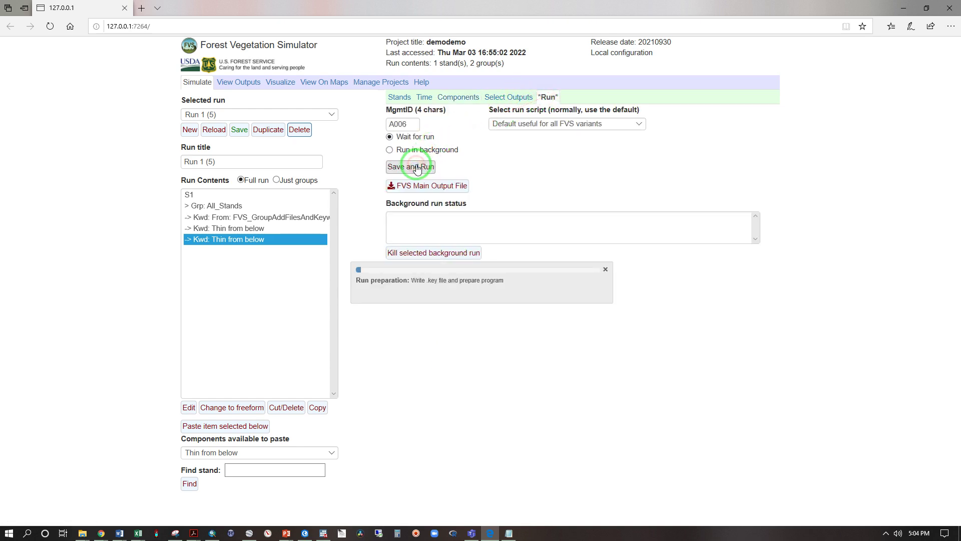
click(400, 195)
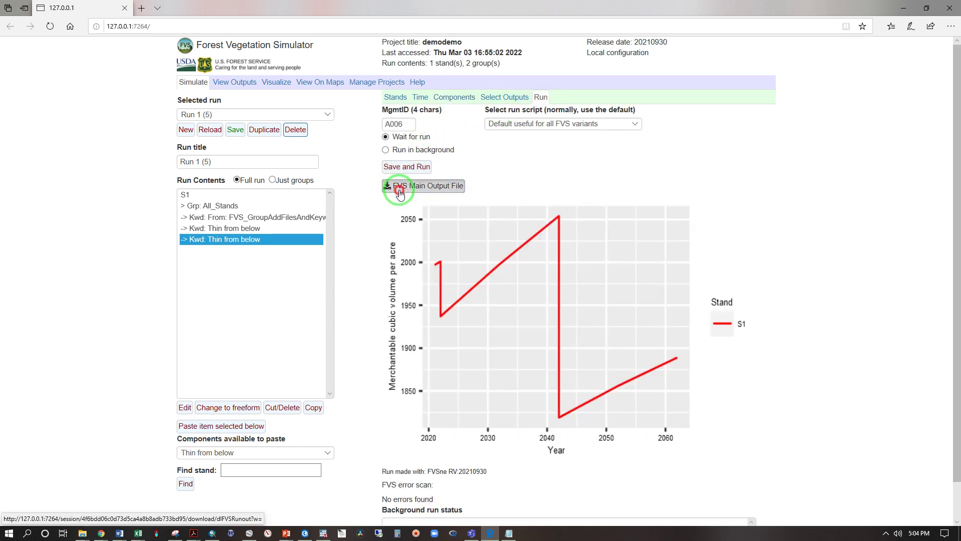
- Review A006's Notepad summary (235 cubic feet removed in 2042, 1827 board feet by 2062), then close it
click(521, 513)
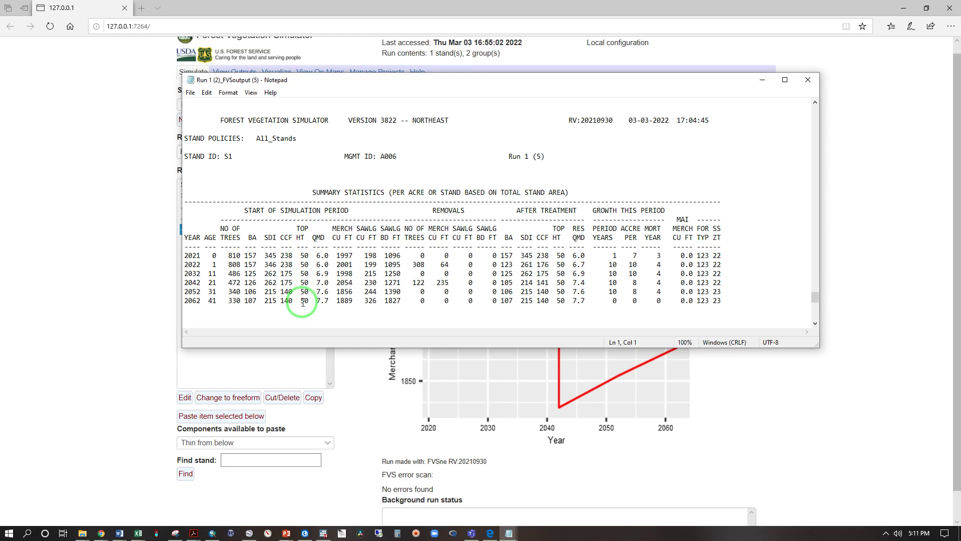
click(157, 268)
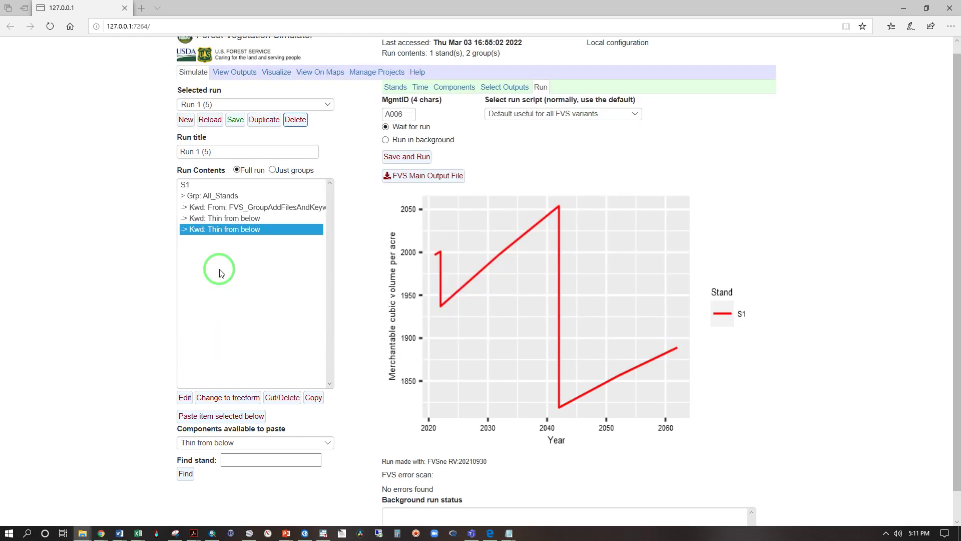
- Load Run 1 (5)'s FVS_TreeList_East table in View Outputs and display its tree records
click(220, 75)
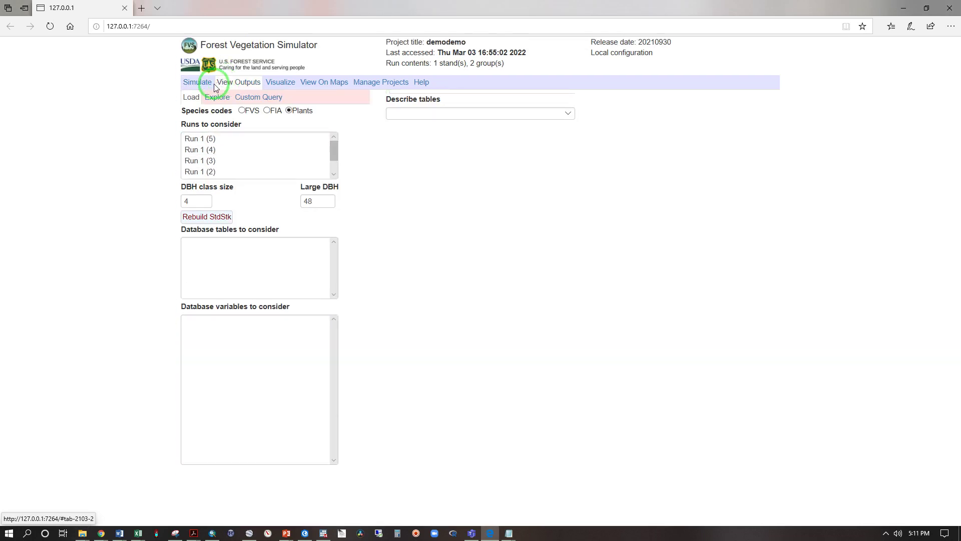
click(200, 139)
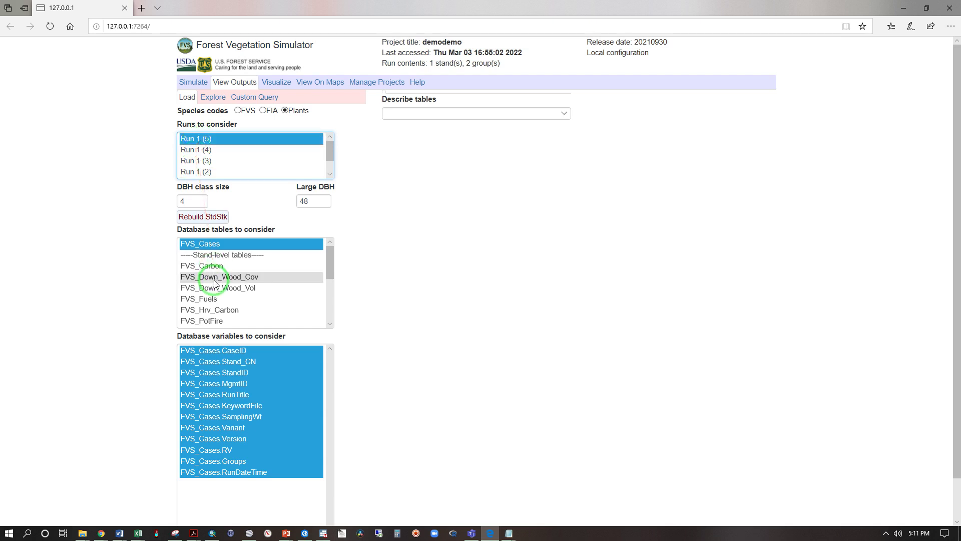
scroll(214, 283, down, 6)
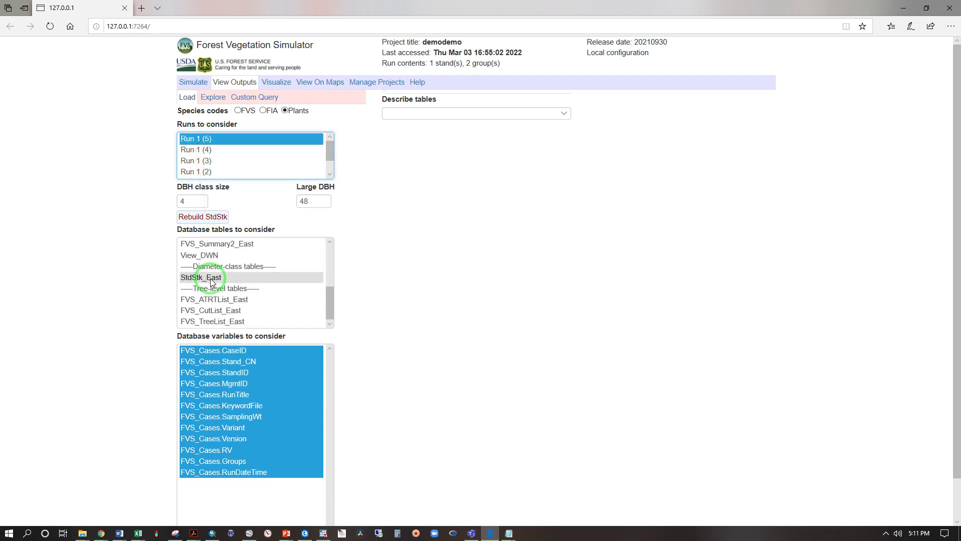
scroll(199, 258, down, 1)
click(205, 277)
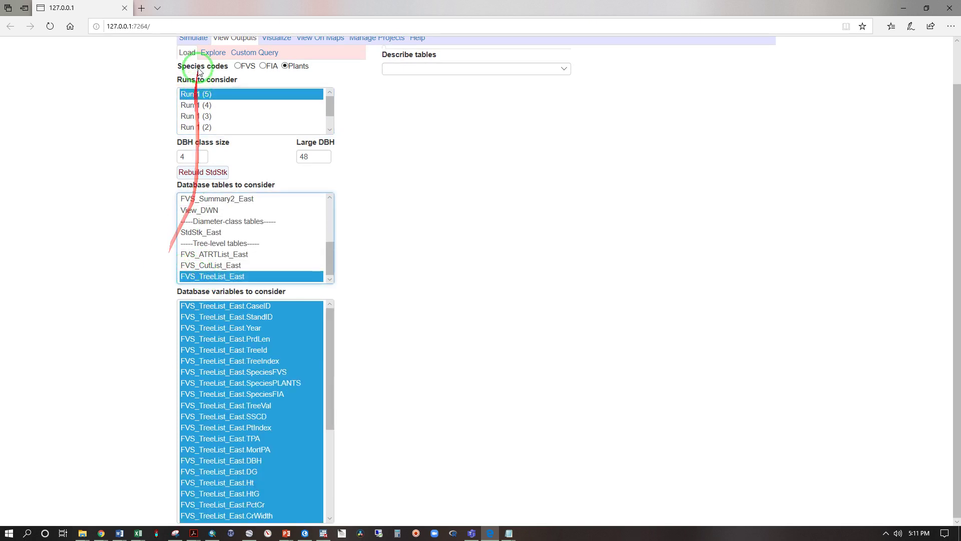
click(207, 55)
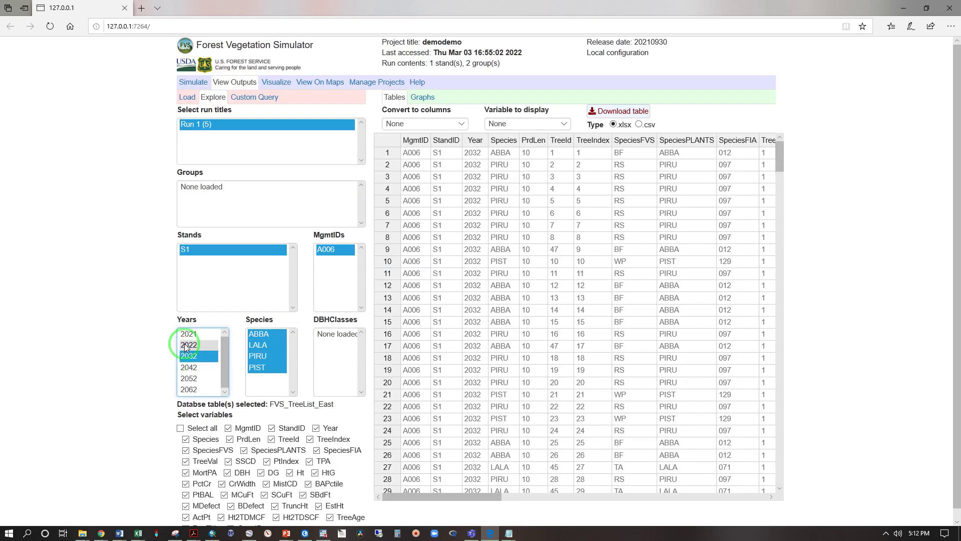
- Show the 2021 tree list with only the Year, Species, TreeId, DBH and Ht columns
click(188, 338)
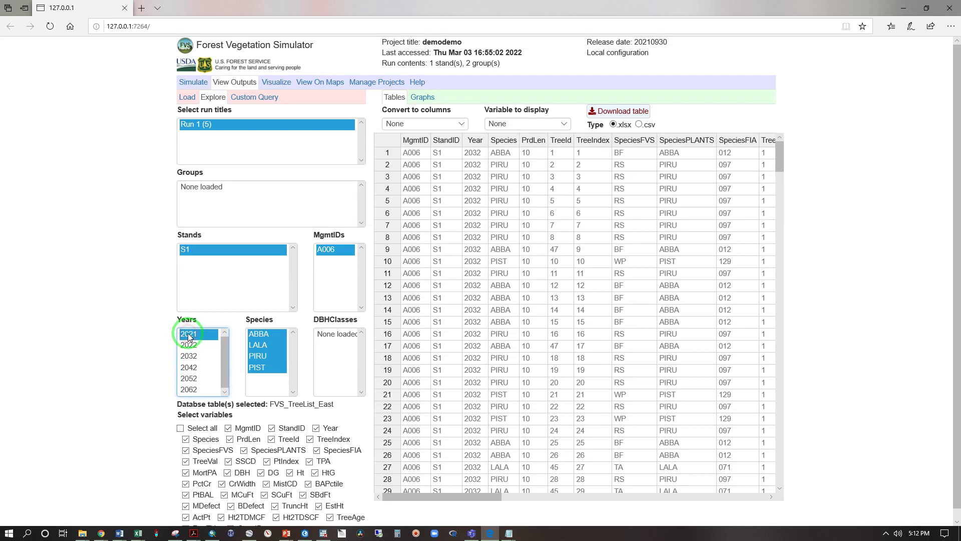
click(180, 428)
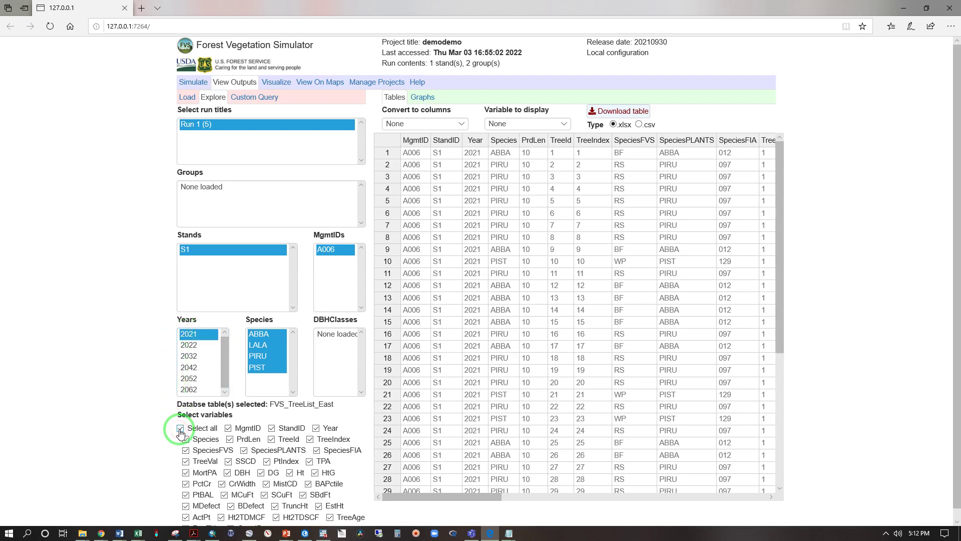
click(180, 429)
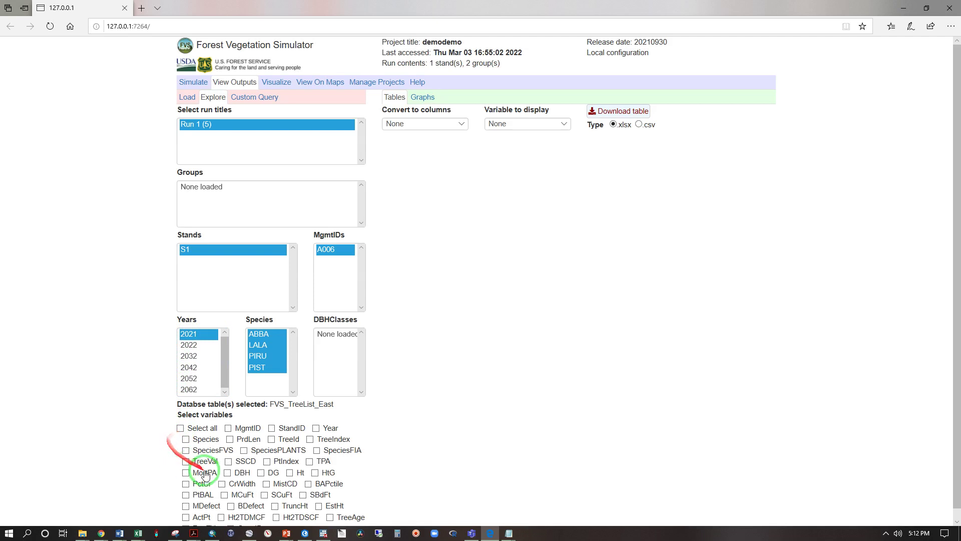
click(189, 442)
click(316, 430)
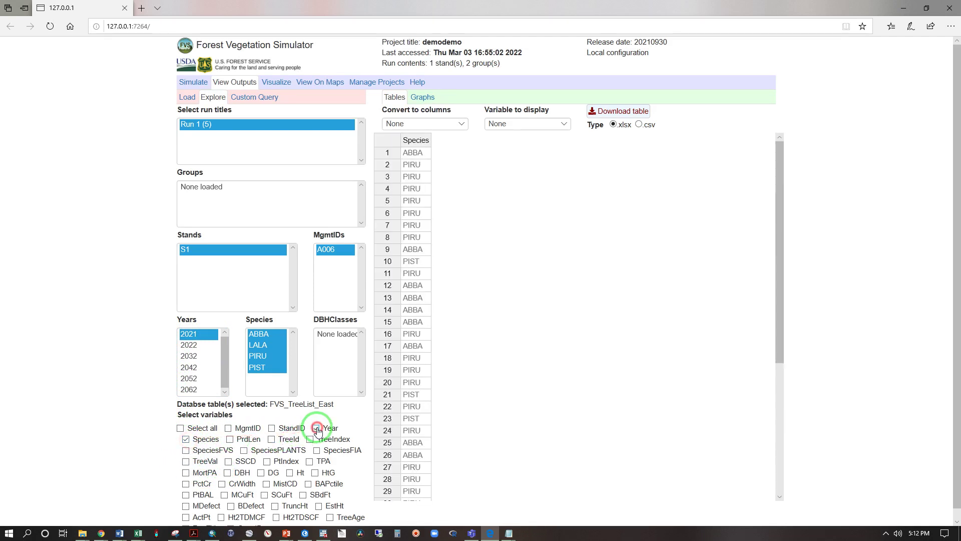
click(229, 474)
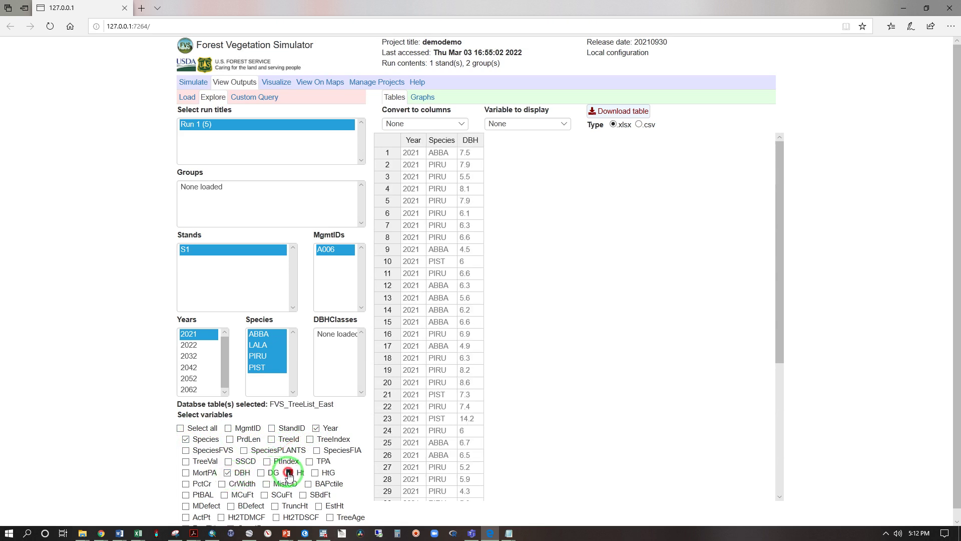
click(289, 474)
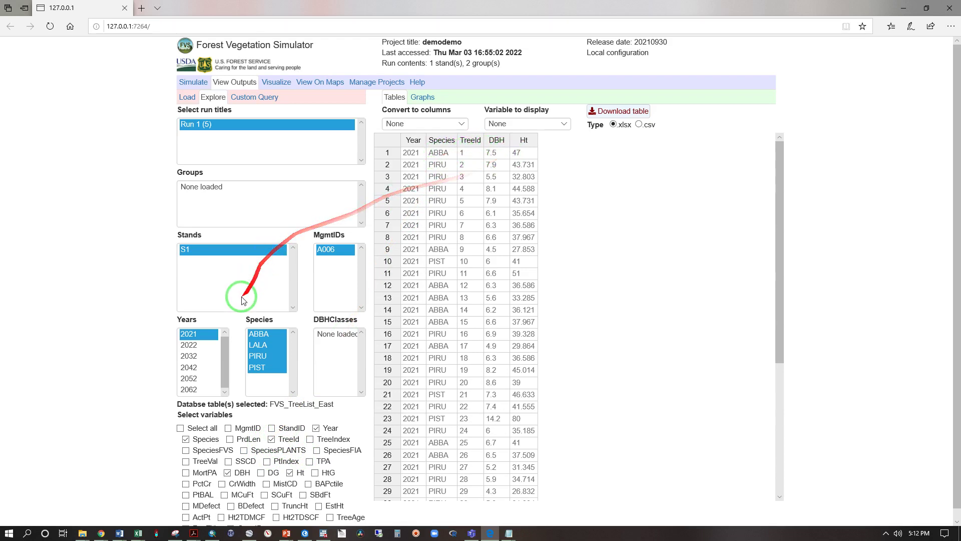
- Switch the tree list back and forth between 2062 and 2021 to compare the trees
click(189, 390)
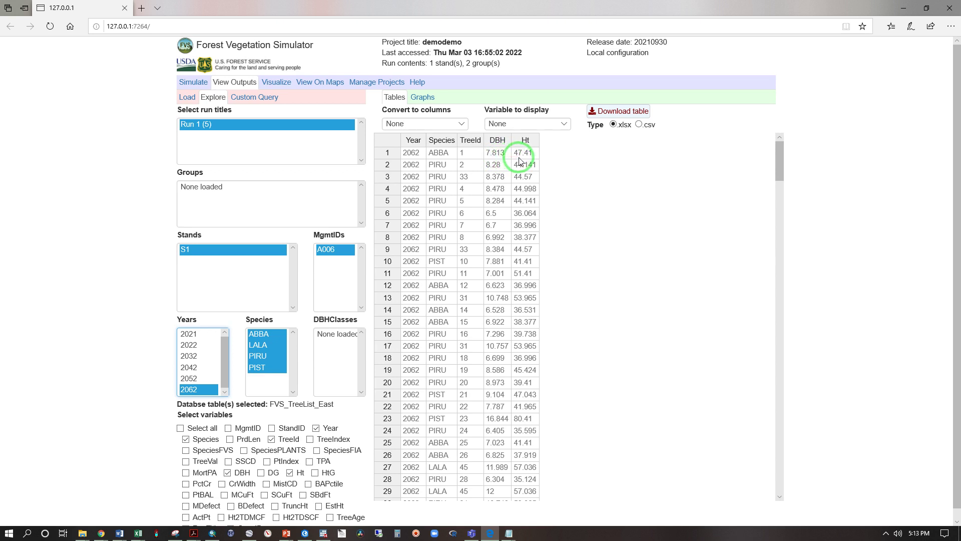
click(190, 334)
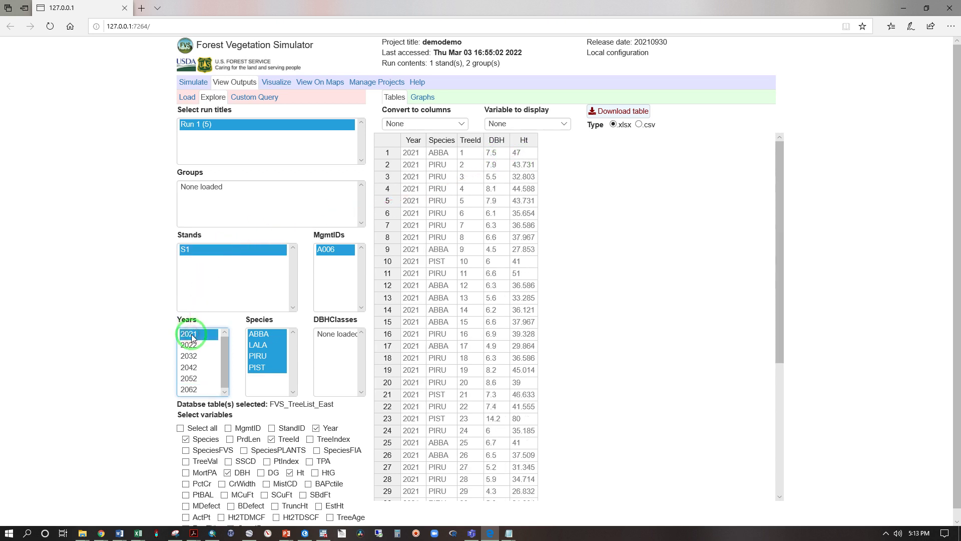
click(195, 389)
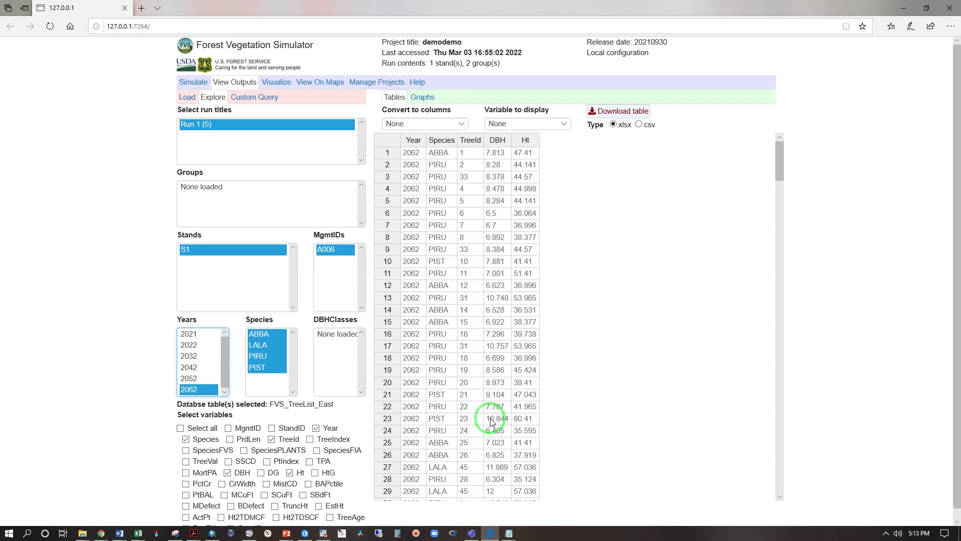
click(189, 334)
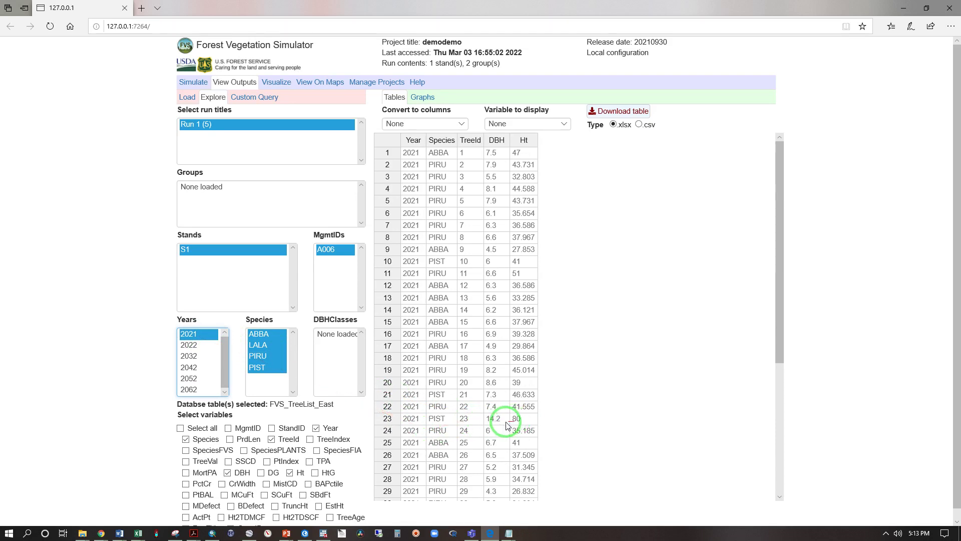
click(195, 390)
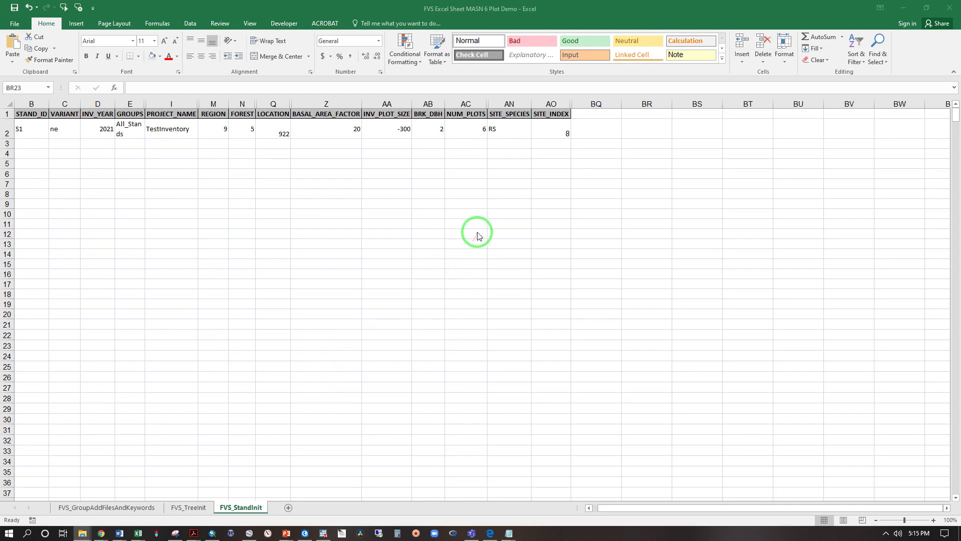
- Enter 60 in cell AO2 as stand S1's SITE_INDEX, replacing 8
click(545, 130)
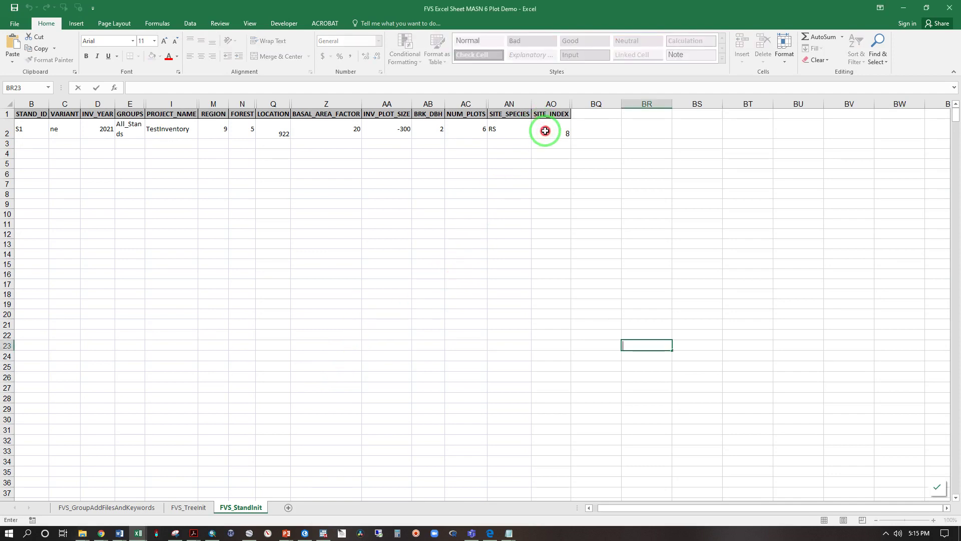
click(546, 131)
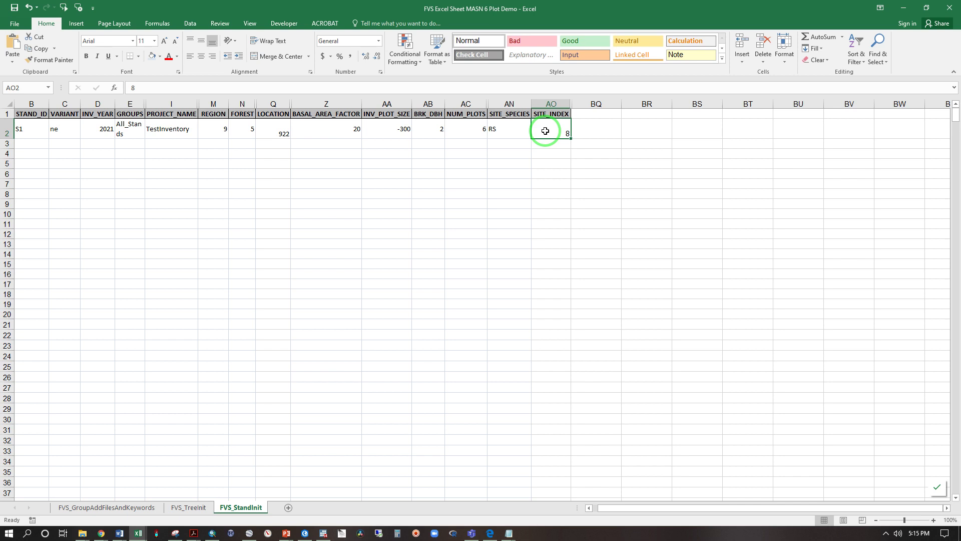
text(60)
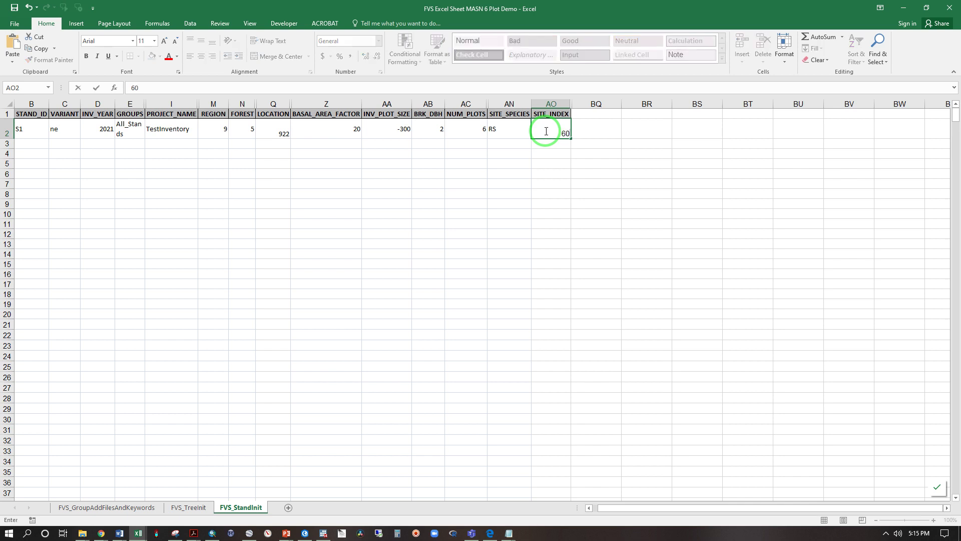
click(565, 172)
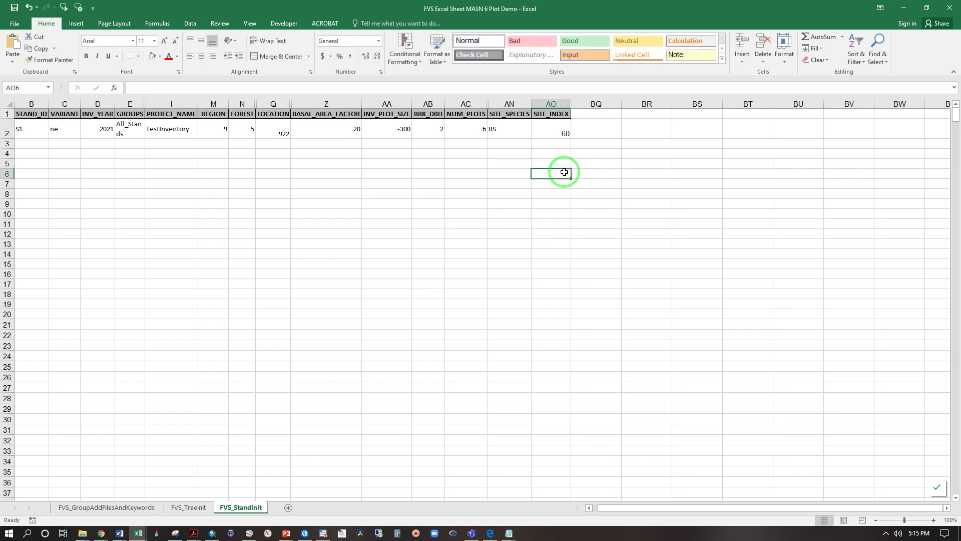
click(10, 12)
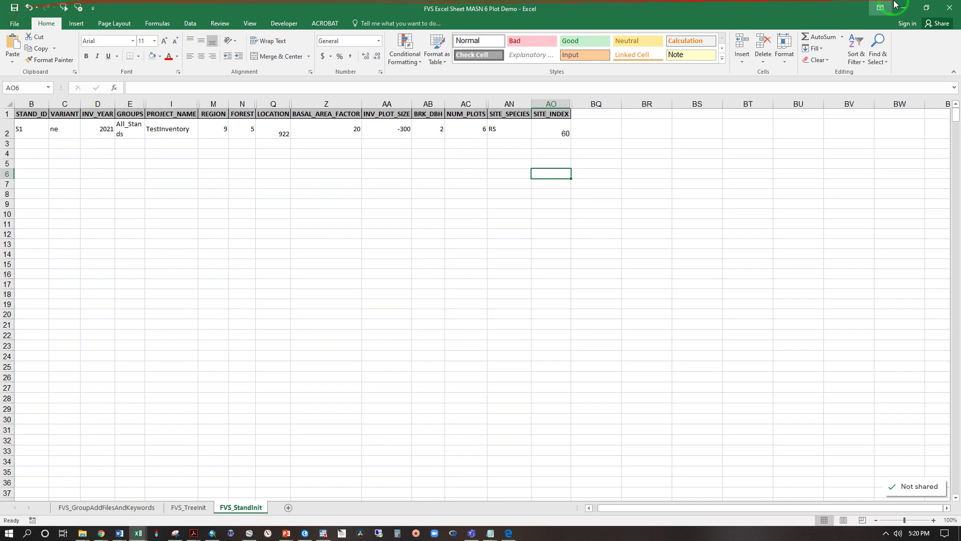
- Close Excel and create a new project named SI60
click(950, 7)
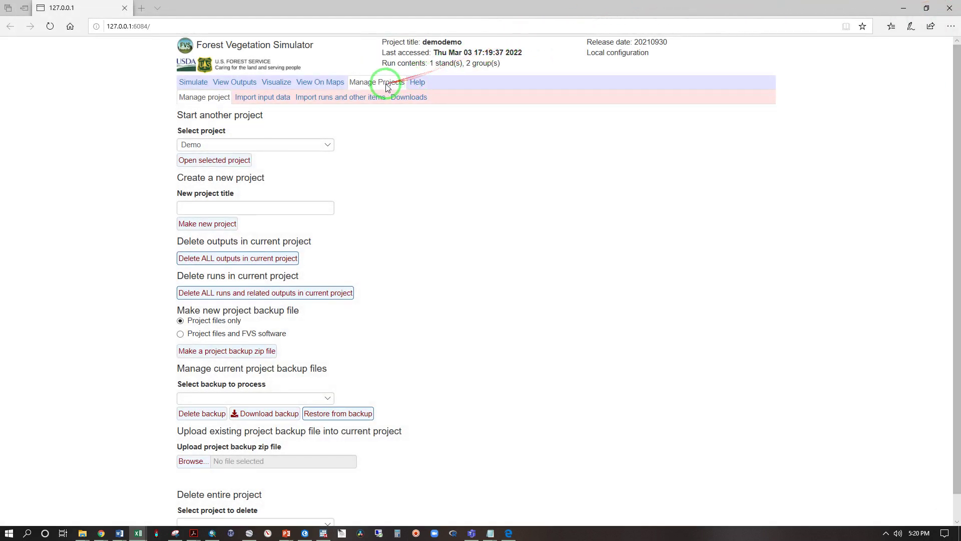
click(287, 205)
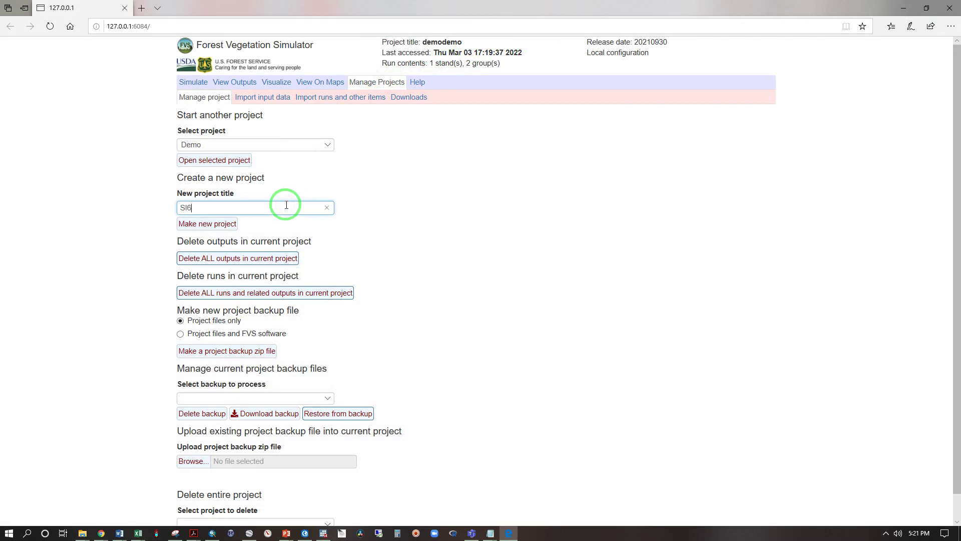
click(216, 227)
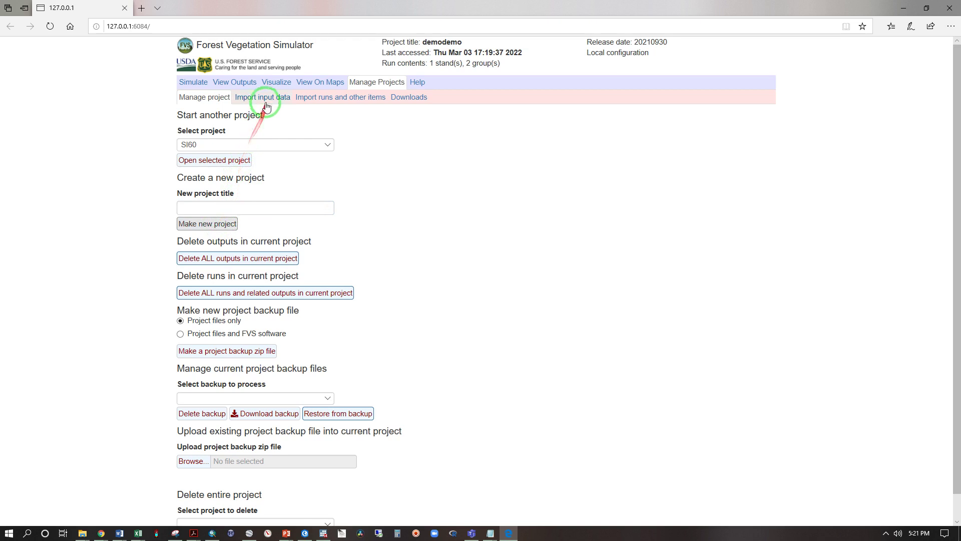
- Start a new run and add stand S1 from the All_Stands group to it
click(203, 87)
click(188, 131)
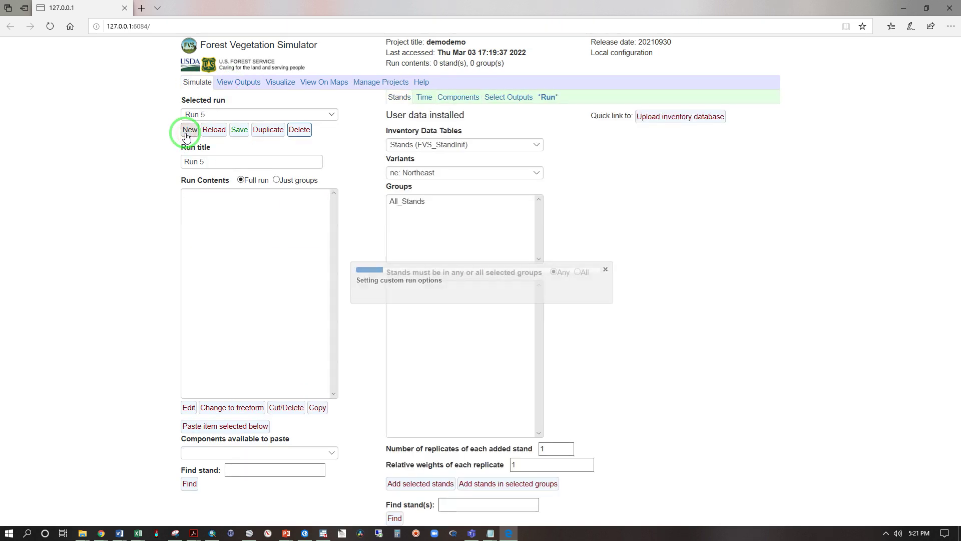
click(422, 200)
click(392, 284)
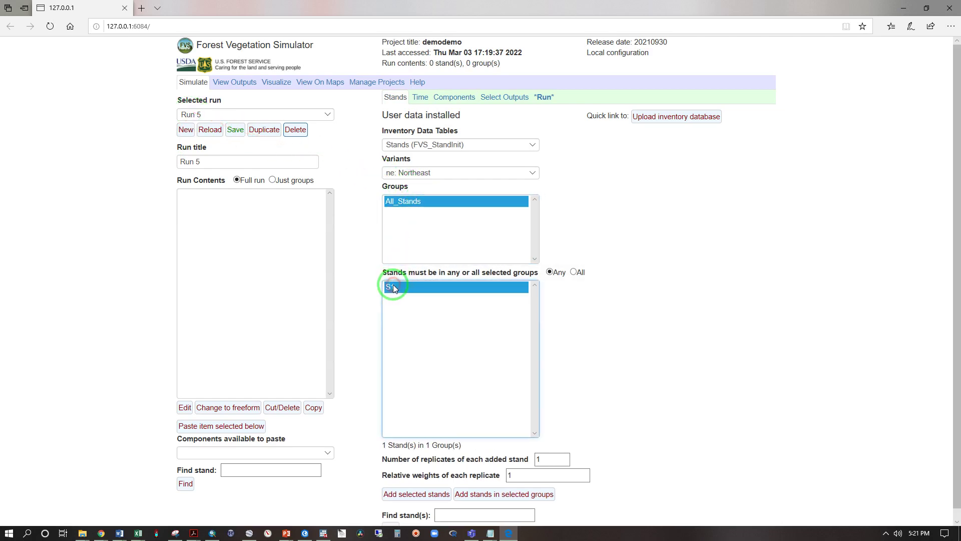
scroll(633, 388, down, 1)
click(416, 484)
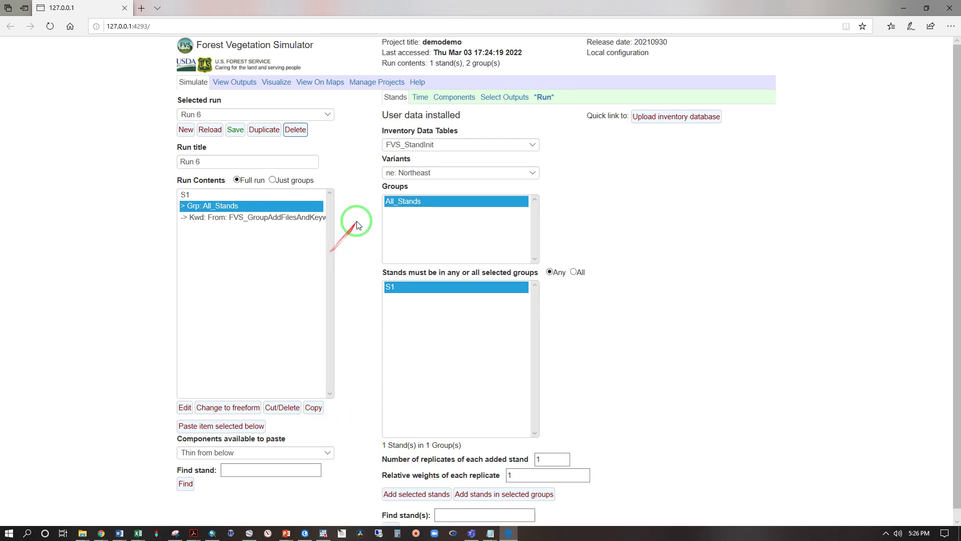
- Add a Thin from below entry to Run 6 leaving 500 trees per acre
click(419, 98)
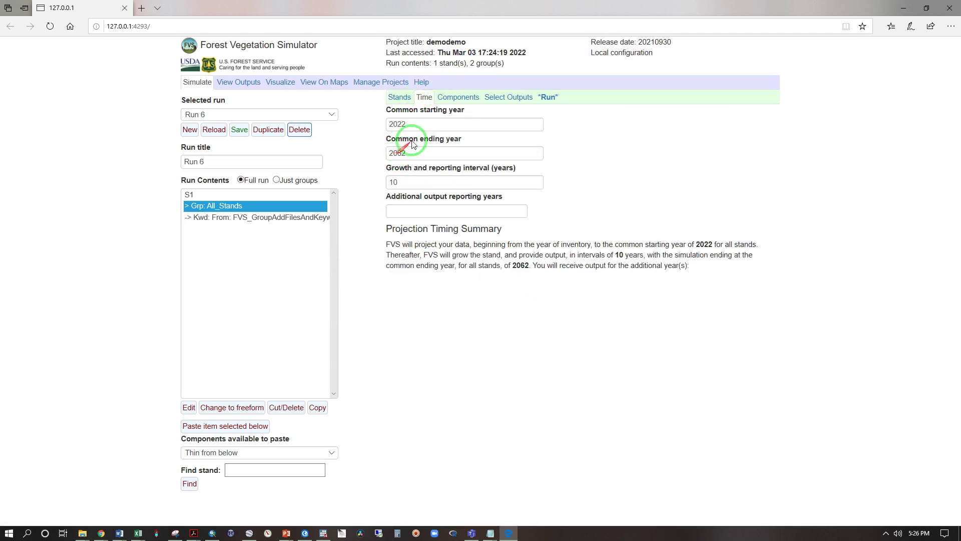
click(453, 100)
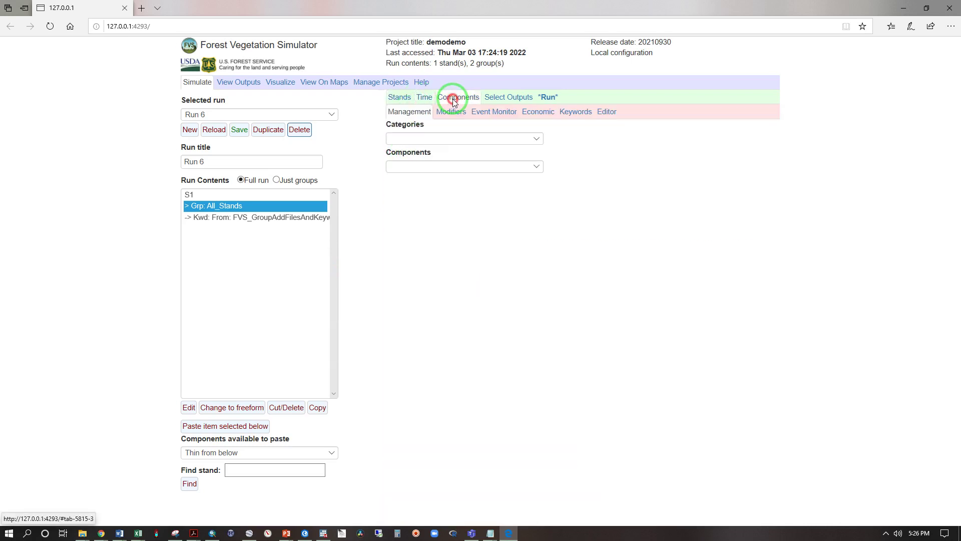
click(537, 142)
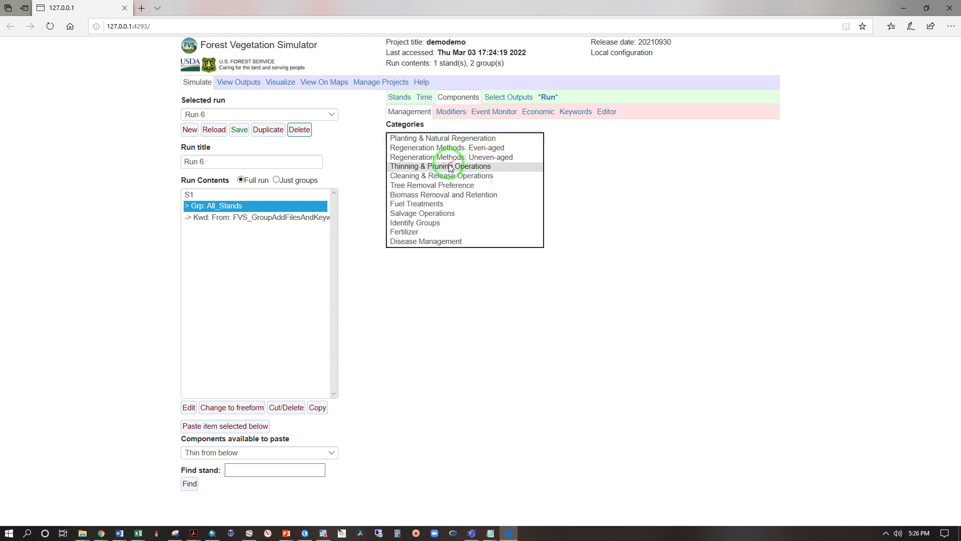
click(446, 166)
click(538, 166)
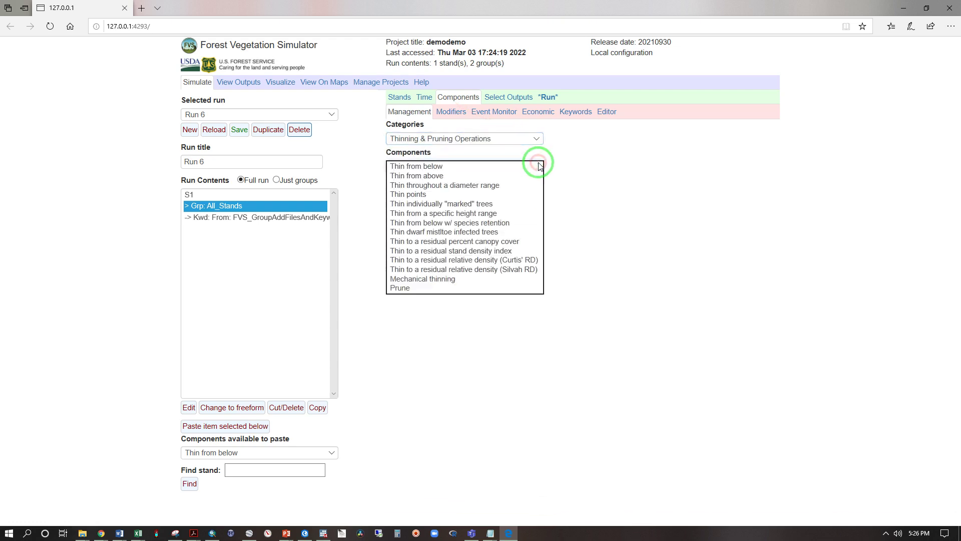
click(489, 165)
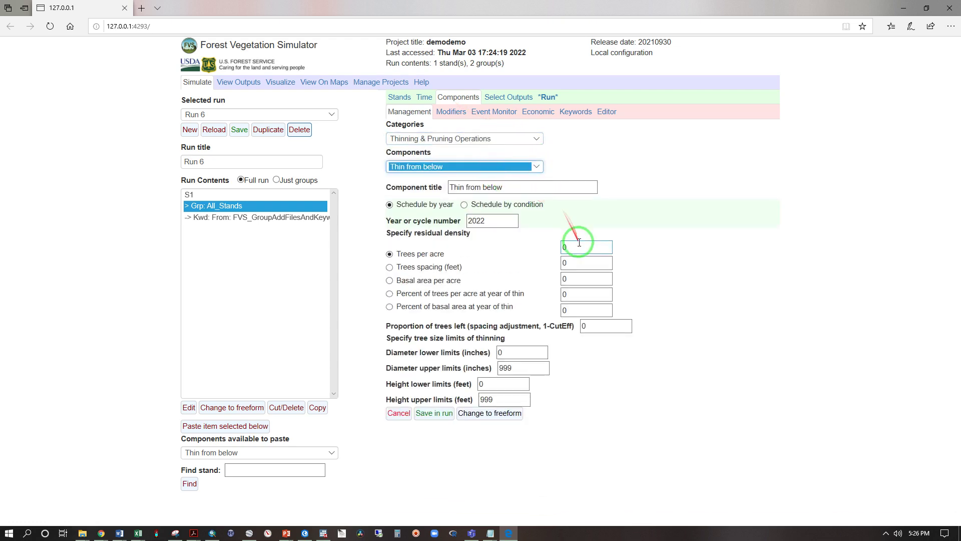
drag(575, 246, 487, 242)
text(500)
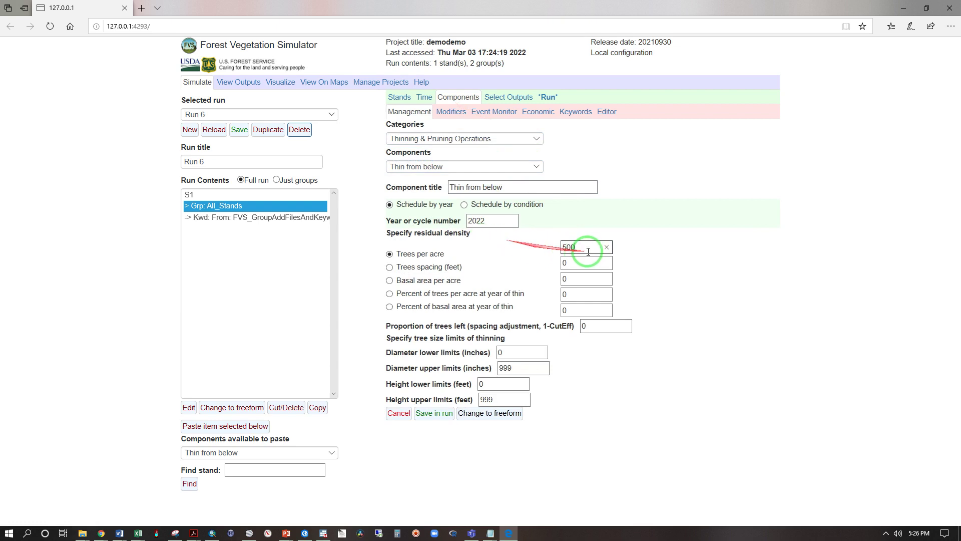
click(682, 258)
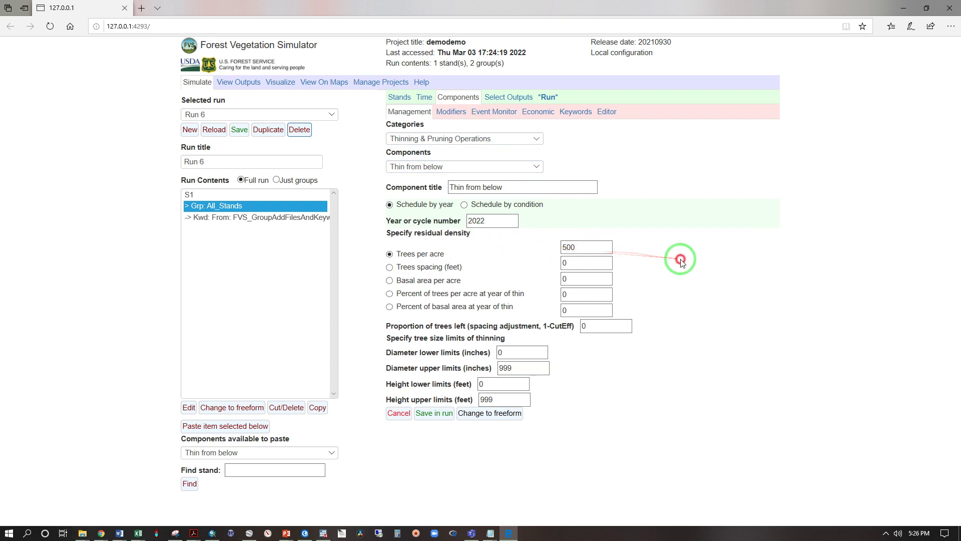
click(432, 413)
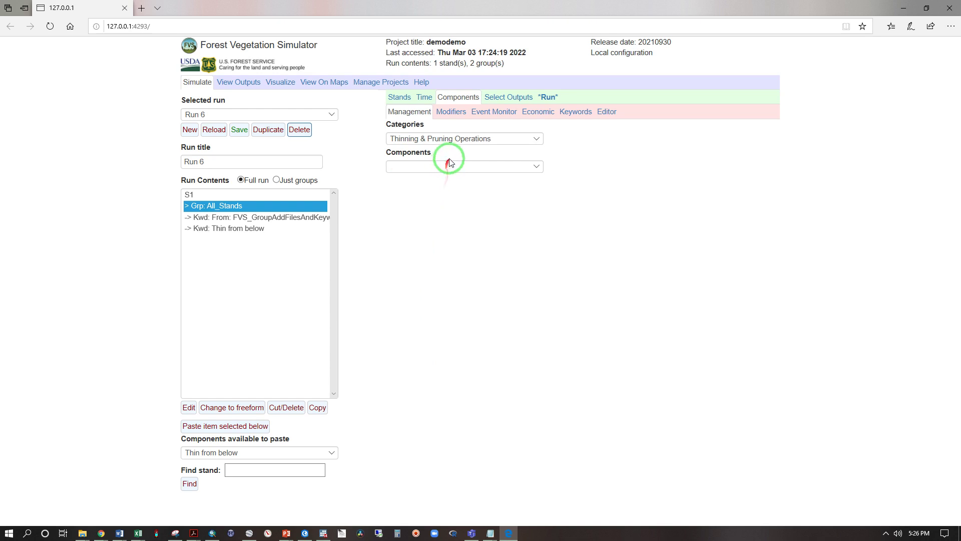
- Add a second Thin from below entry in 2042 leaving 350 trees per acre
click(540, 165)
click(517, 167)
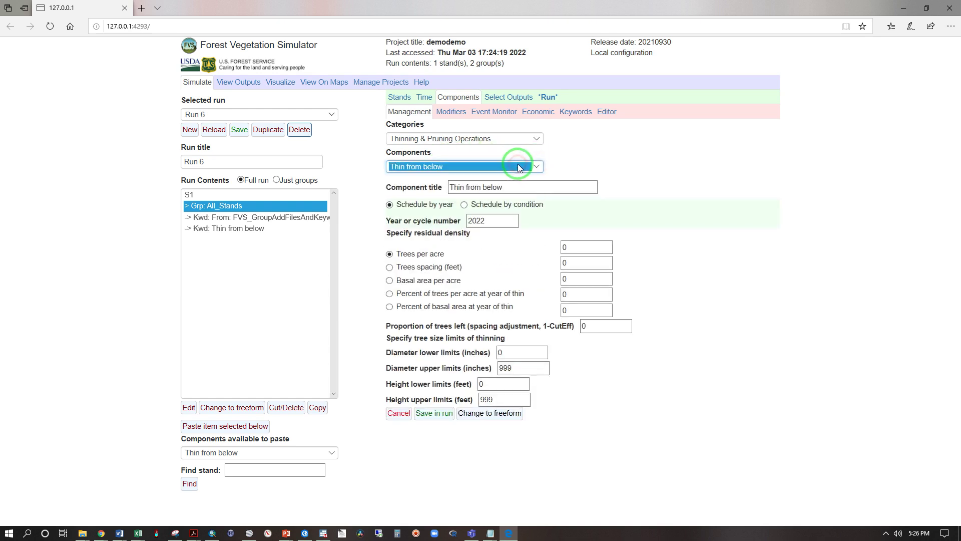
click(479, 223)
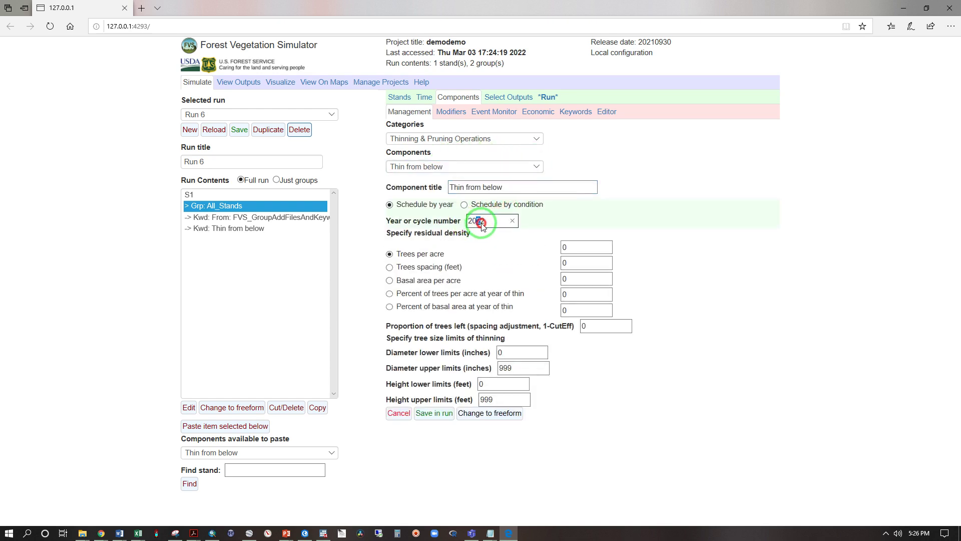
text(4)
click(564, 247)
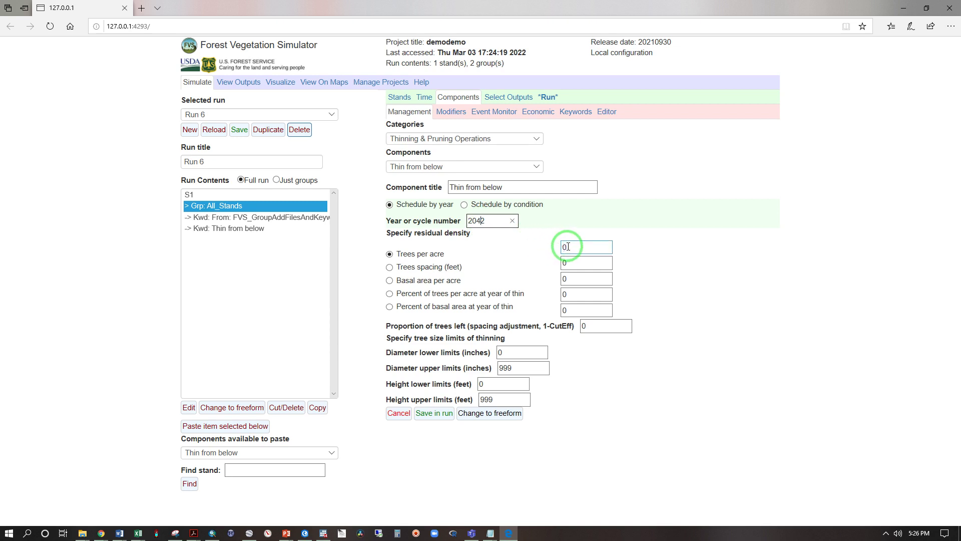
double_click(558, 248)
text(35)
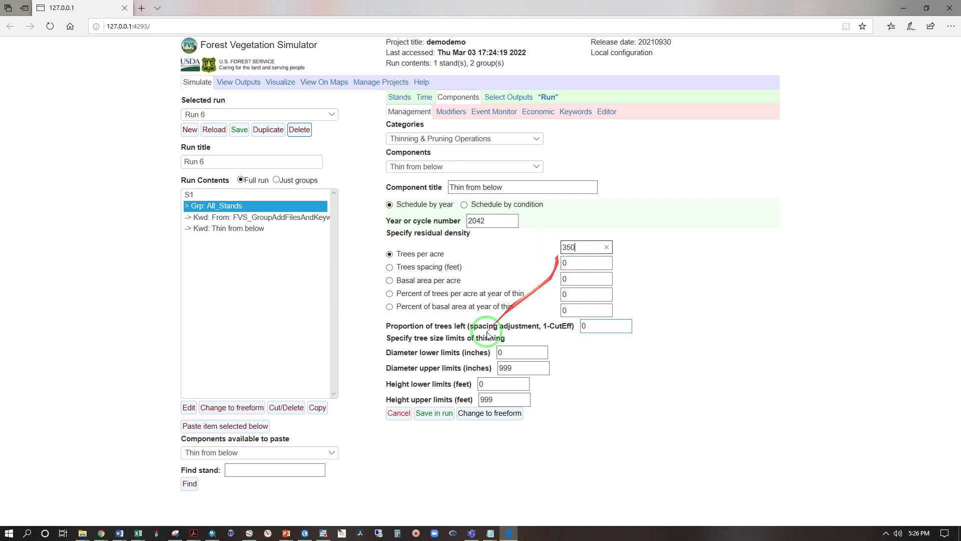
click(428, 413)
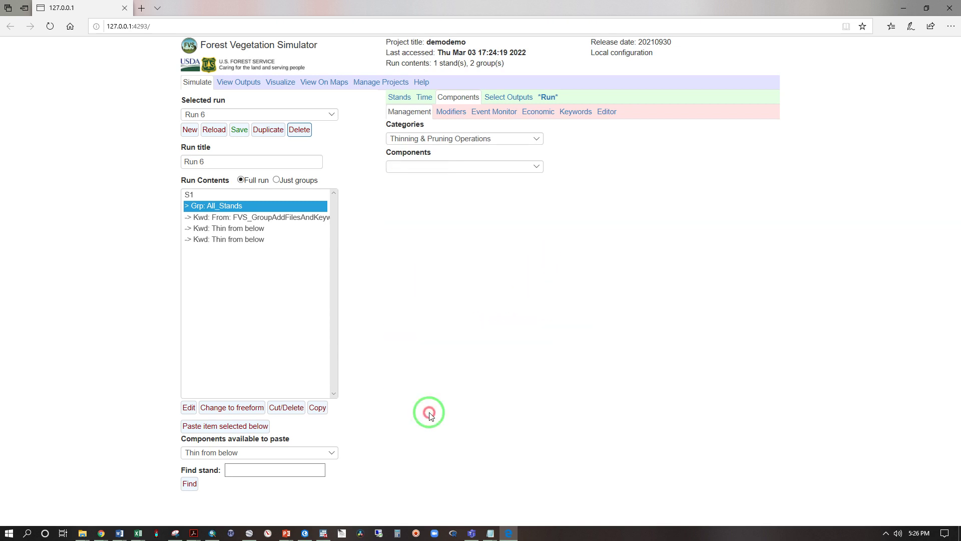
- Save and run Run 6 as A006, then download its FVS main output file
click(549, 98)
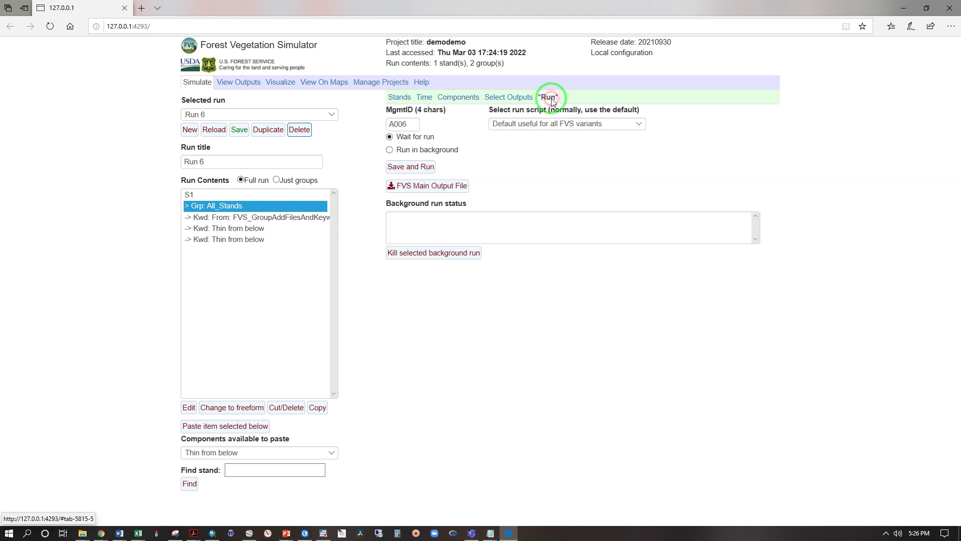
click(411, 170)
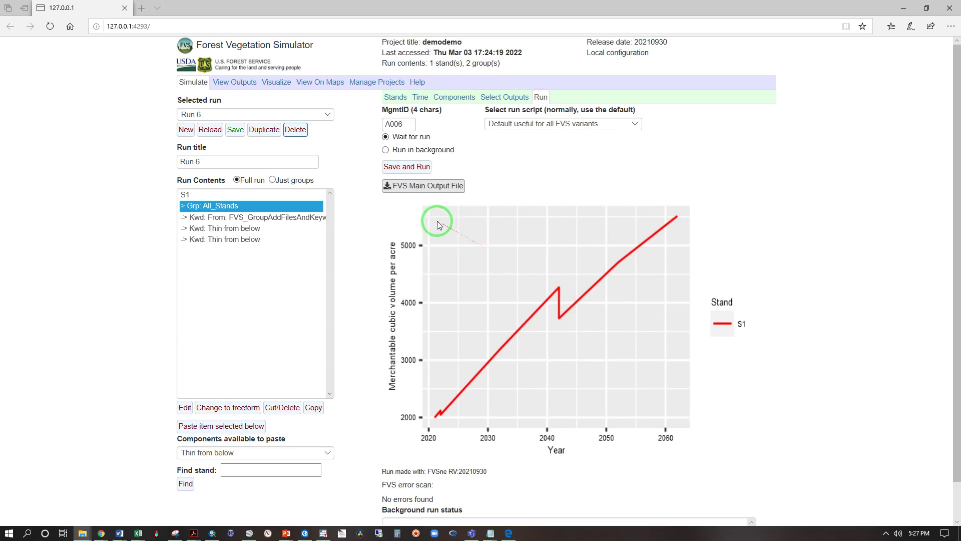
click(408, 189)
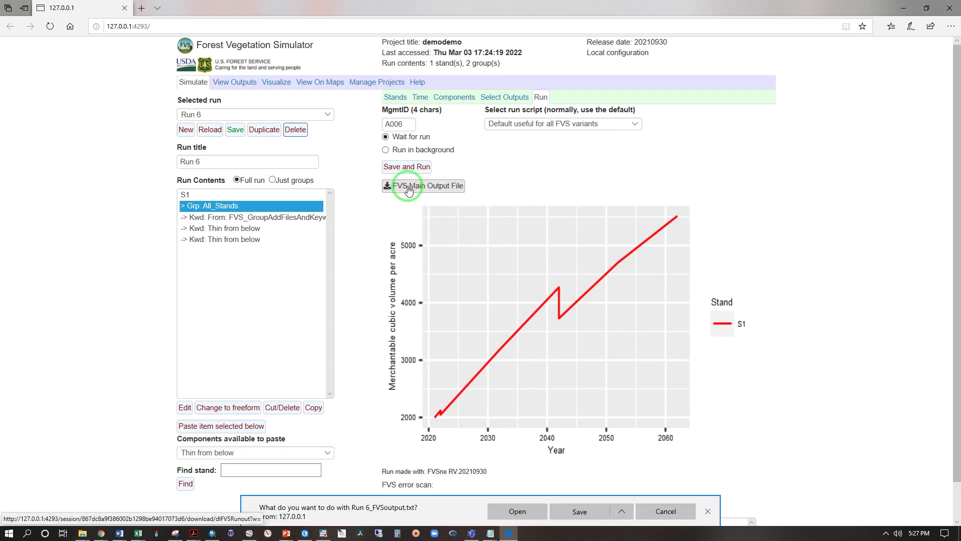
- Open Run 6's output in Notepad and scroll to the Summary Statistics table
click(521, 510)
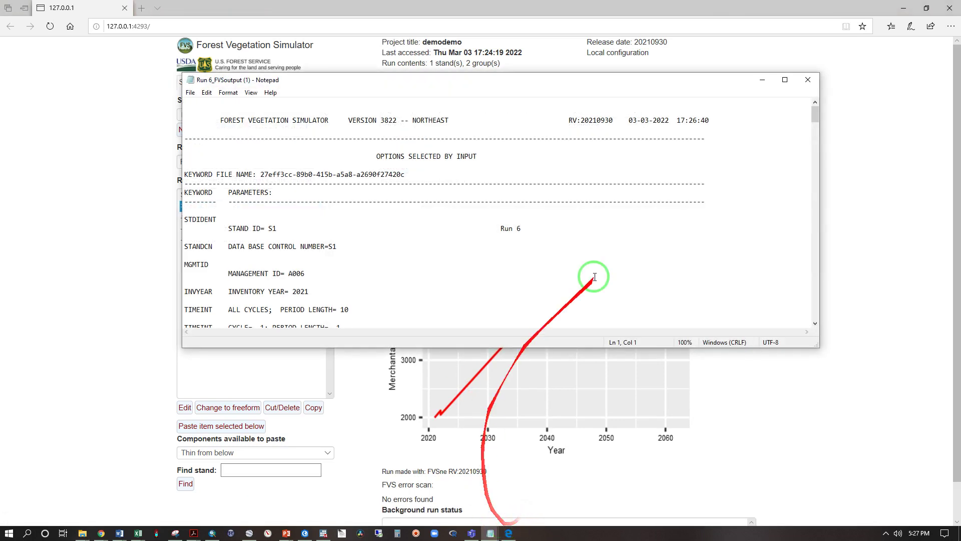
drag(816, 117, 790, 306)
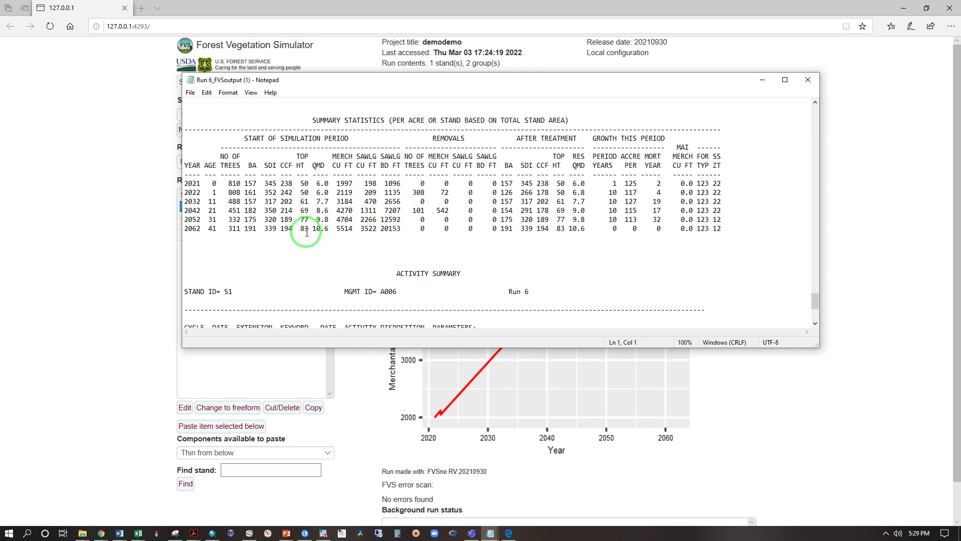
- In Visualize, show Run 1 (3)'s Year=2062 End of projection stand in the left view
key(alt+Tab)
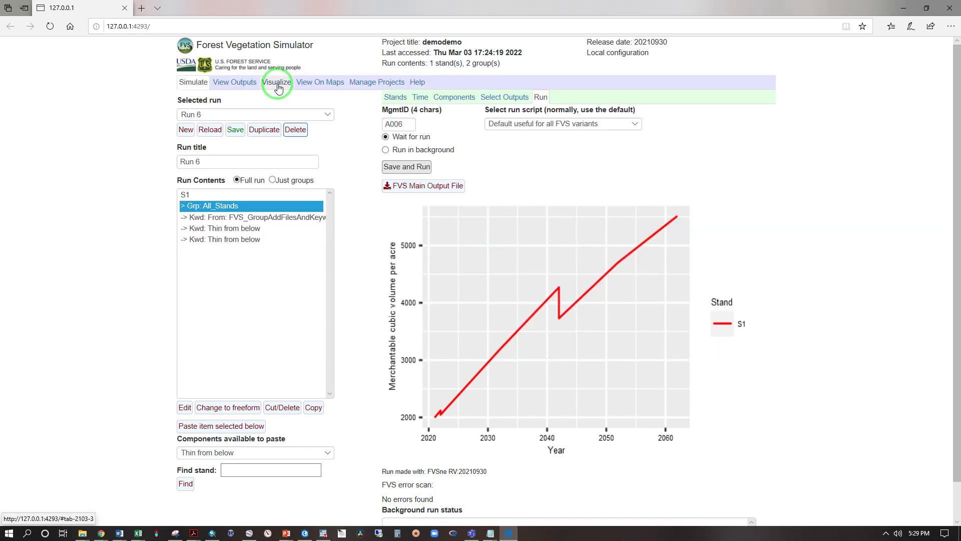
click(279, 88)
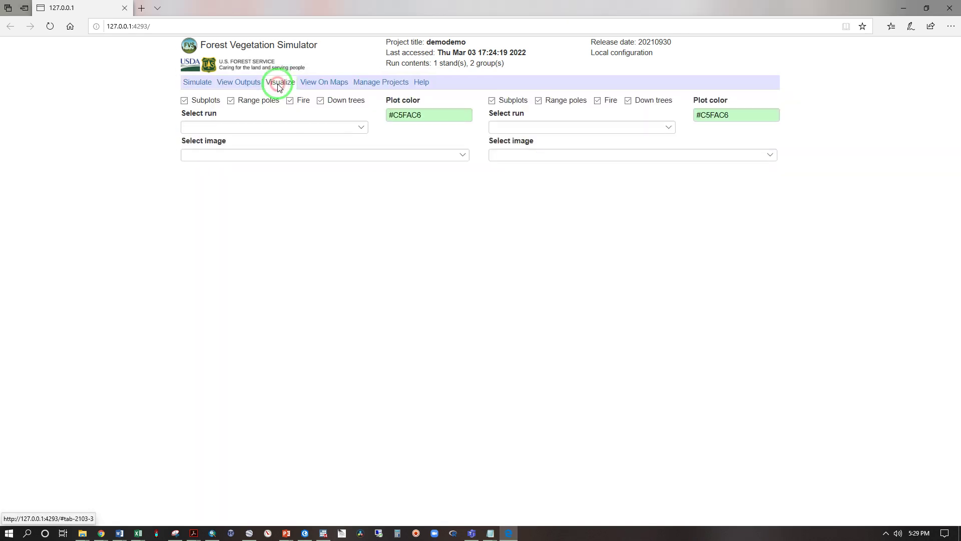
click(357, 125)
click(252, 163)
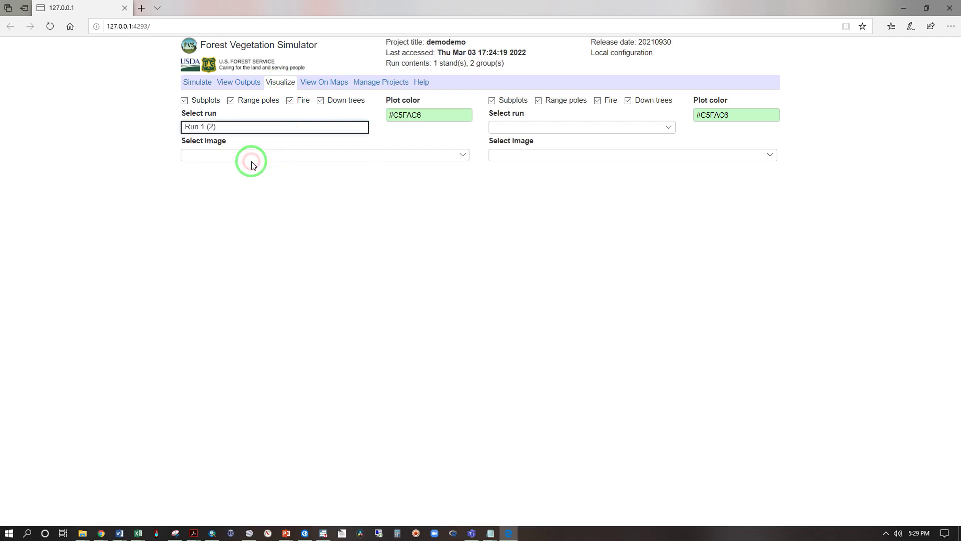
click(359, 126)
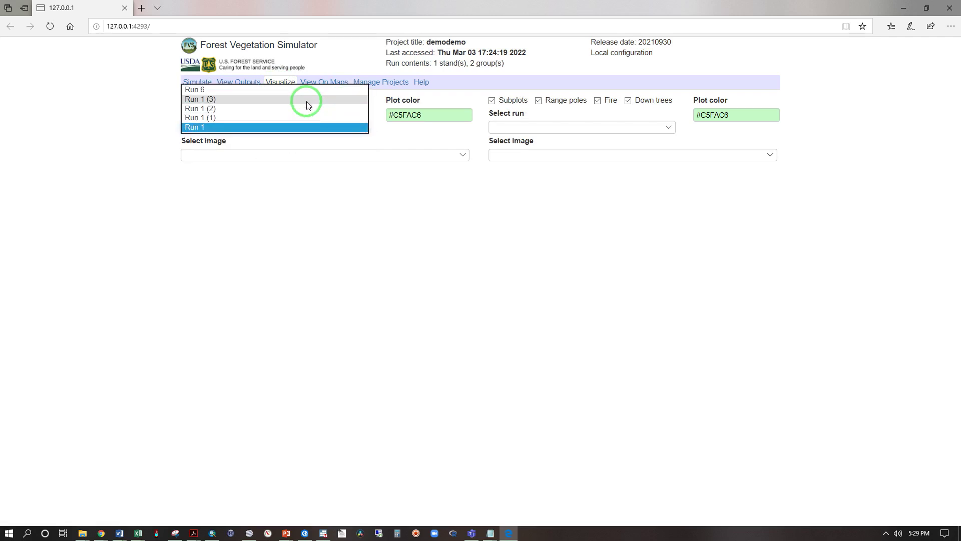
click(307, 100)
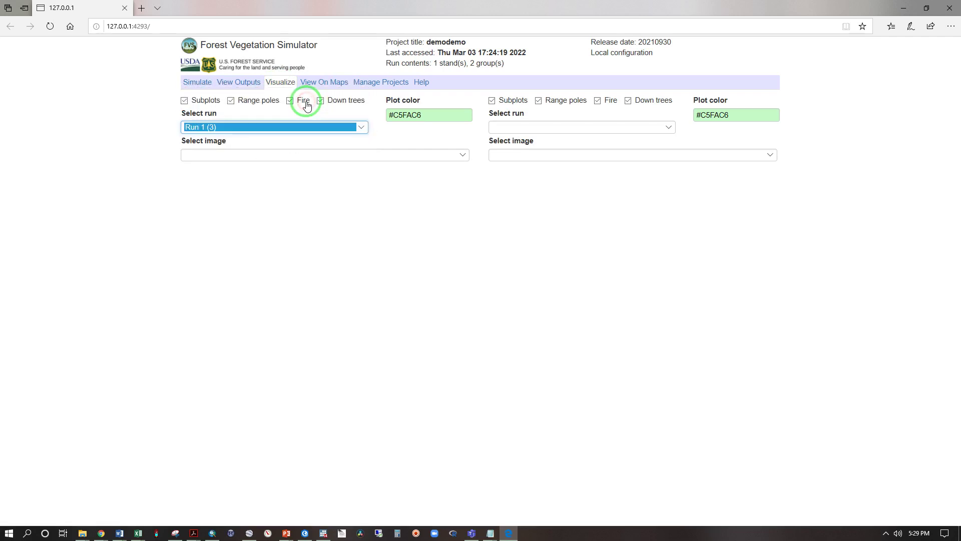
click(465, 156)
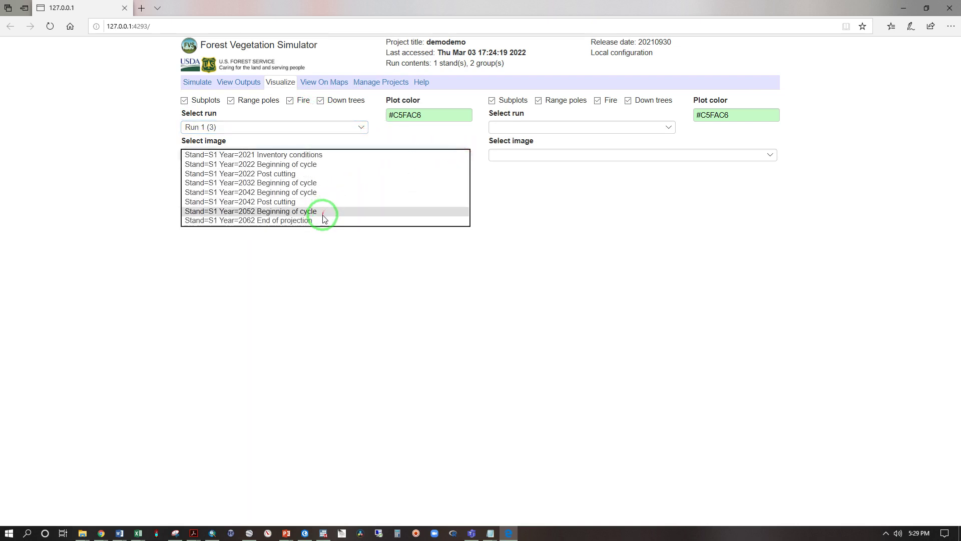
click(323, 221)
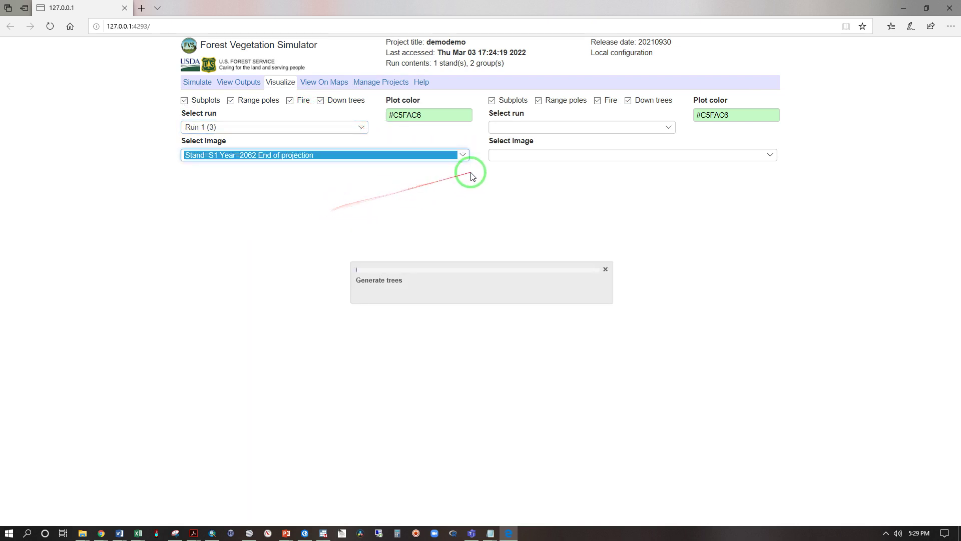
- Show Run 6's Year=2062 End of projection stand on the right, tilt it, then maximize Excel
click(665, 129)
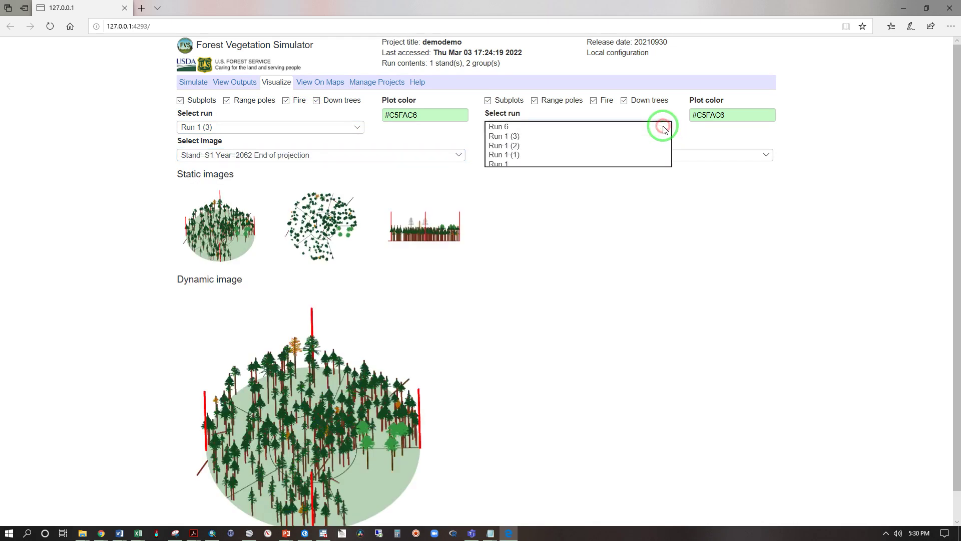
click(641, 127)
click(763, 157)
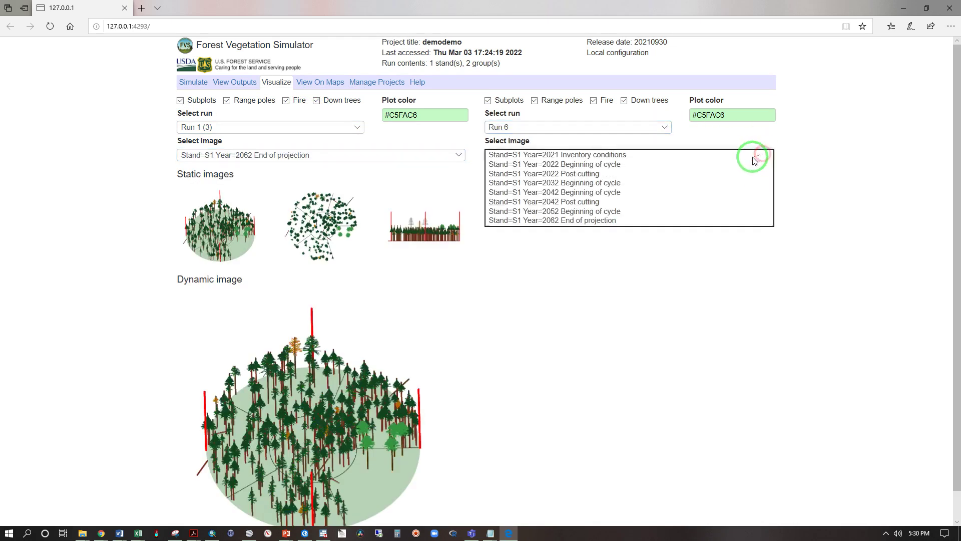
click(607, 213)
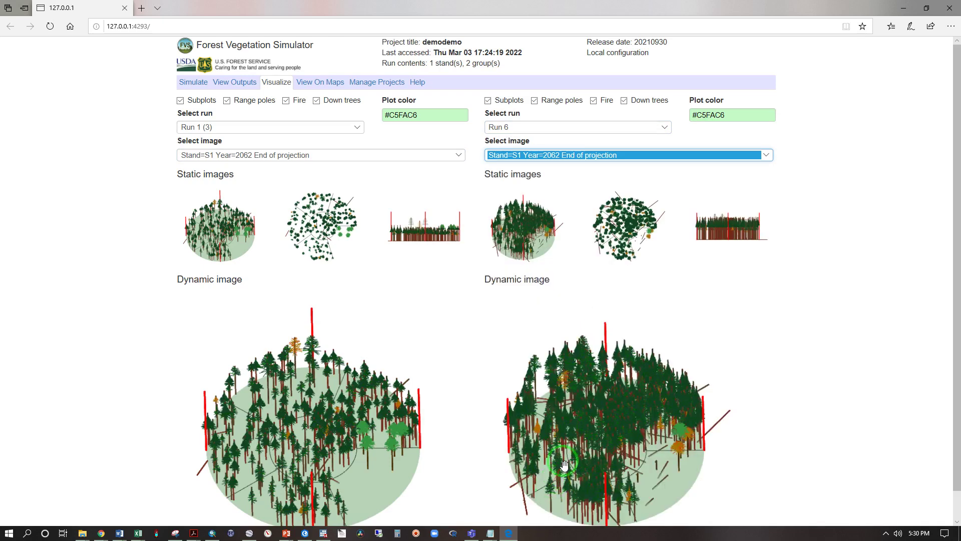
drag(586, 491, 602, 456)
scroll(602, 456, up, 5)
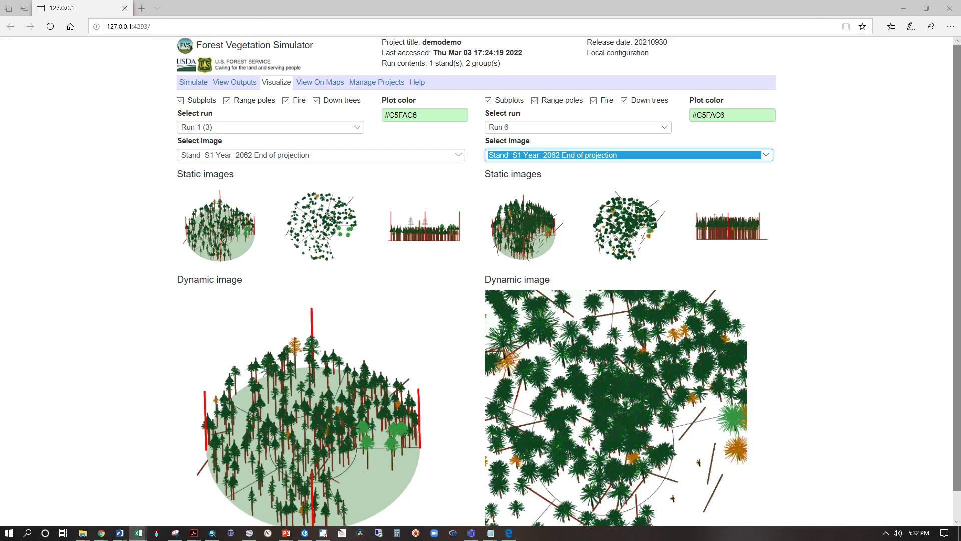
drag(751, 180, 441, 4)
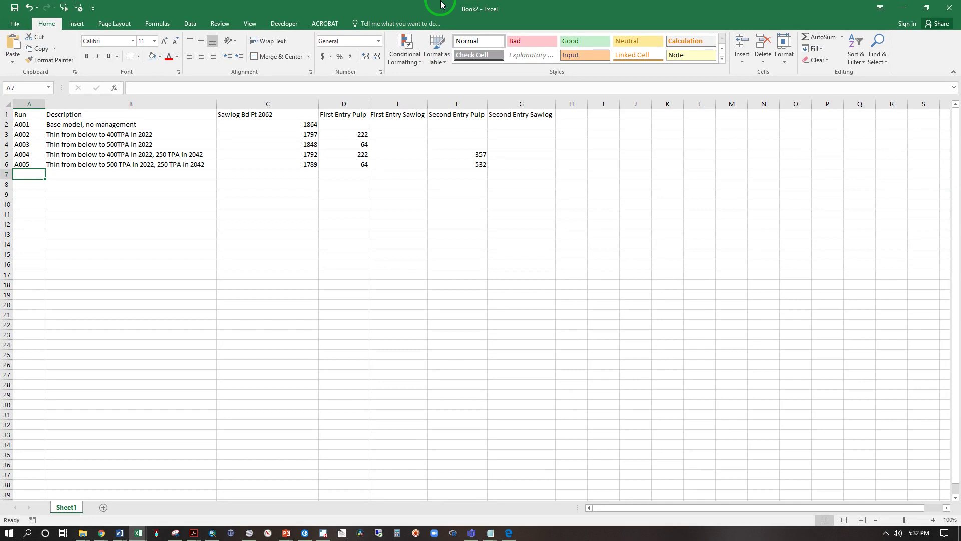
- Select the A001 row in the Book2 comparison of sawlog and pulp volumes
click(4, 124)
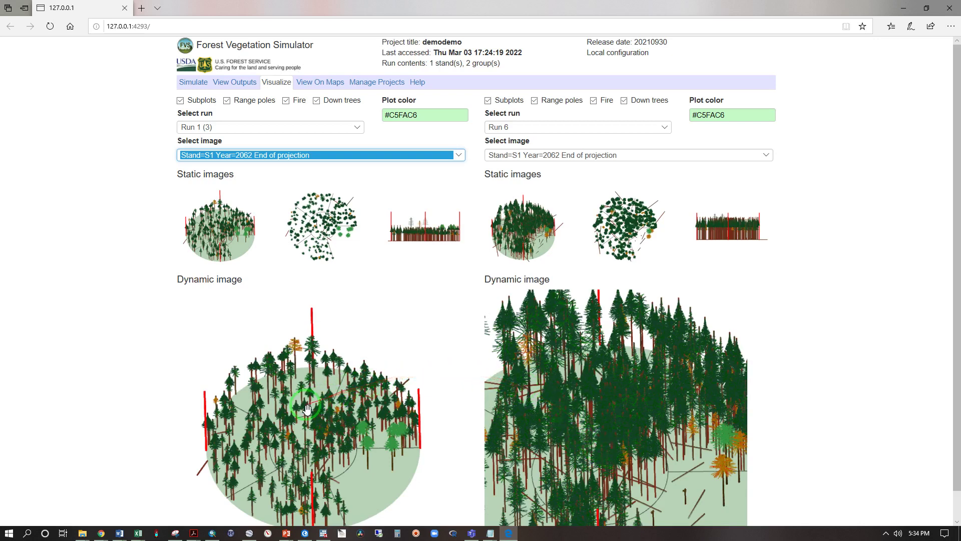
- From the Run 6 results, snip the volume chart rising to about 5500 by 2062 in Snipping Tool
click(194, 82)
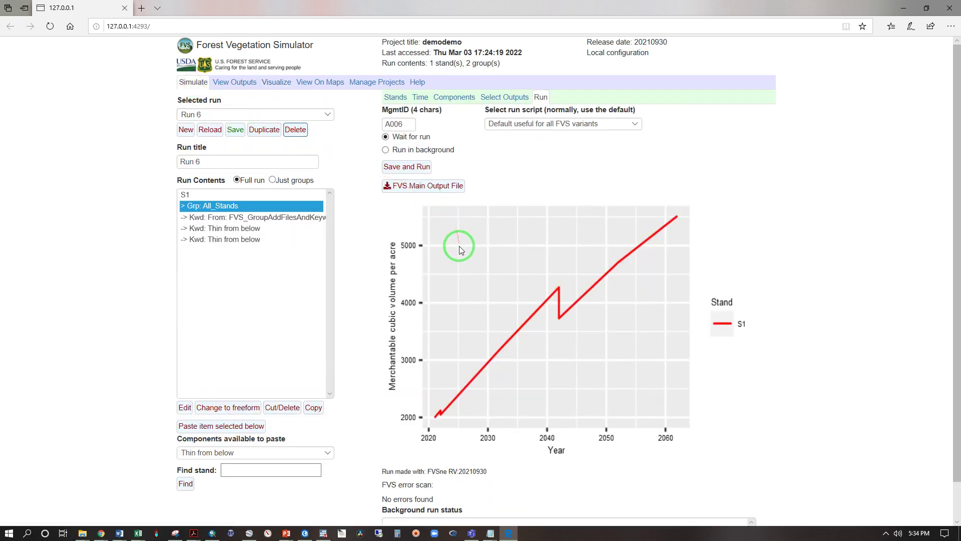
right_click(588, 328)
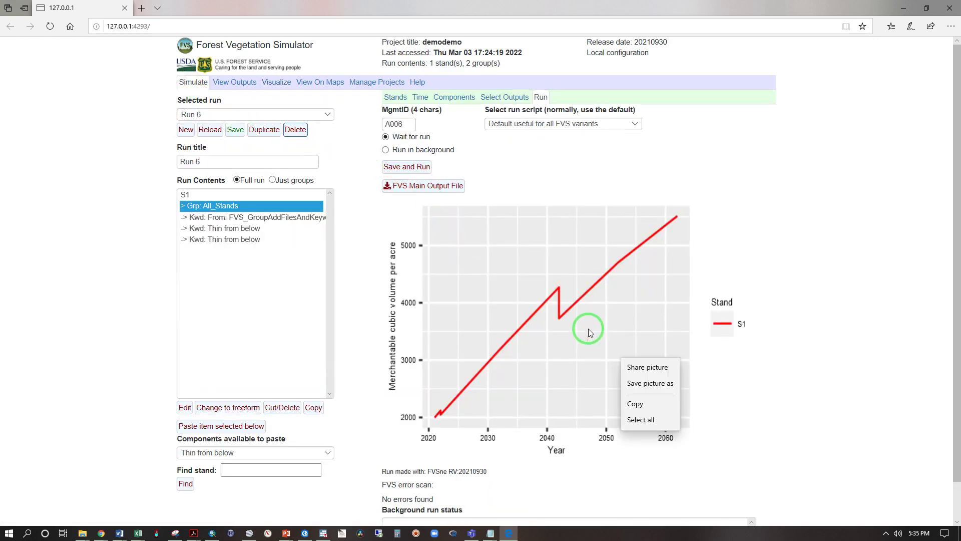
click(603, 350)
right_click(605, 350)
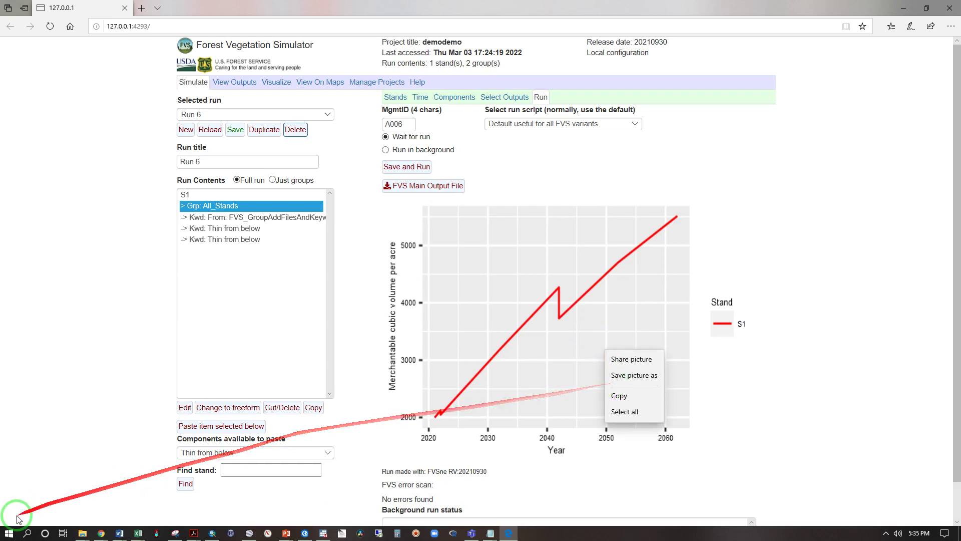
click(212, 533)
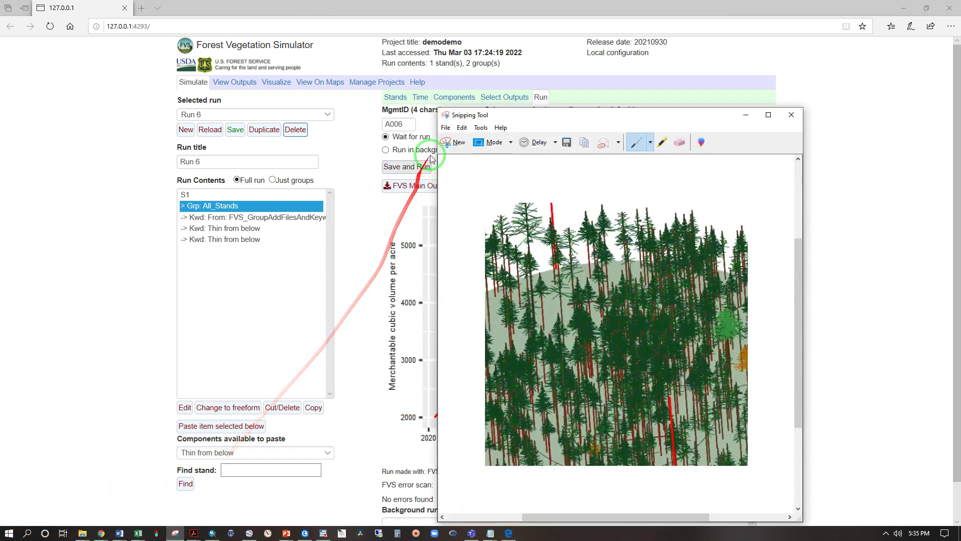
click(445, 145)
drag(380, 200, 738, 461)
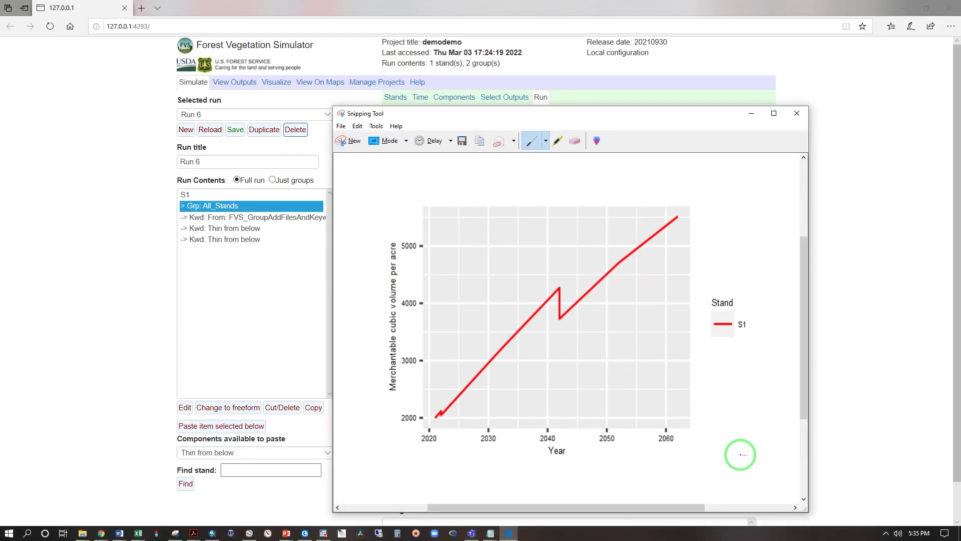